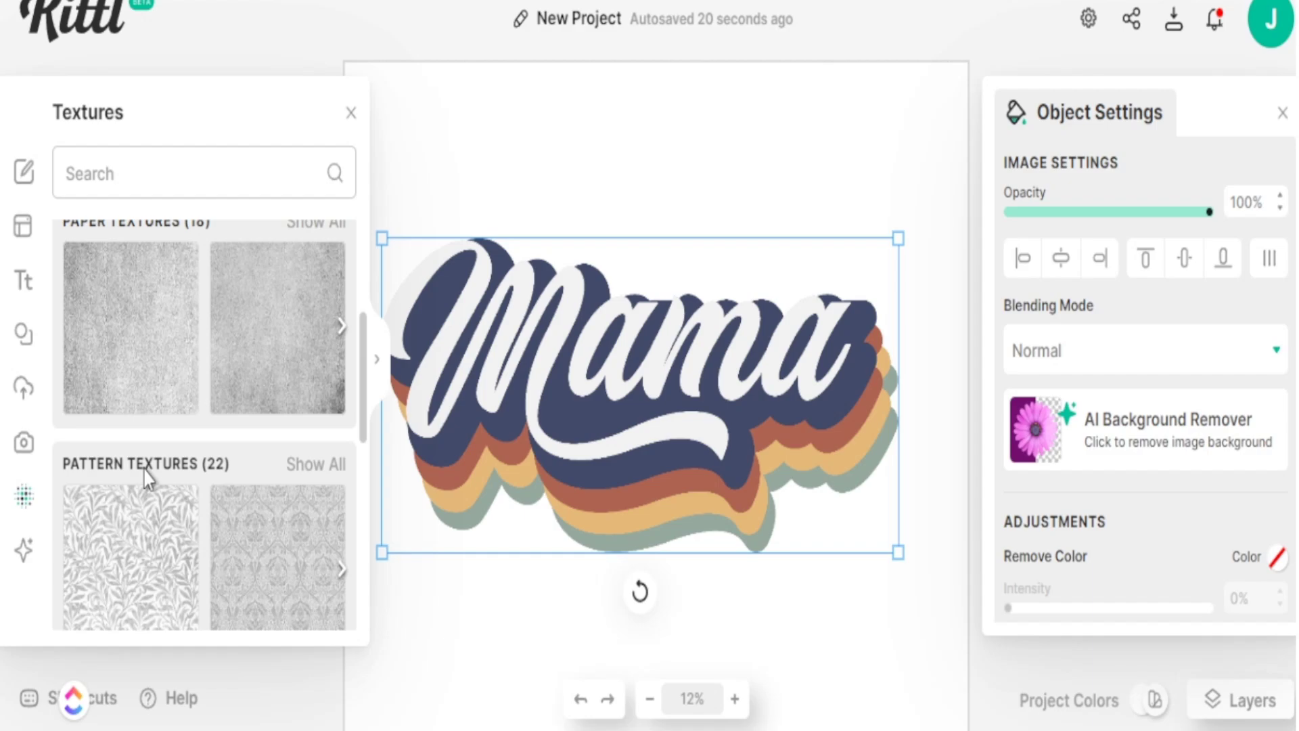
# Step: Apply a grunge texture with Color Burn blending over the Mama design, then close the texture library
pyautogui.scroll(2, 145, 479)
pyautogui.scroll(2, 145, 427)
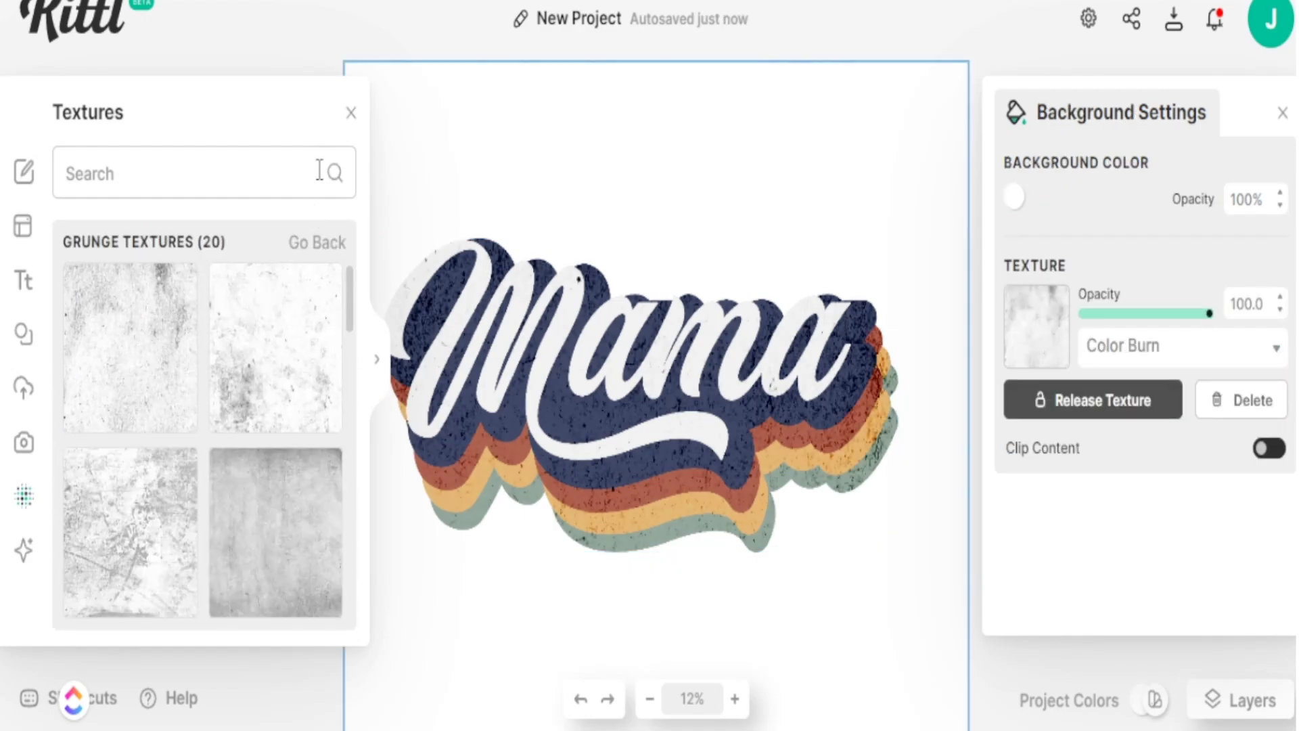
pyautogui.click(351, 114)
pyautogui.click(735, 699)
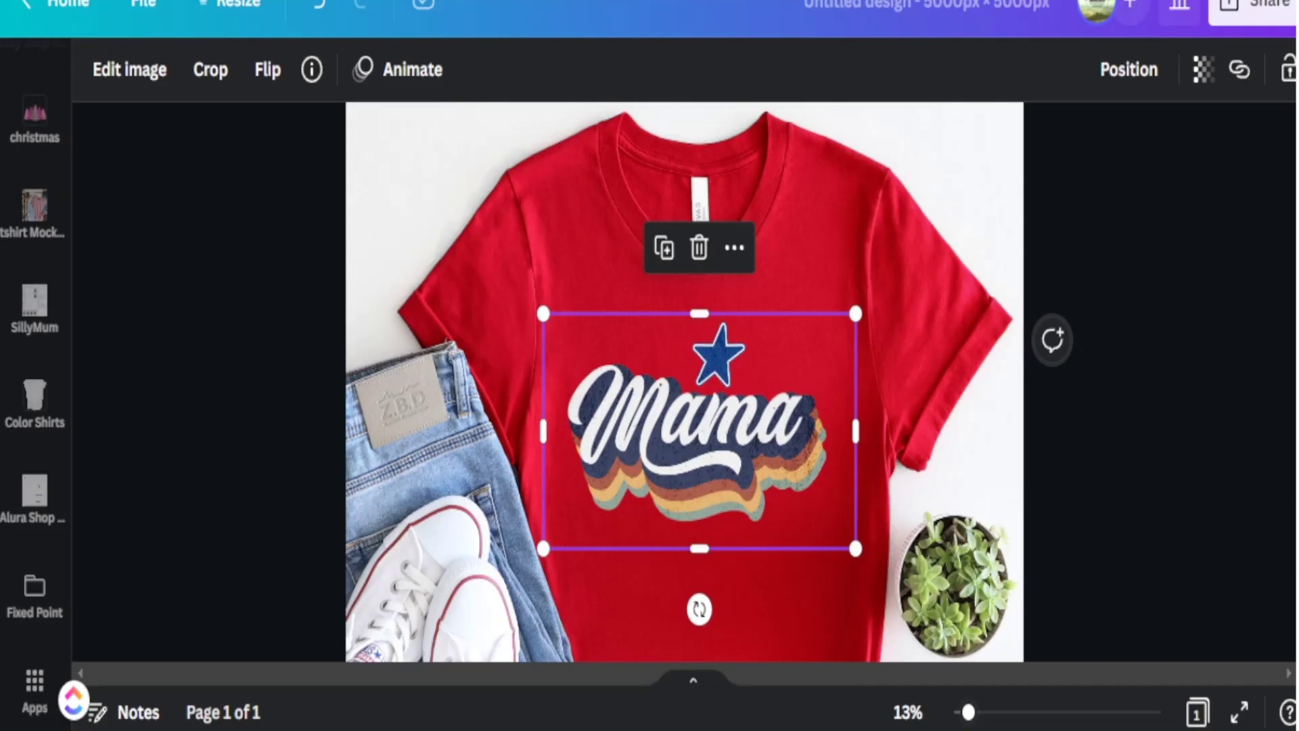
# Step: Switch to Canva and examine the distressed Mama design up close on the red T-shirt mockup
pyautogui.moveTo(966, 710); pyautogui.dragTo(1026, 712)
pyautogui.scroll(-2, 797, 541)
pyautogui.scroll(-2, 794, 531)
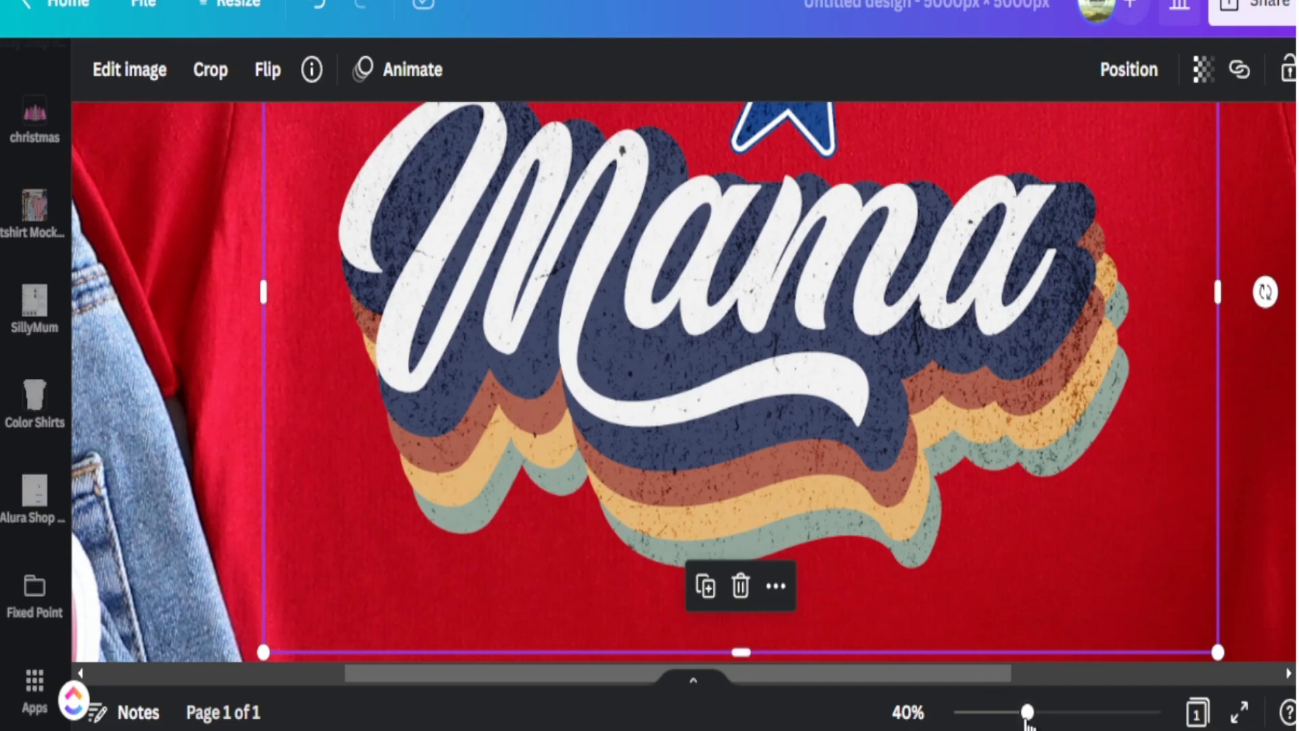
pyautogui.moveTo(1028, 714); pyautogui.dragTo(973, 712)
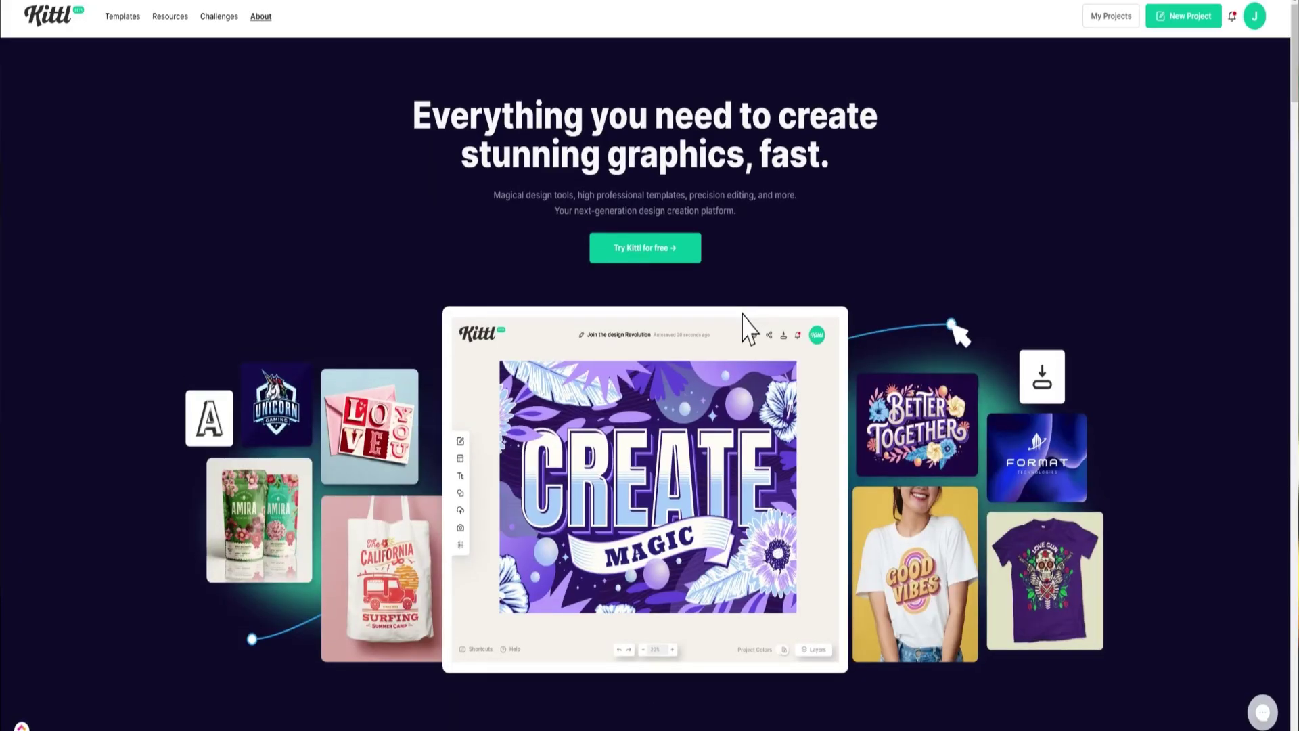
# Step: Switch to the Kittl website and review its About page features, including text editing, recoloring and texture clipping, plus its T-shirt templates
pyautogui.scroll(-2, 745, 329)
pyautogui.scroll(-6, 742, 313)
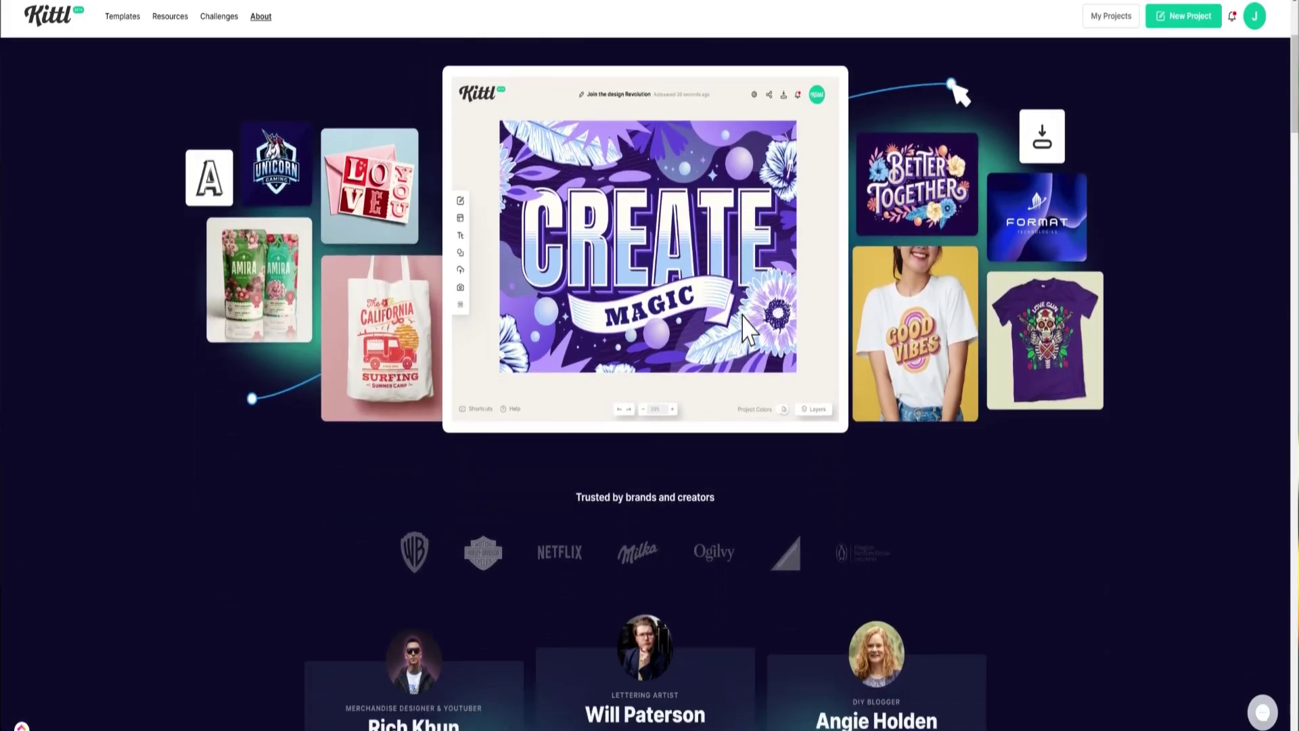
pyautogui.scroll(-5, 741, 314)
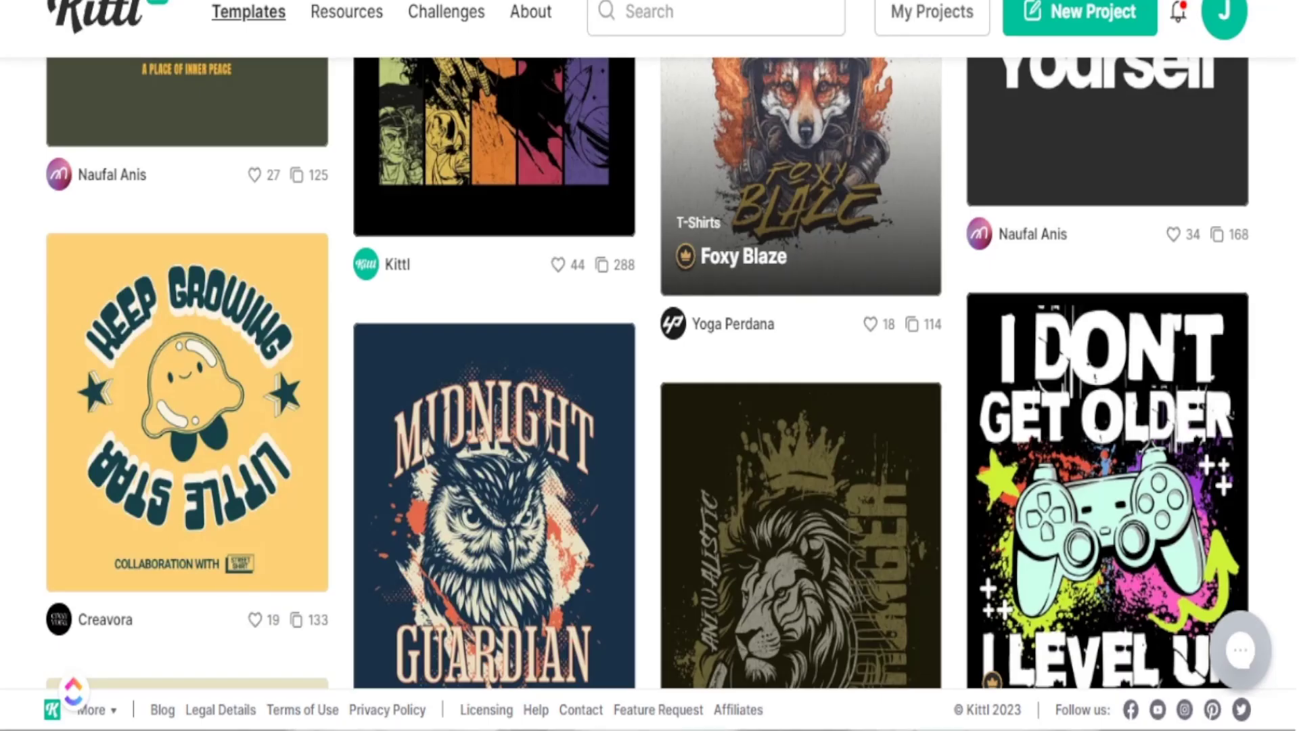
pyautogui.scroll(-12, 650, 372)
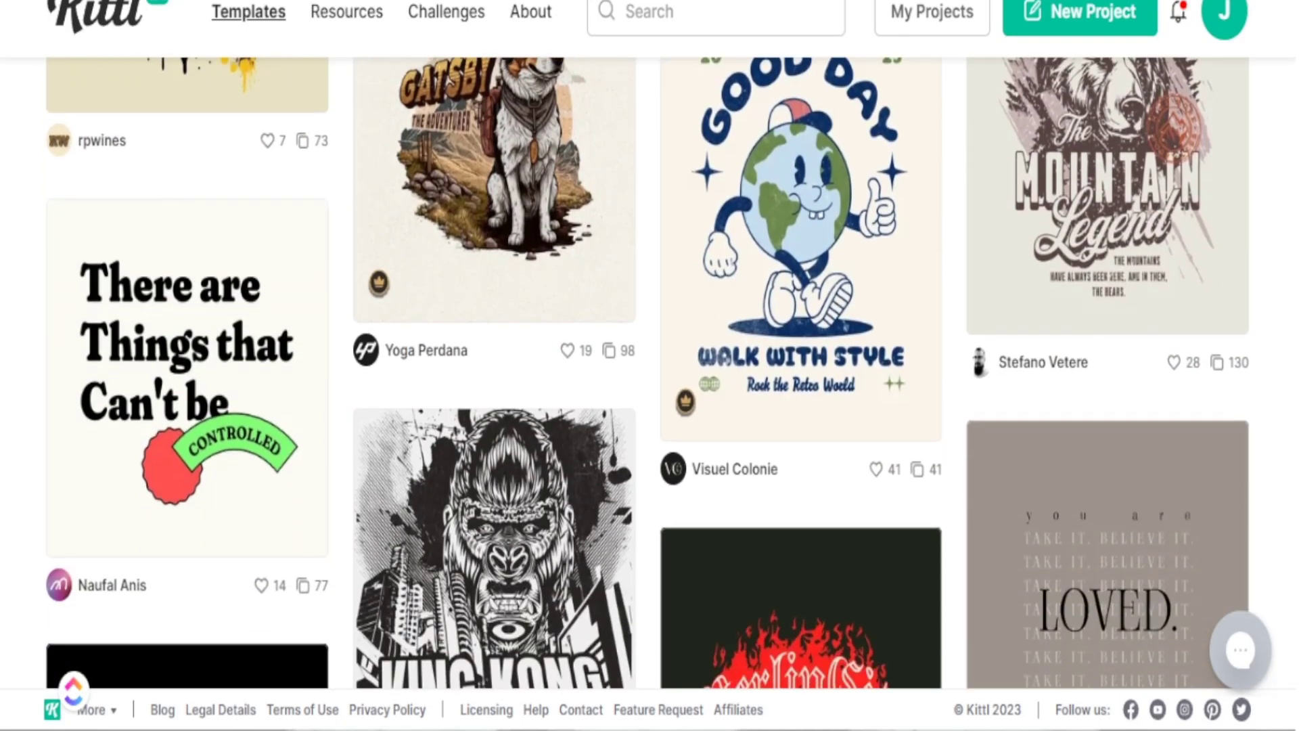
pyautogui.scroll(-10, 801, 304)
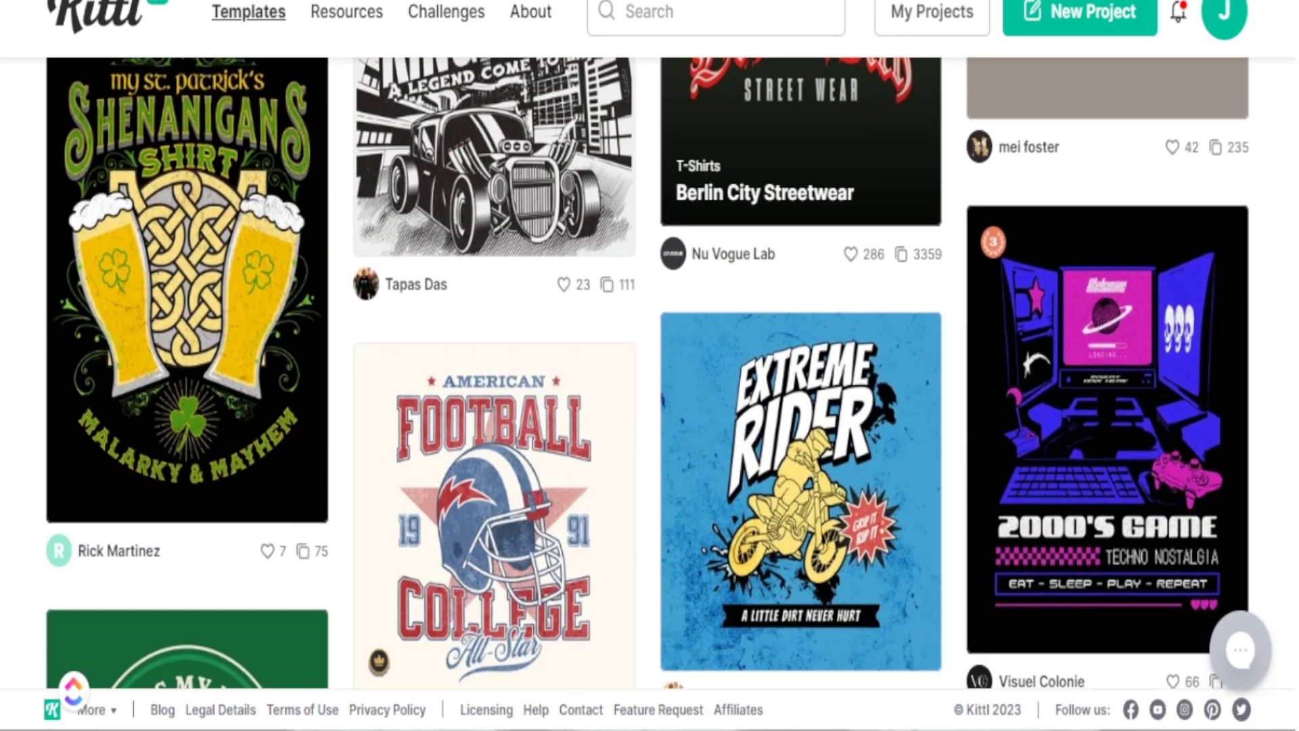
pyautogui.scroll(-4, 650, 373)
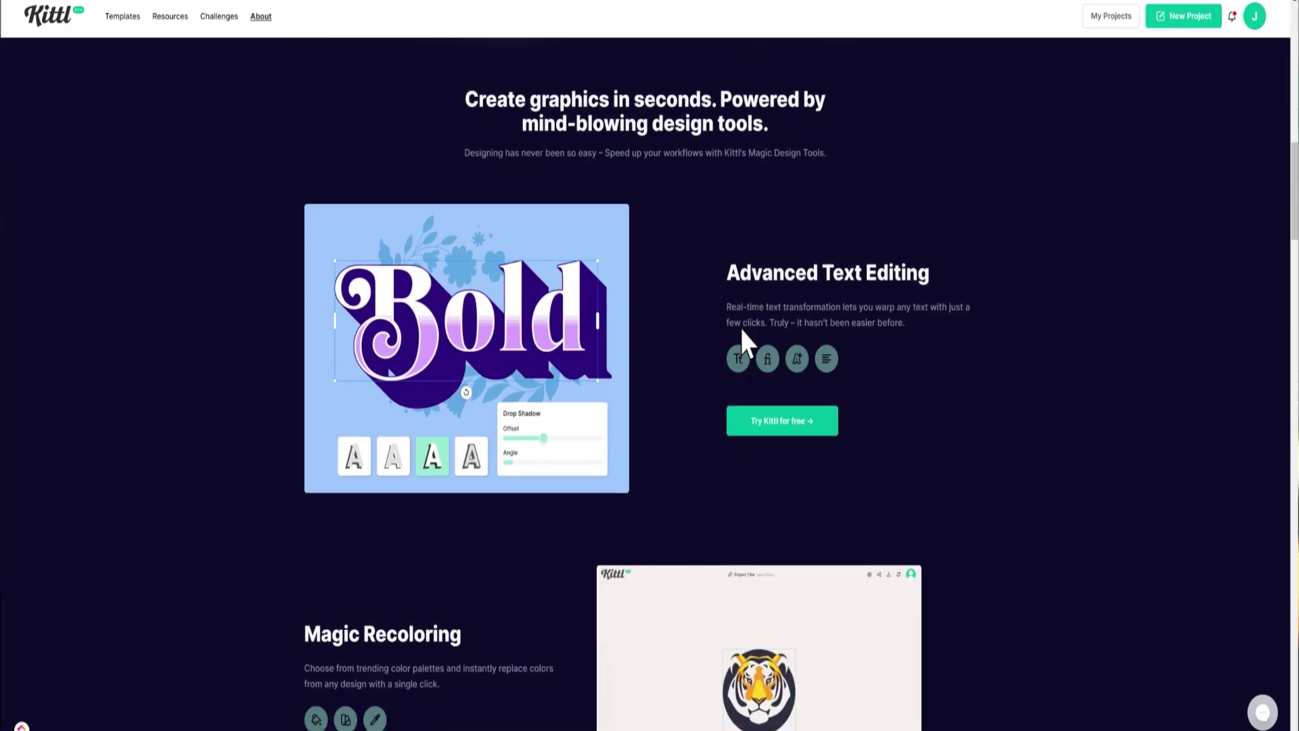
pyautogui.scroll(-3, 741, 325)
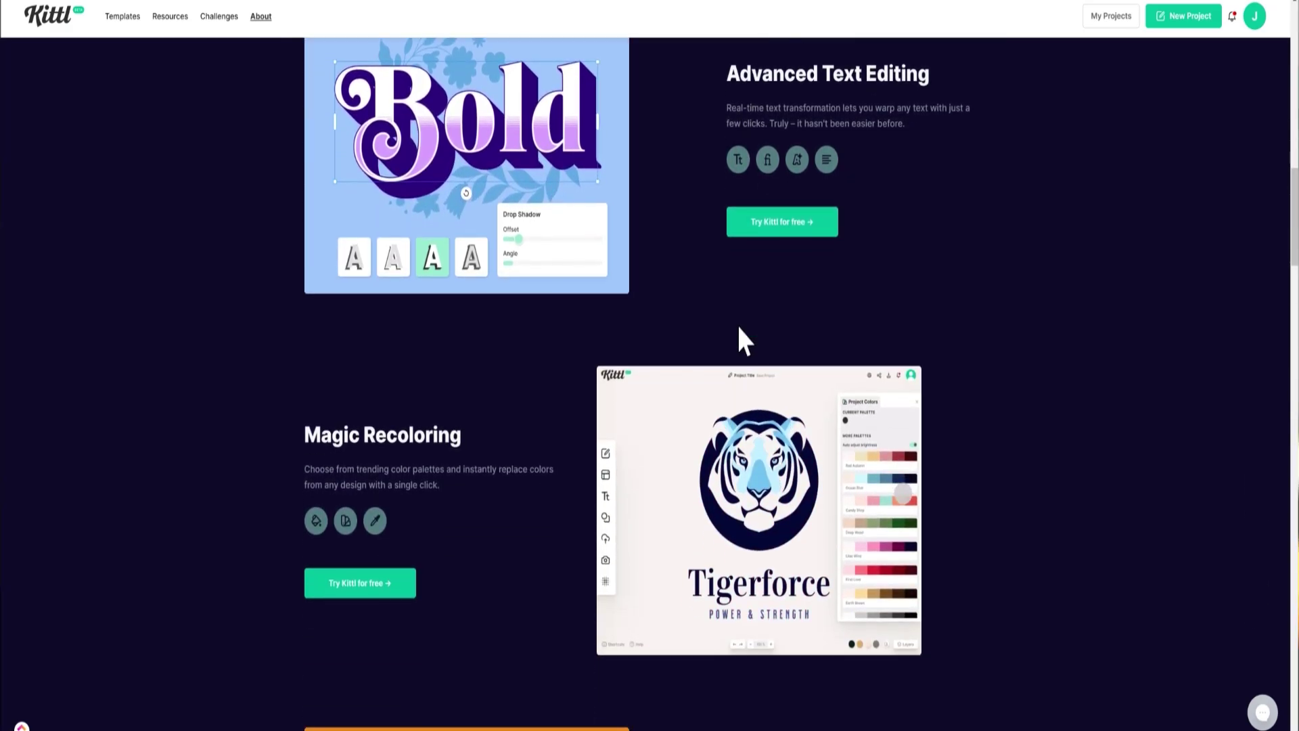
pyautogui.scroll(-2, 739, 329)
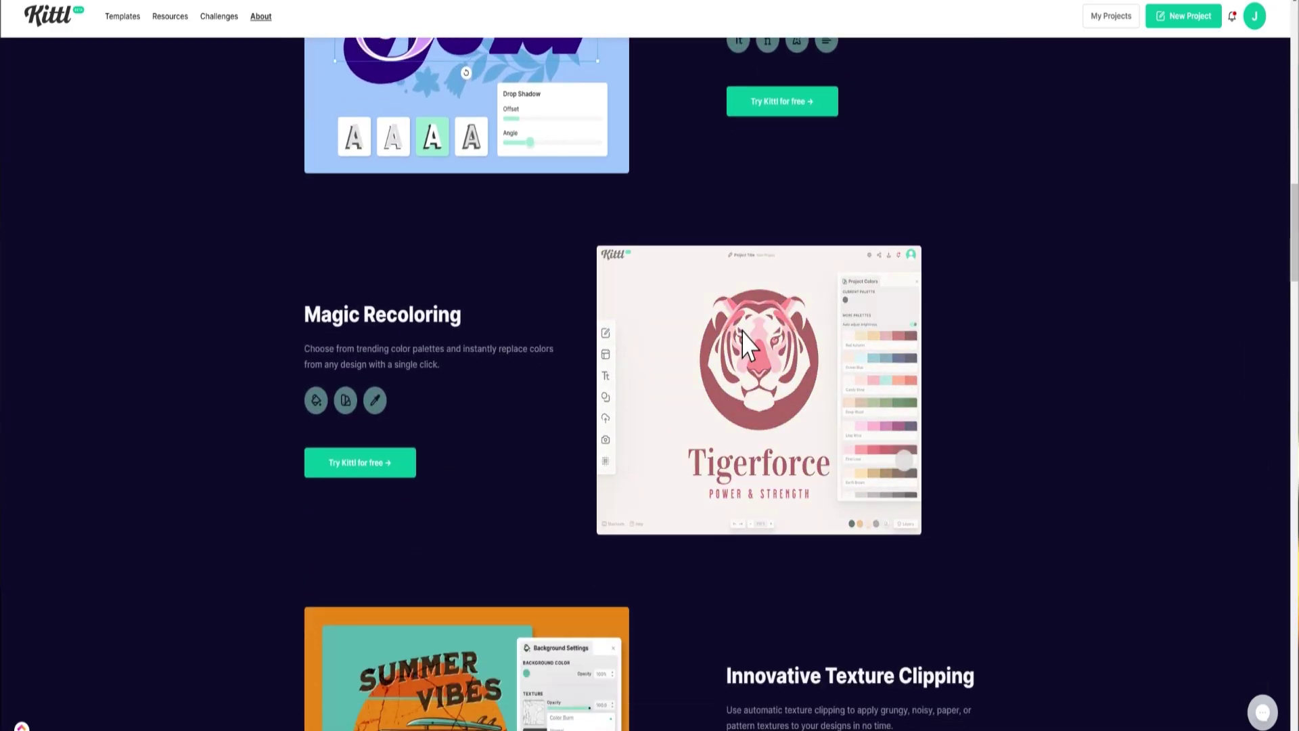
pyautogui.scroll(-5, 742, 331)
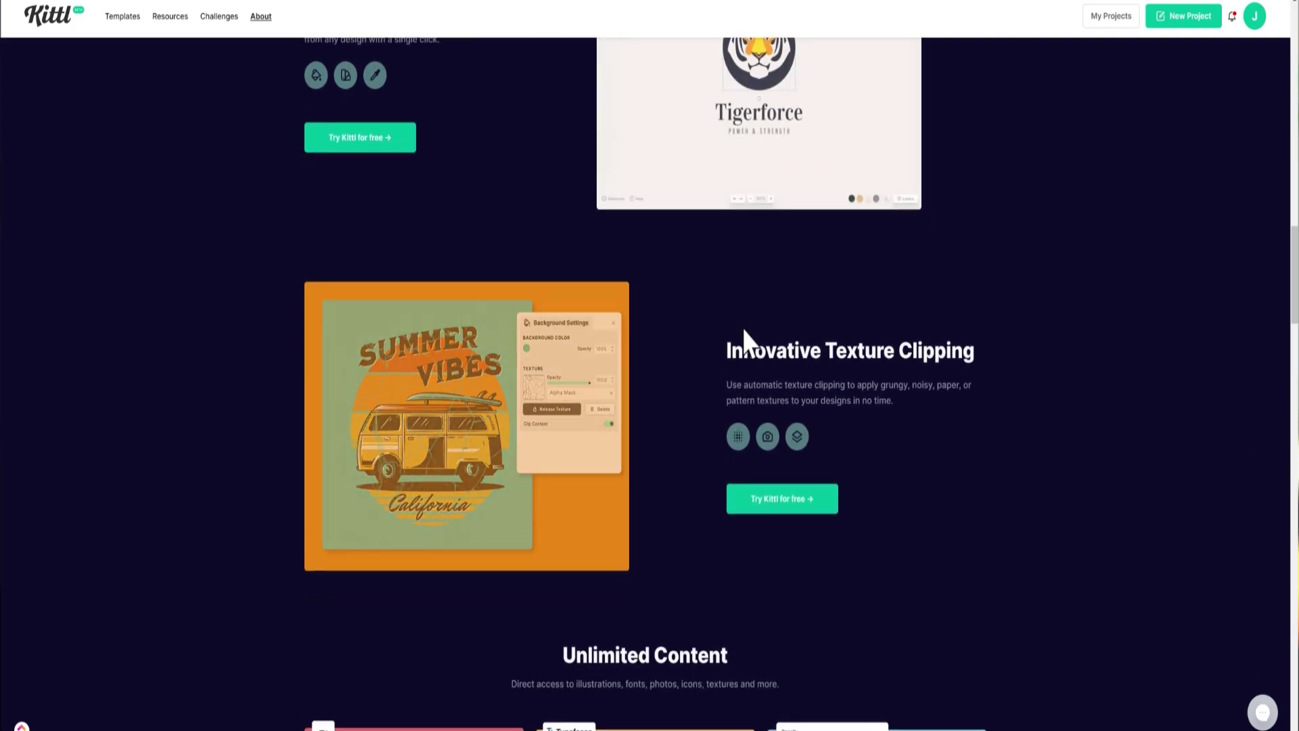
pyautogui.scroll(-1, 743, 330)
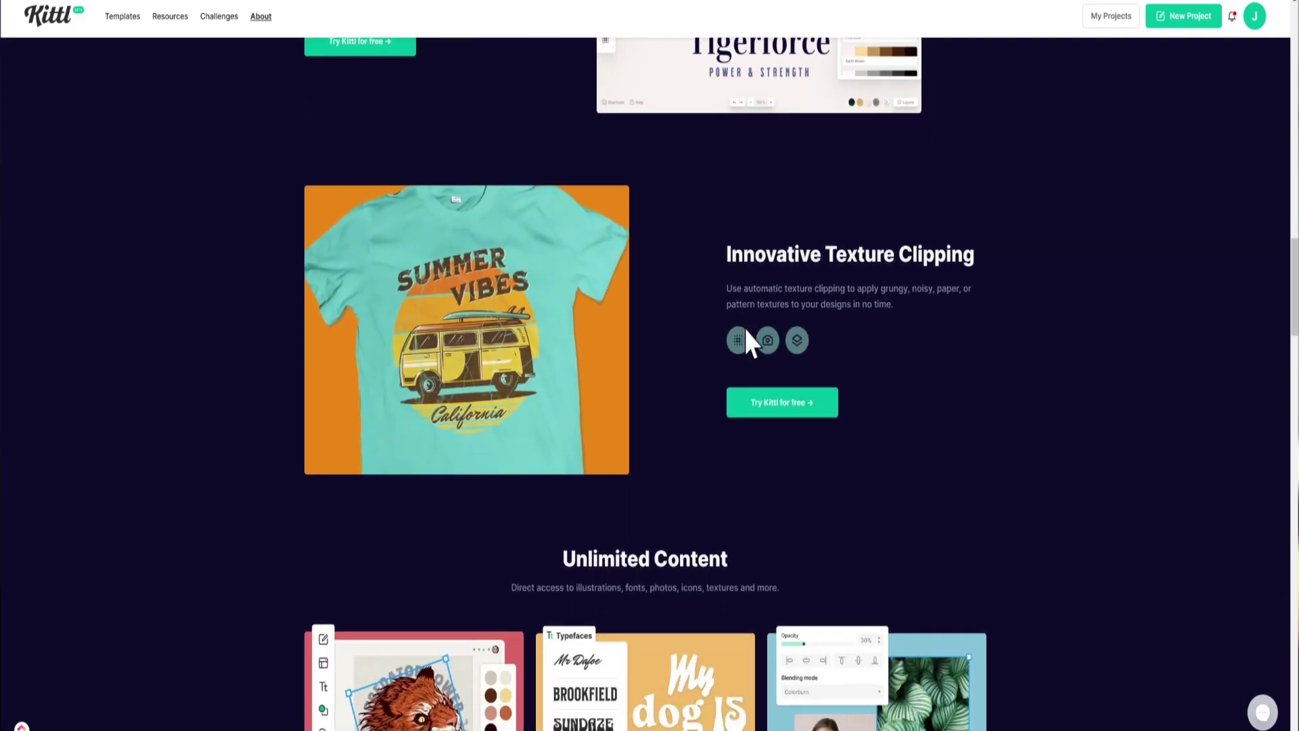
pyautogui.scroll(-3, 744, 326)
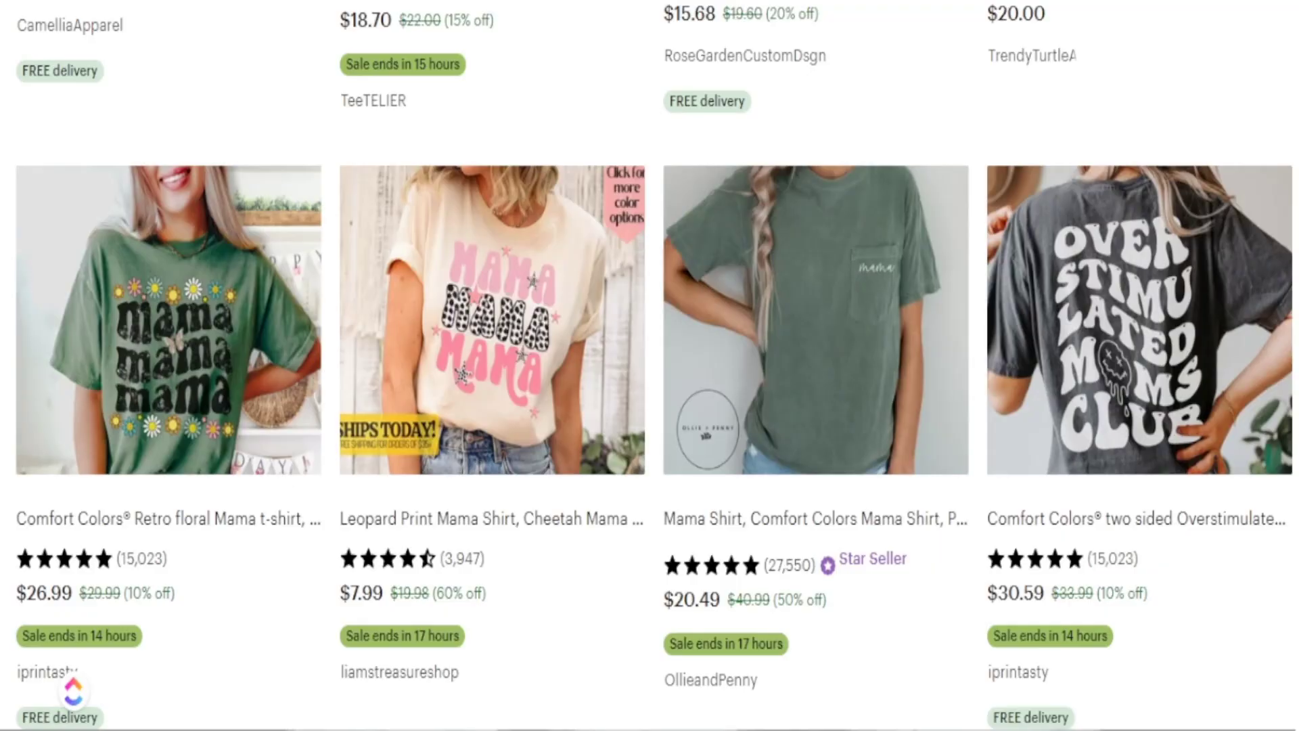
# Step: Examine the distressed print details on Etsy's retro floral Mama T-shirt and Softball Mom sweatshirt photos
pyautogui.moveTo(492, 320)
pyautogui.moveTo(816, 320)
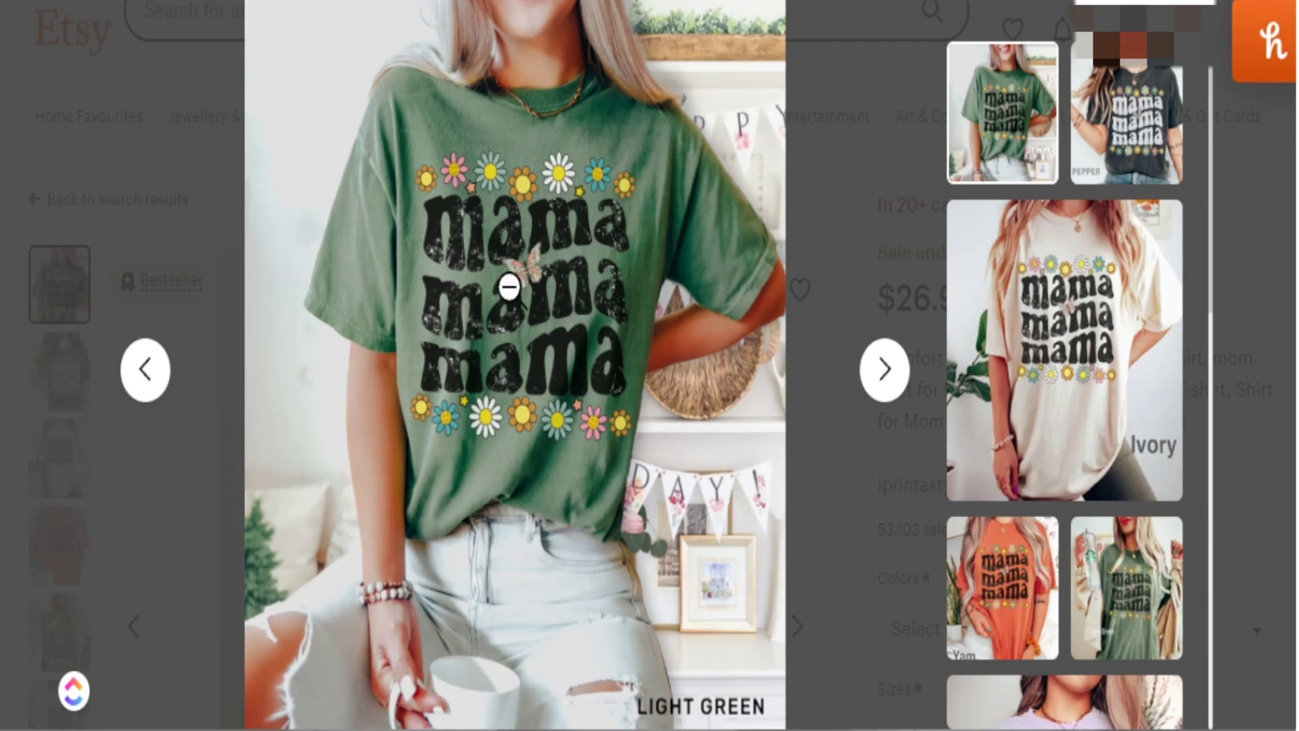
pyautogui.click(509, 287)
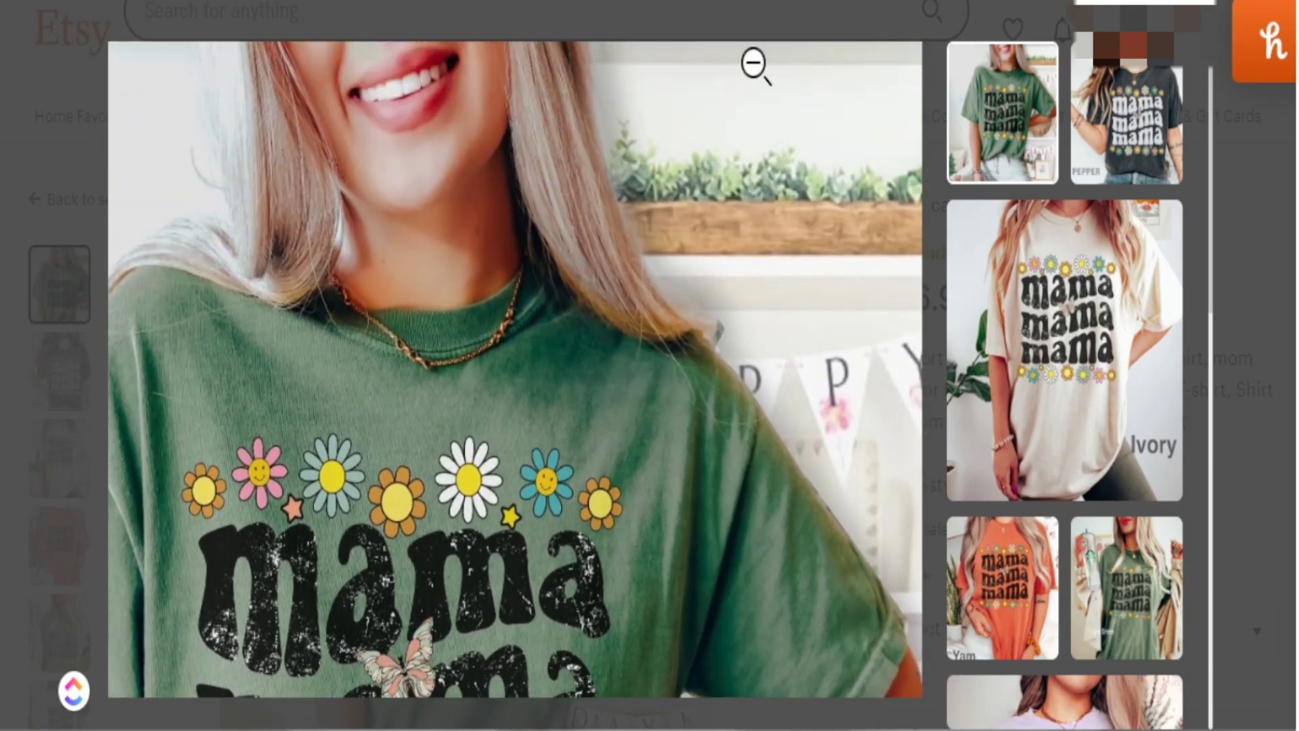
pyautogui.click(754, 64)
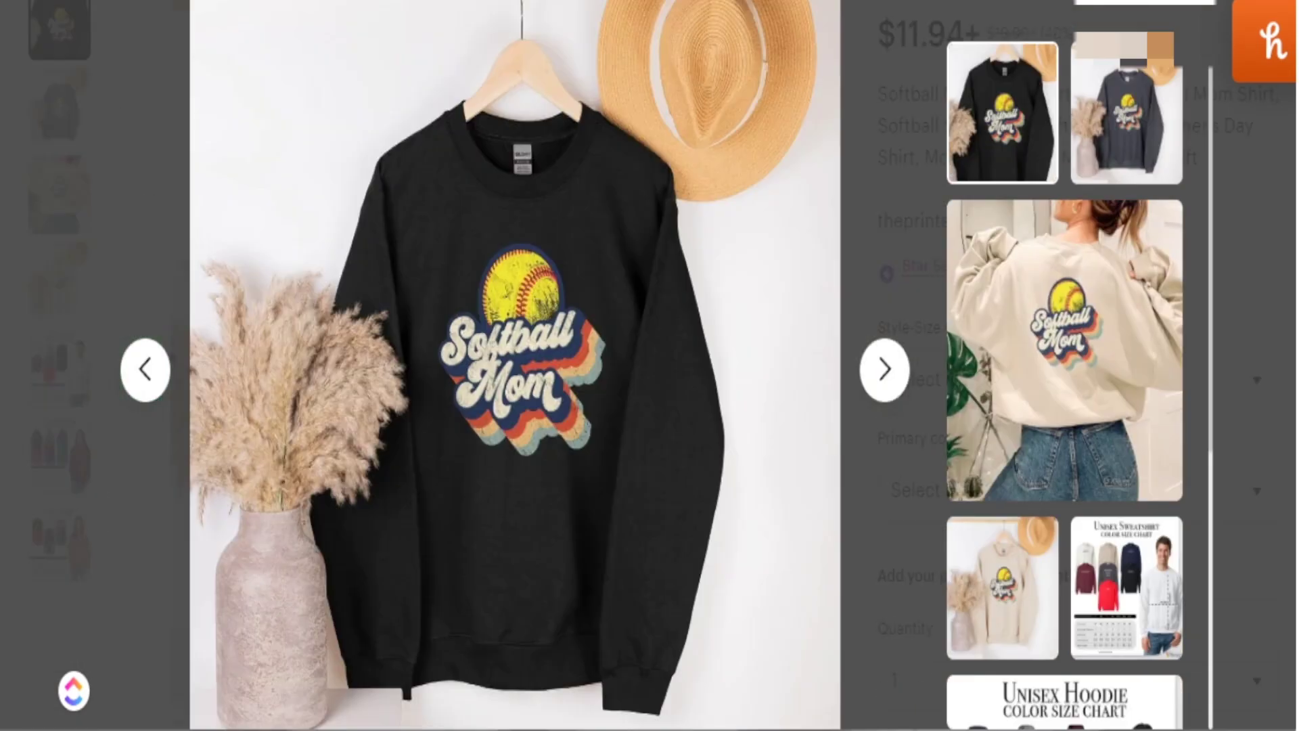
pyautogui.click(507, 373)
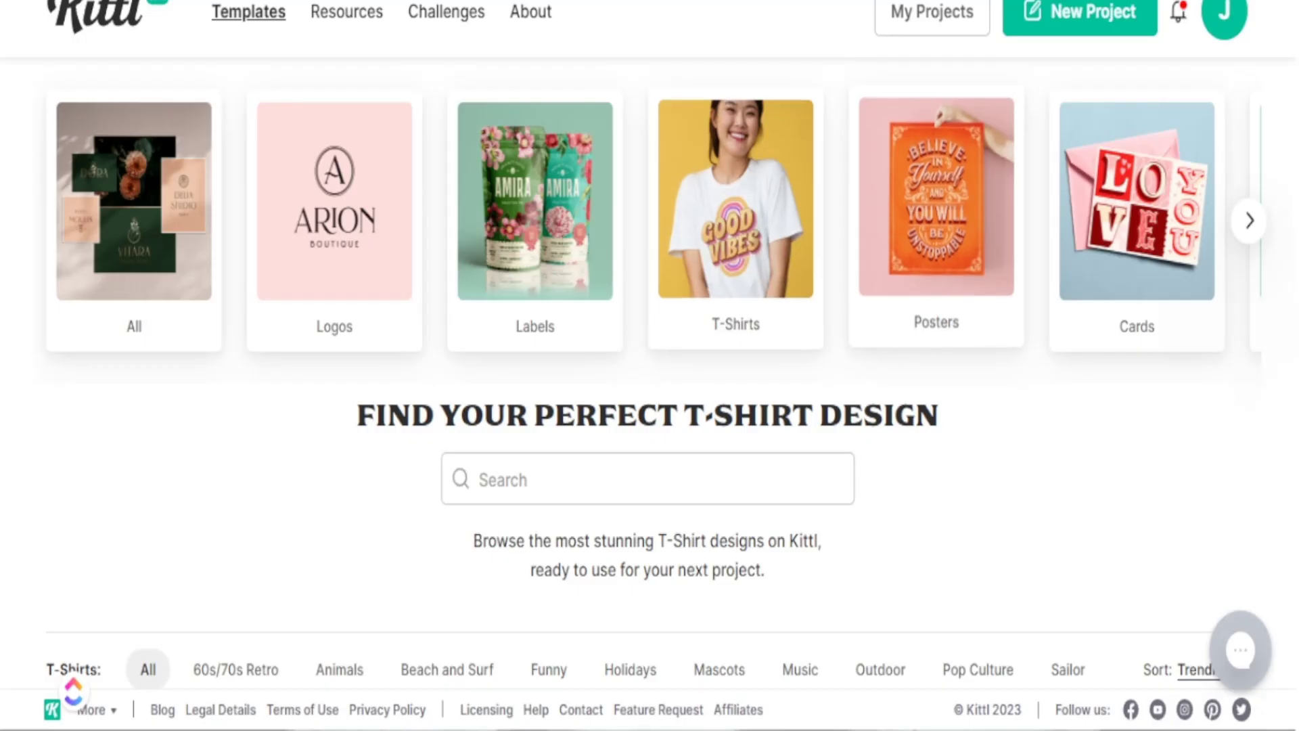
# Step: Browse Kittl's trending T-shirt templates for design ideas, then return to the template search
pyautogui.scroll(-15, 736, 203)
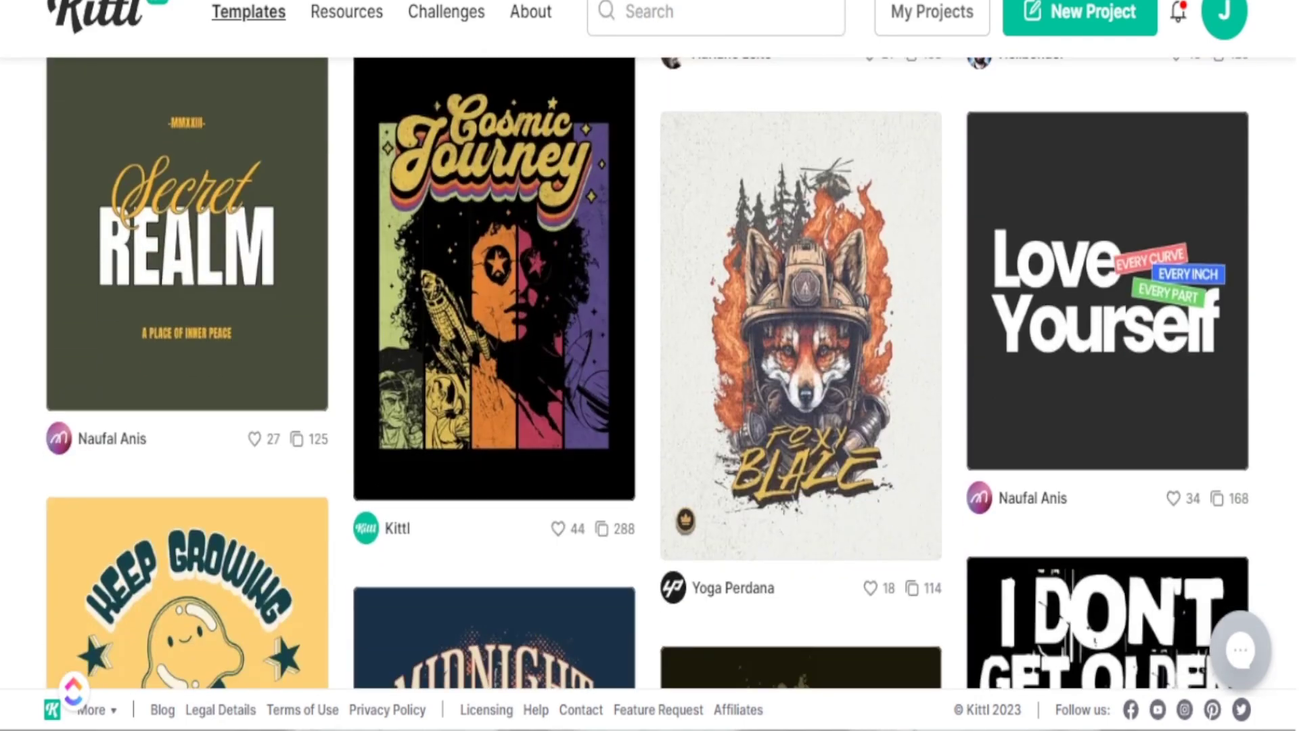
pyautogui.scroll(-4, 801, 203)
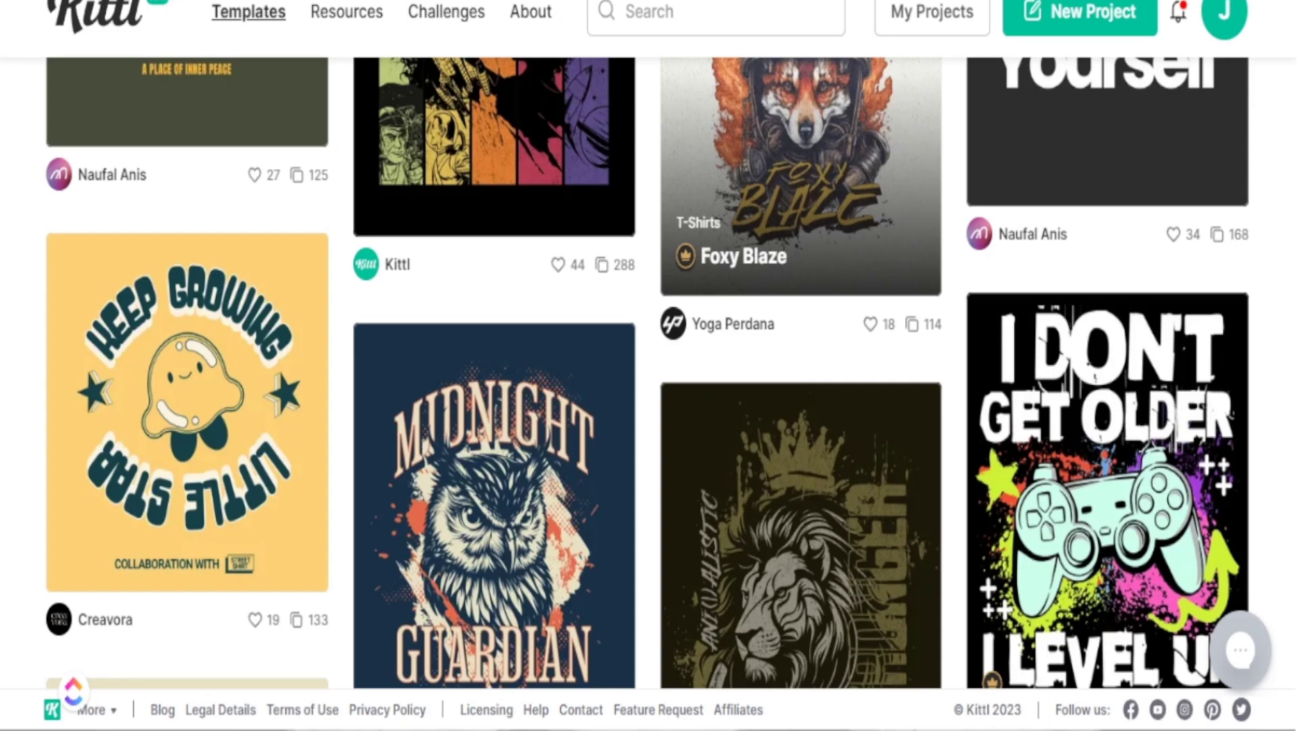
pyautogui.scroll(-14, 802, 203)
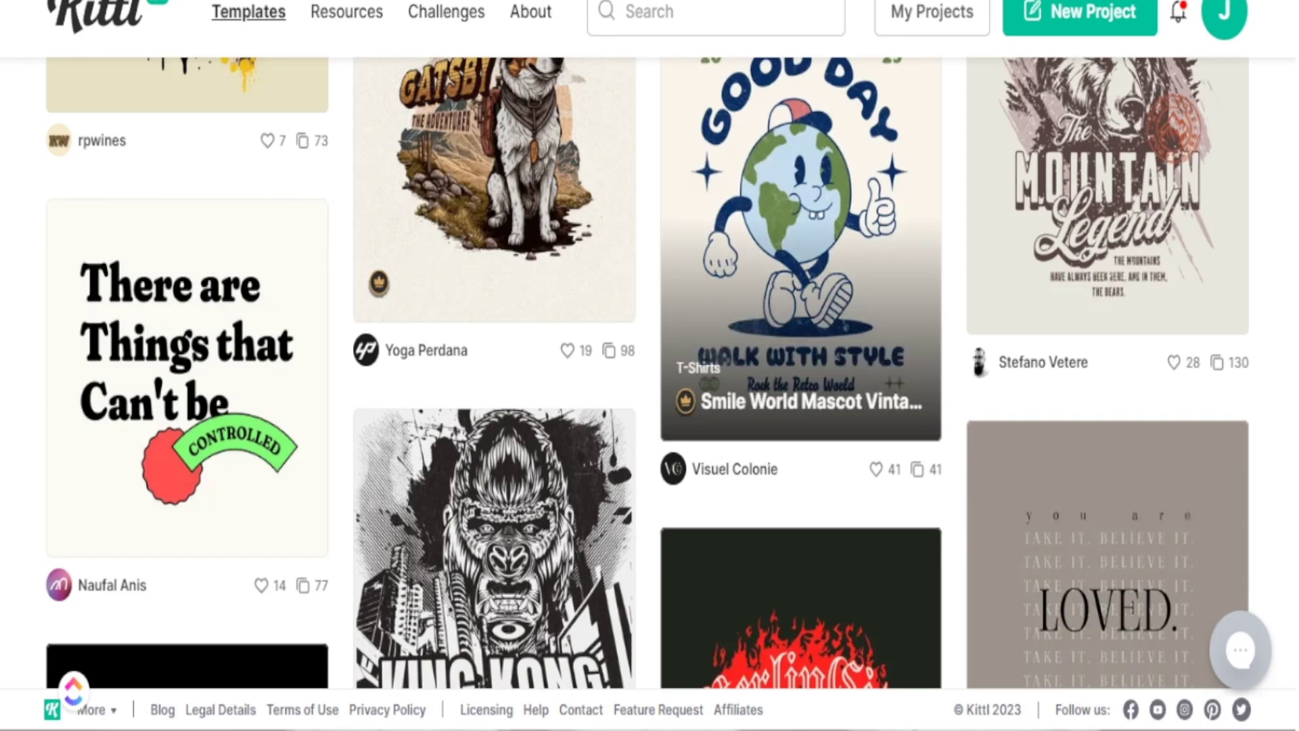
pyautogui.scroll(-10, 802, 203)
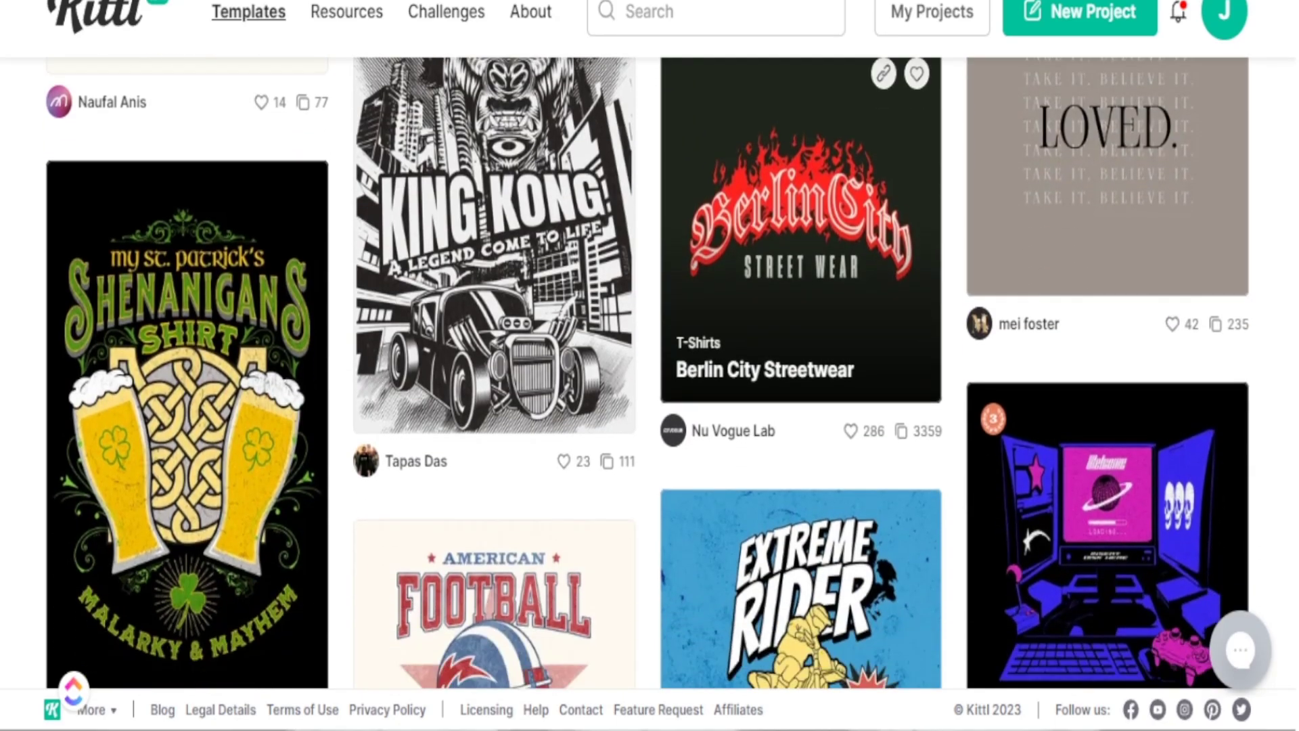
pyautogui.scroll(-4, 801, 203)
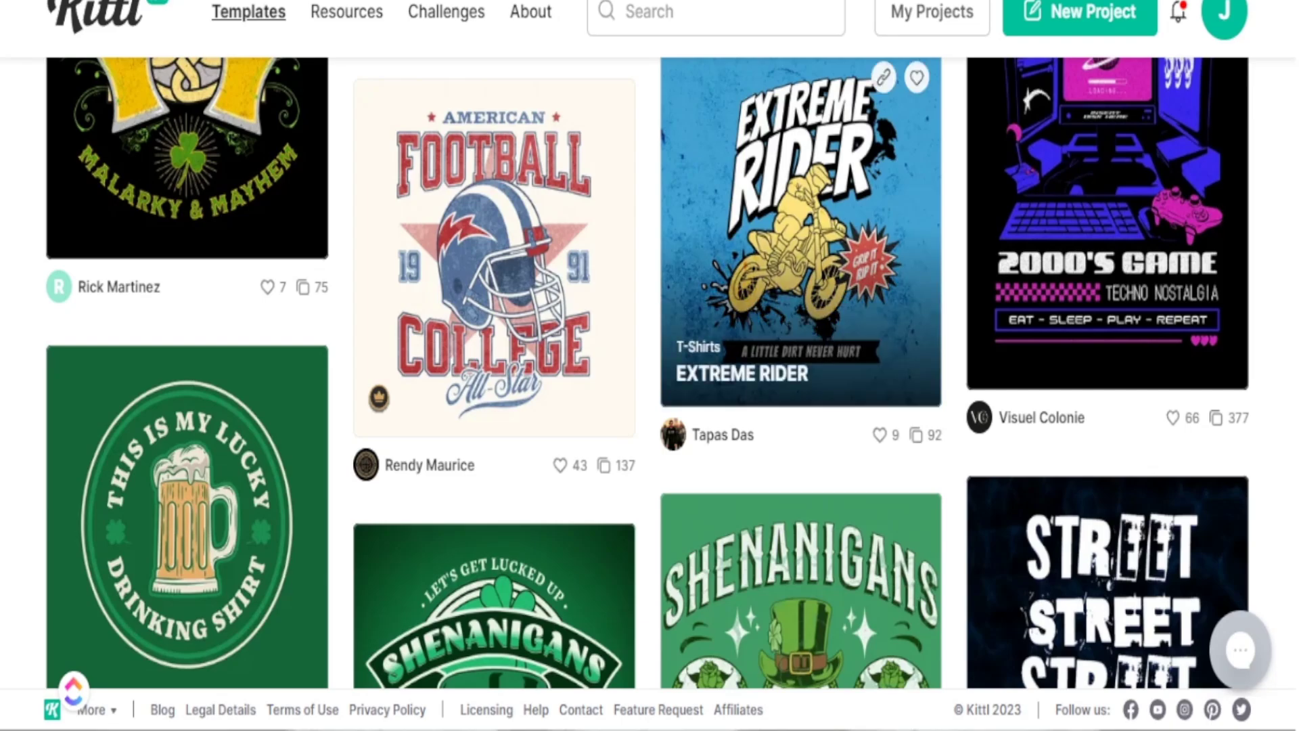
pyautogui.scroll(-10, 801, 203)
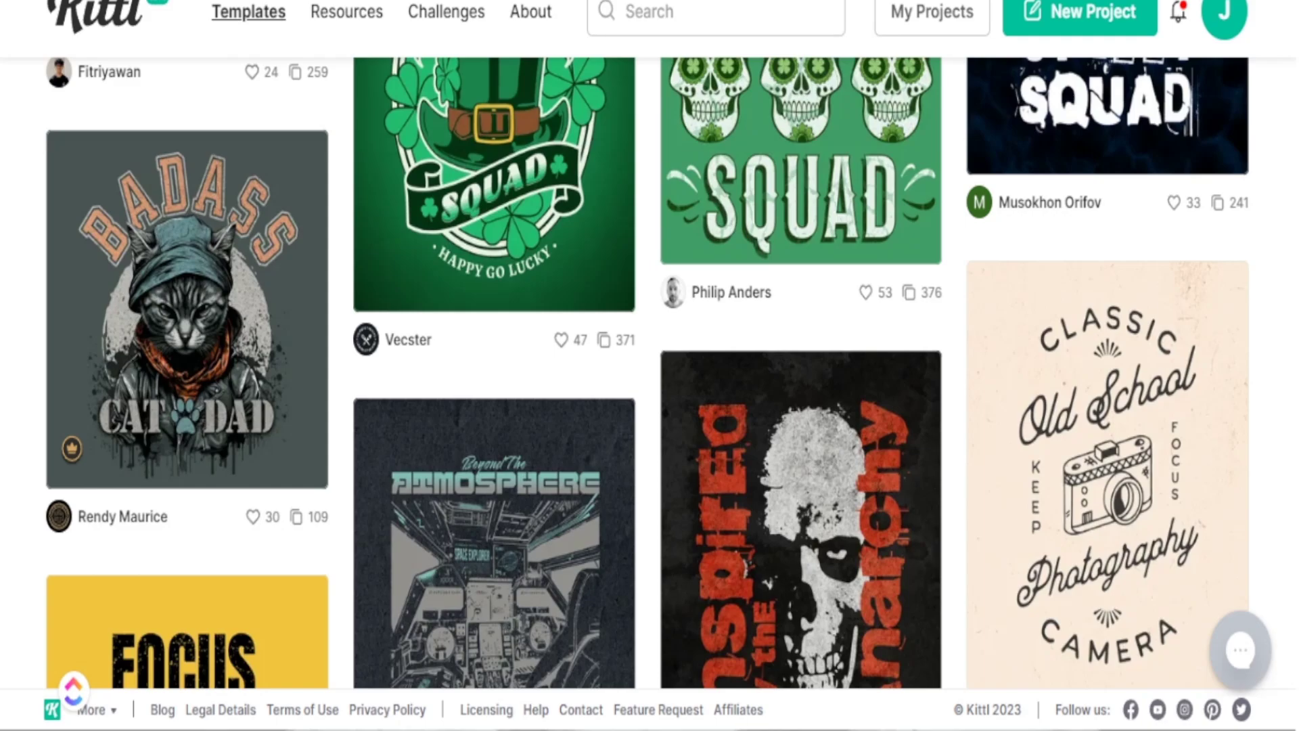
pyautogui.scroll(-6, 801, 203)
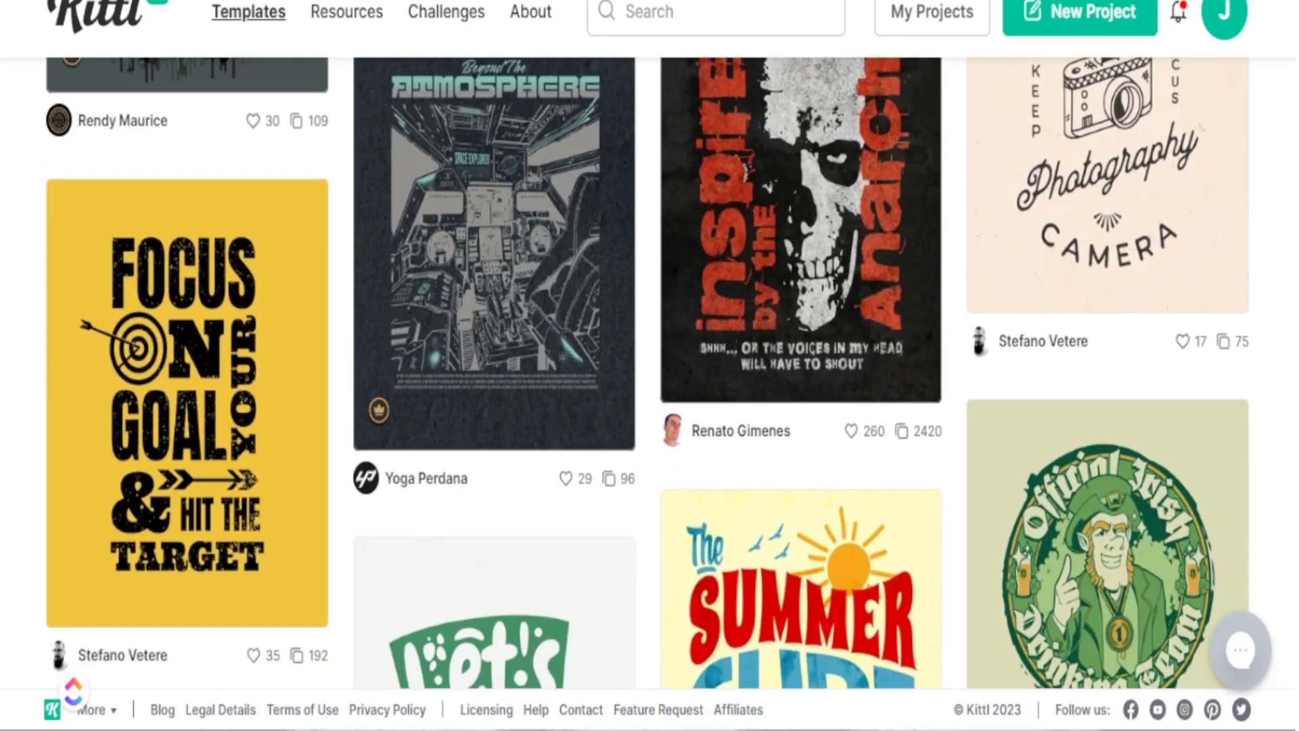
pyautogui.scroll(-6, 801, 203)
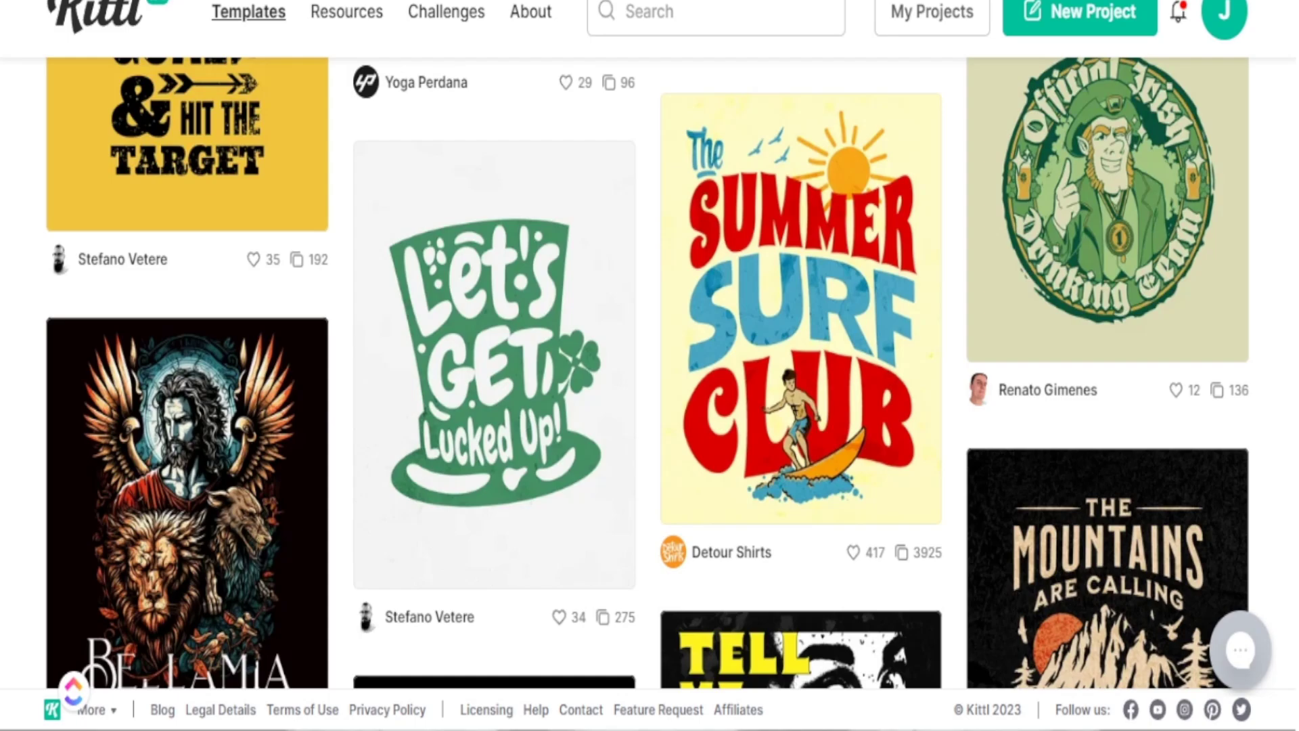
pyautogui.scroll(-4, 802, 372)
pyautogui.scroll(-6, 801, 270)
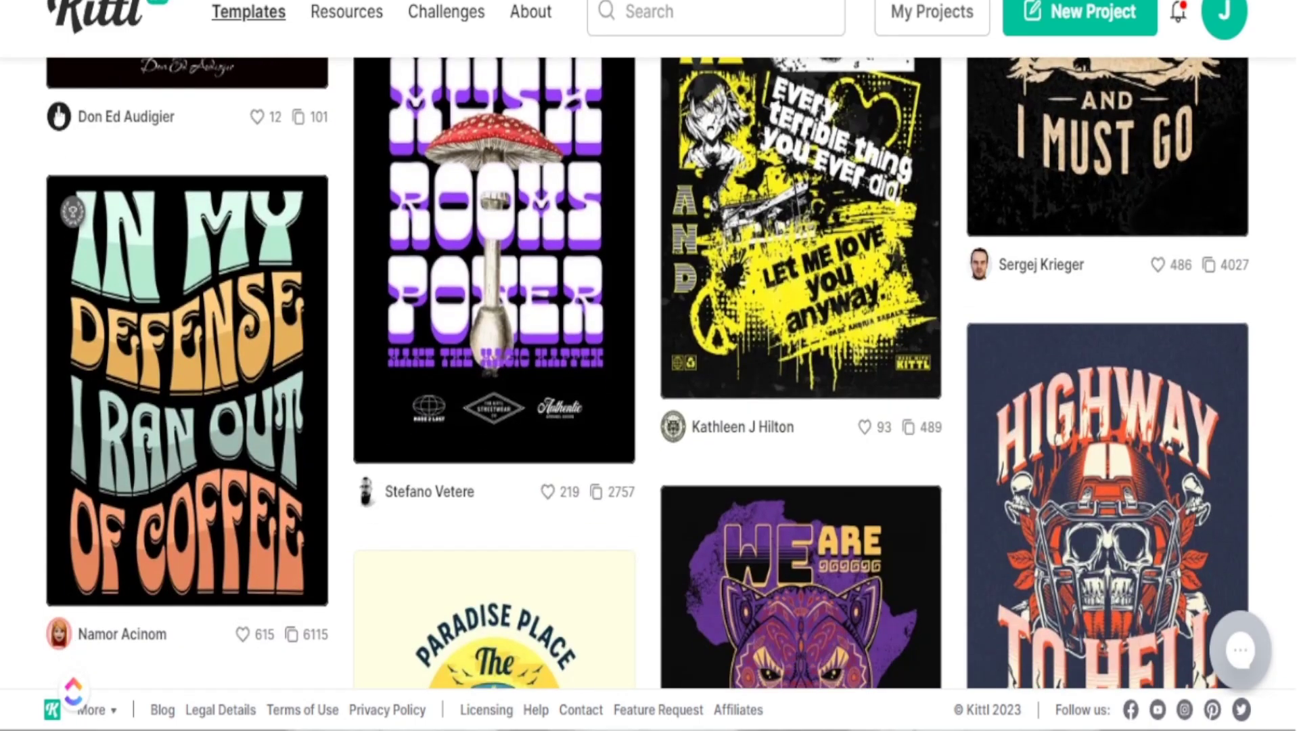
pyautogui.scroll(-20, 650, 373)
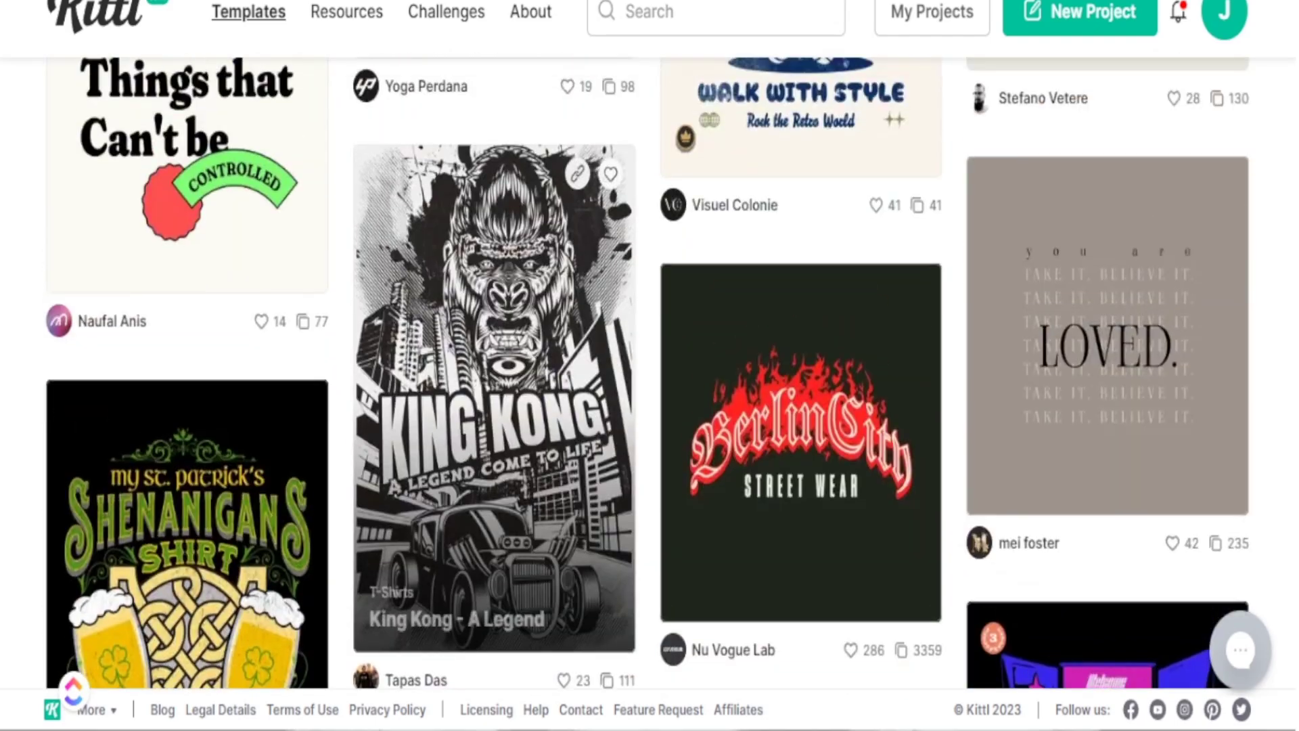
pyautogui.scroll(20, 504, 468)
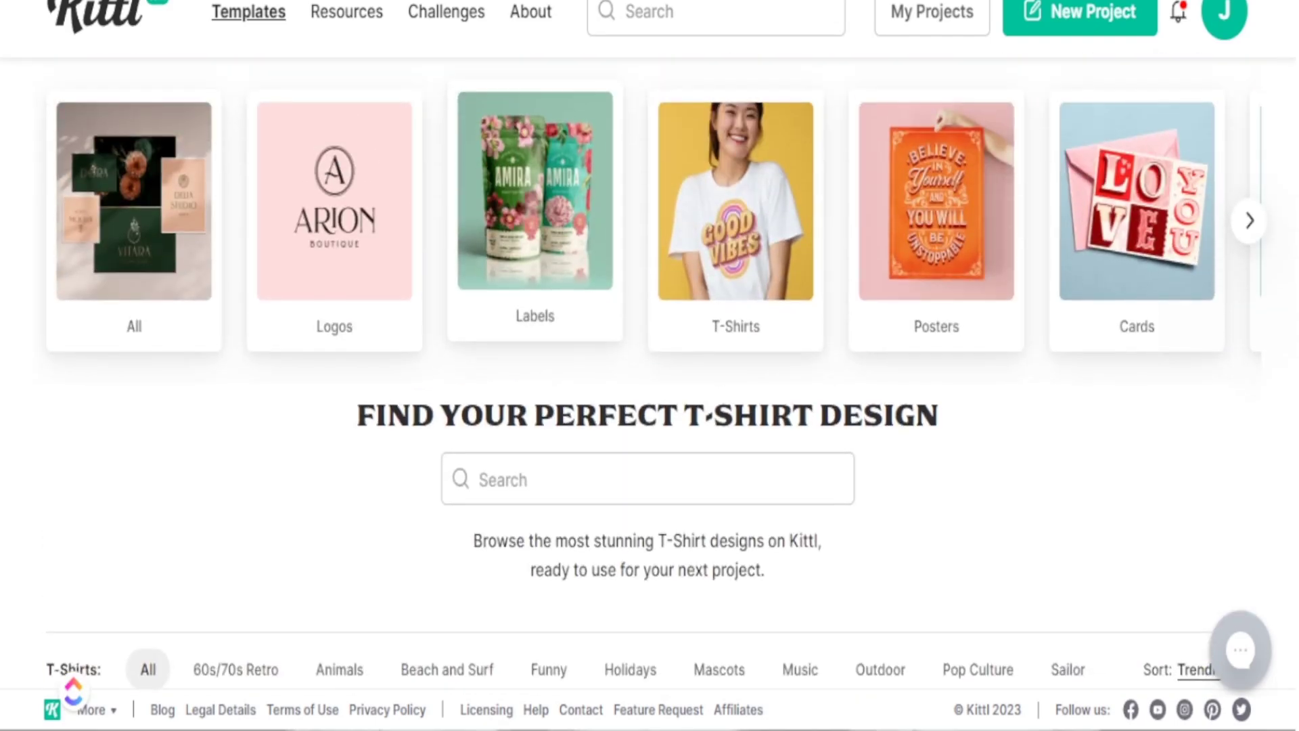
# Step: Search the T-shirt templates for "retro shirt" and look through the matching designs
pyautogui.click(489, 479)
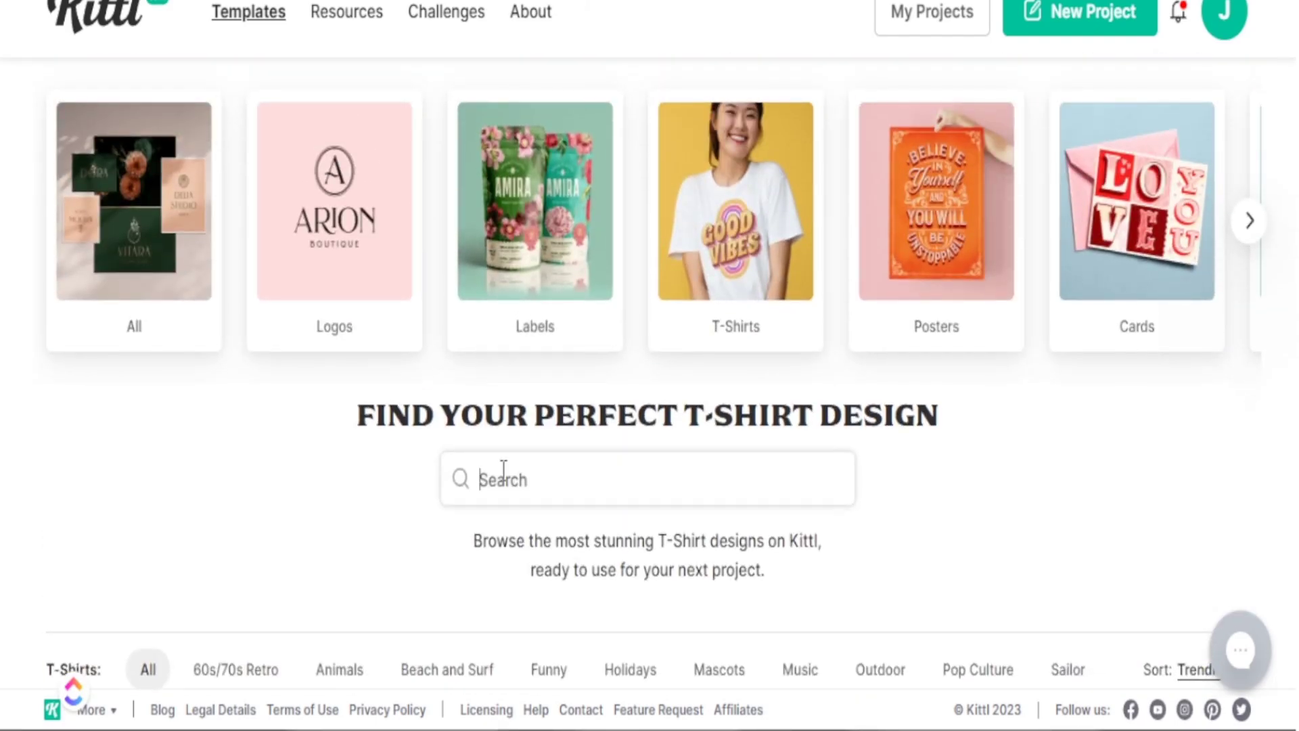
pyautogui.write('retro')
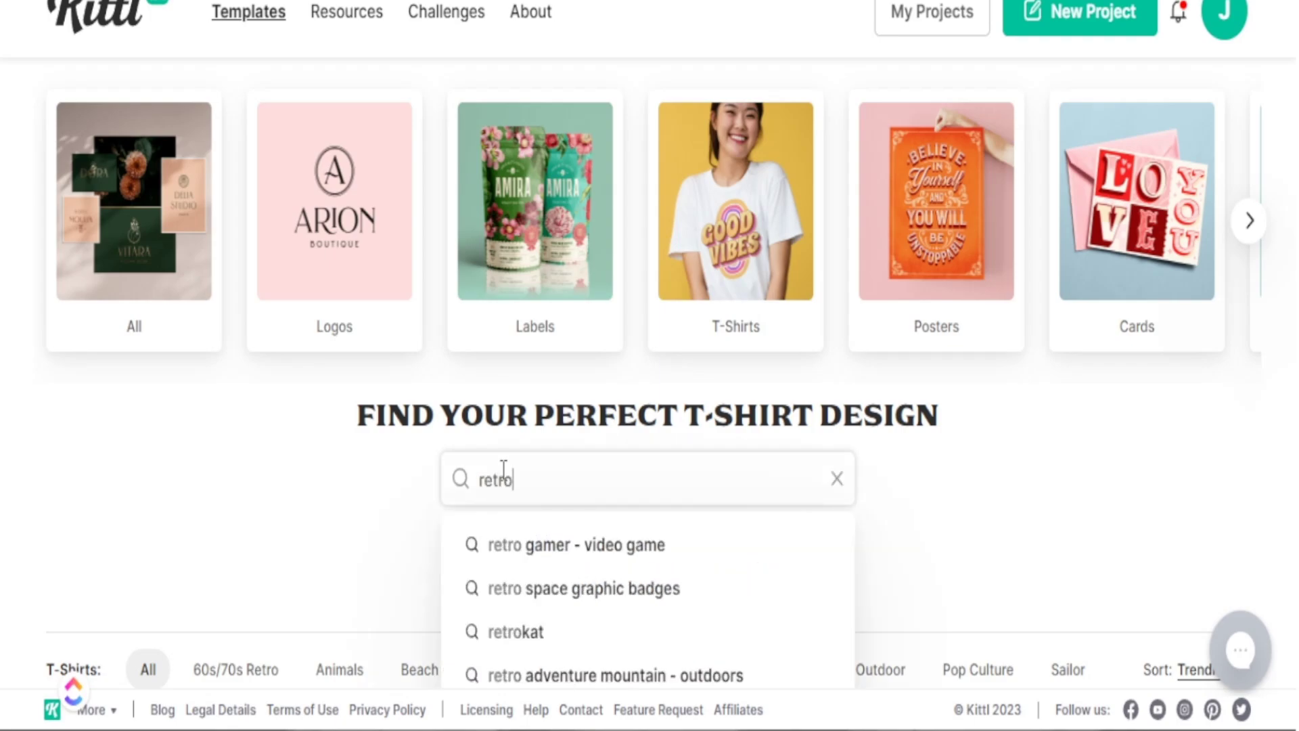
pyautogui.write(' shir')
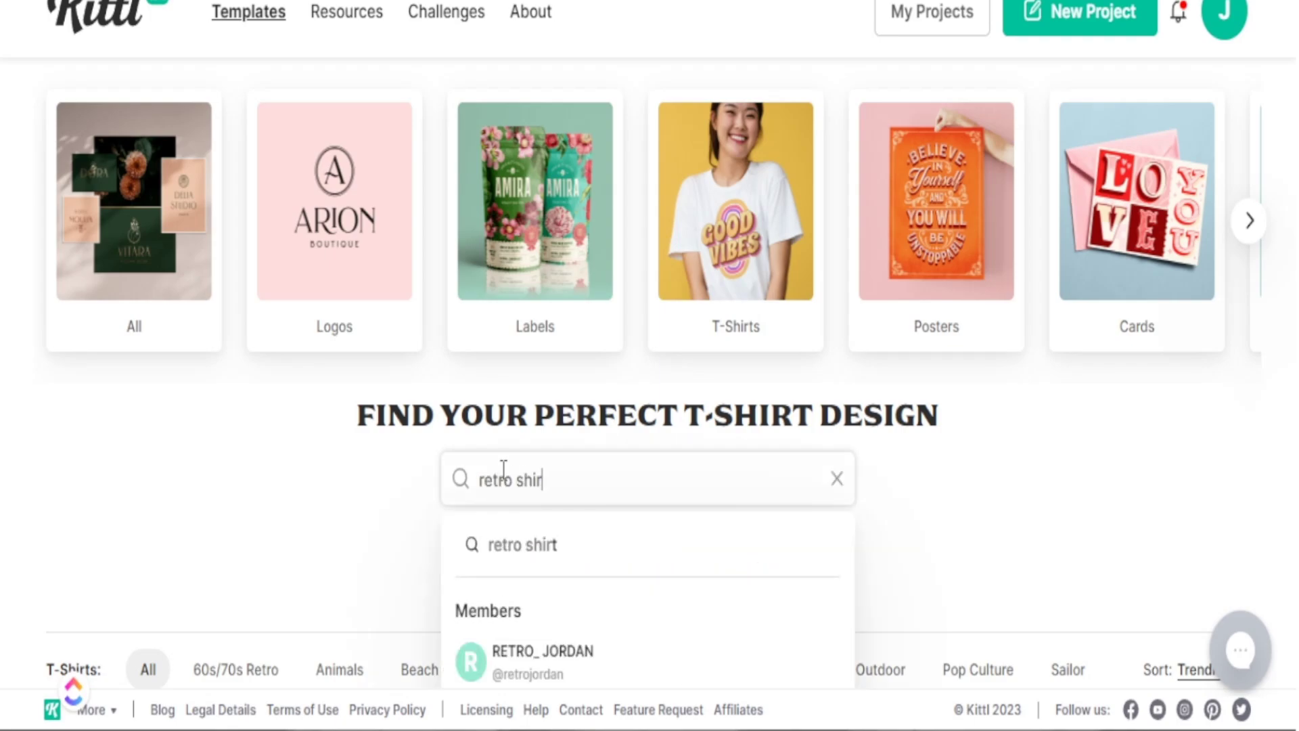
pyautogui.write('t')
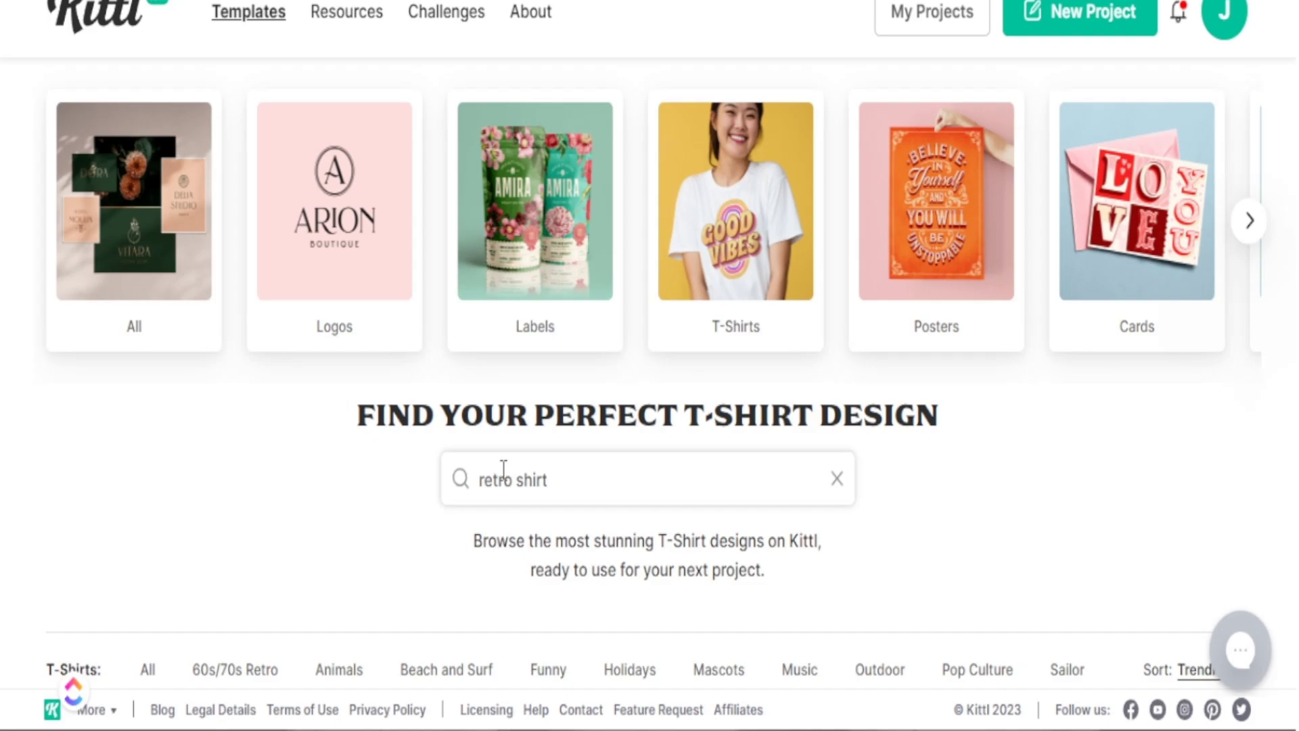
pyautogui.press('Return')
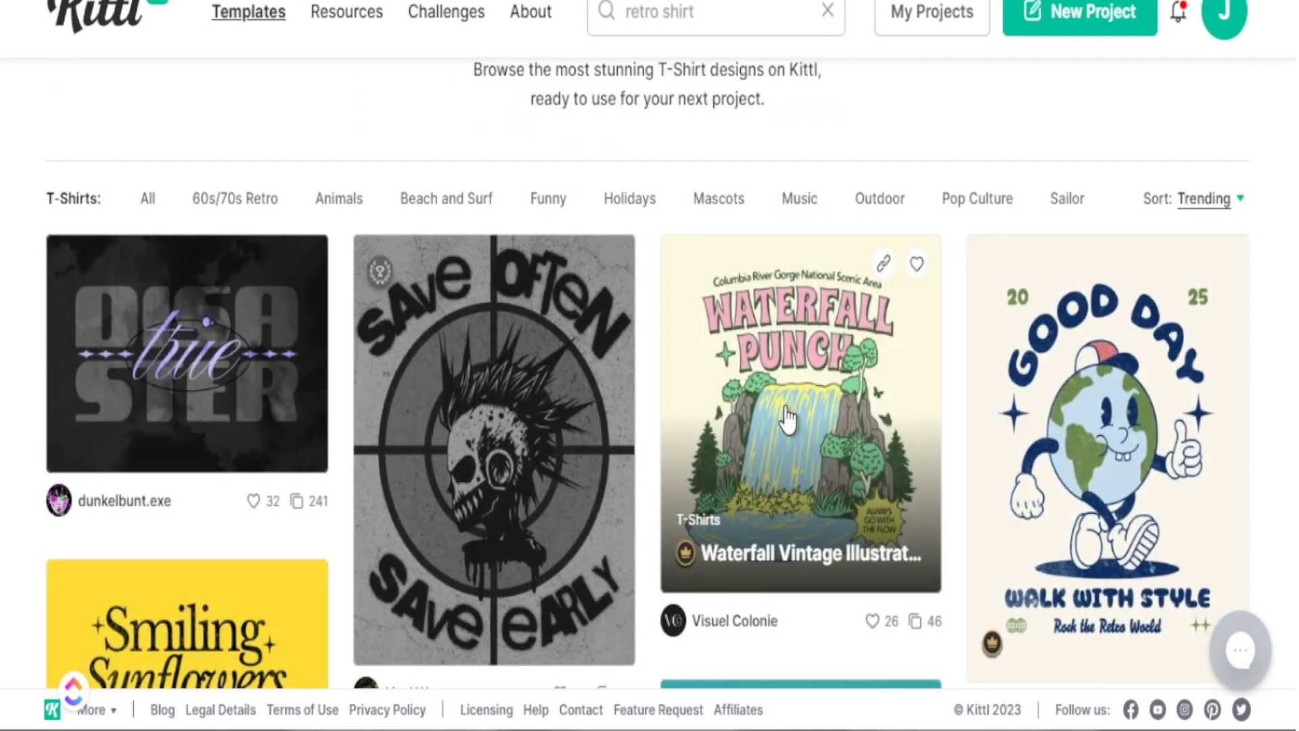
pyautogui.scroll(-10, 787, 420)
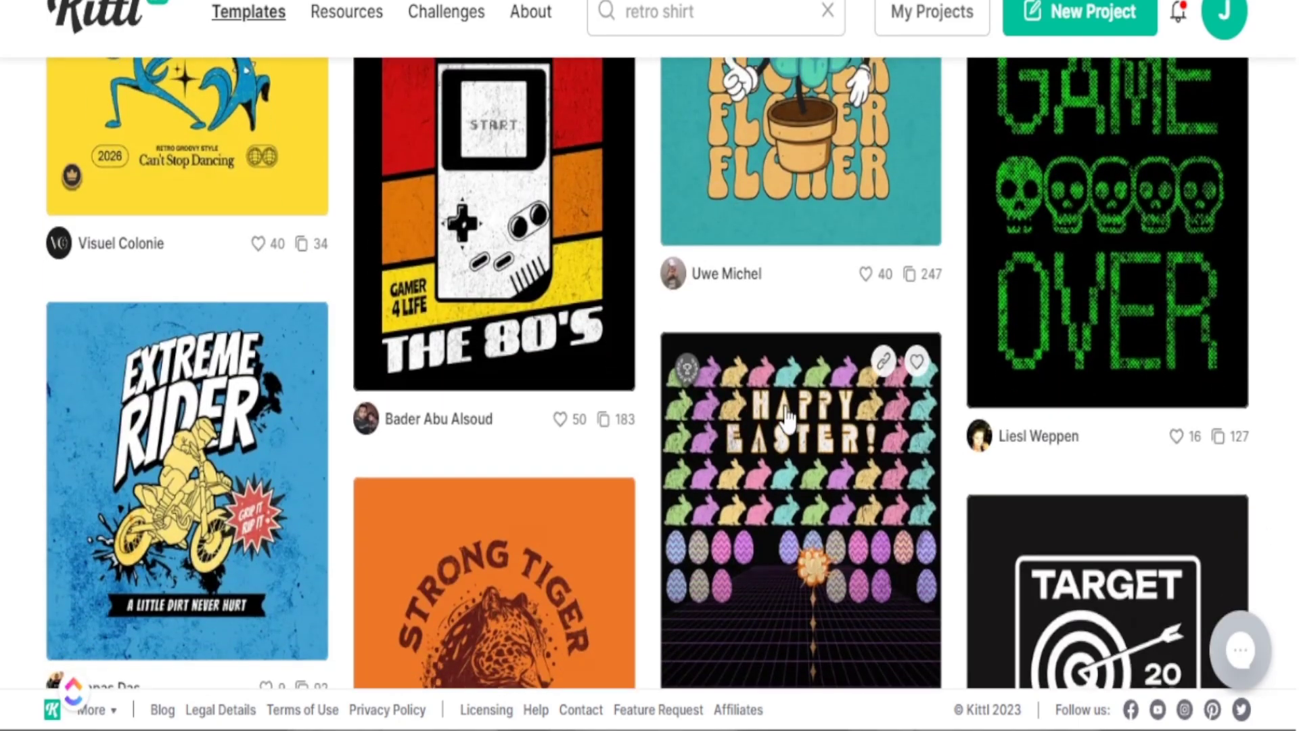
# Step: Browse further down the retro shirt template results for more design ideas
pyautogui.scroll(-10, 788, 419)
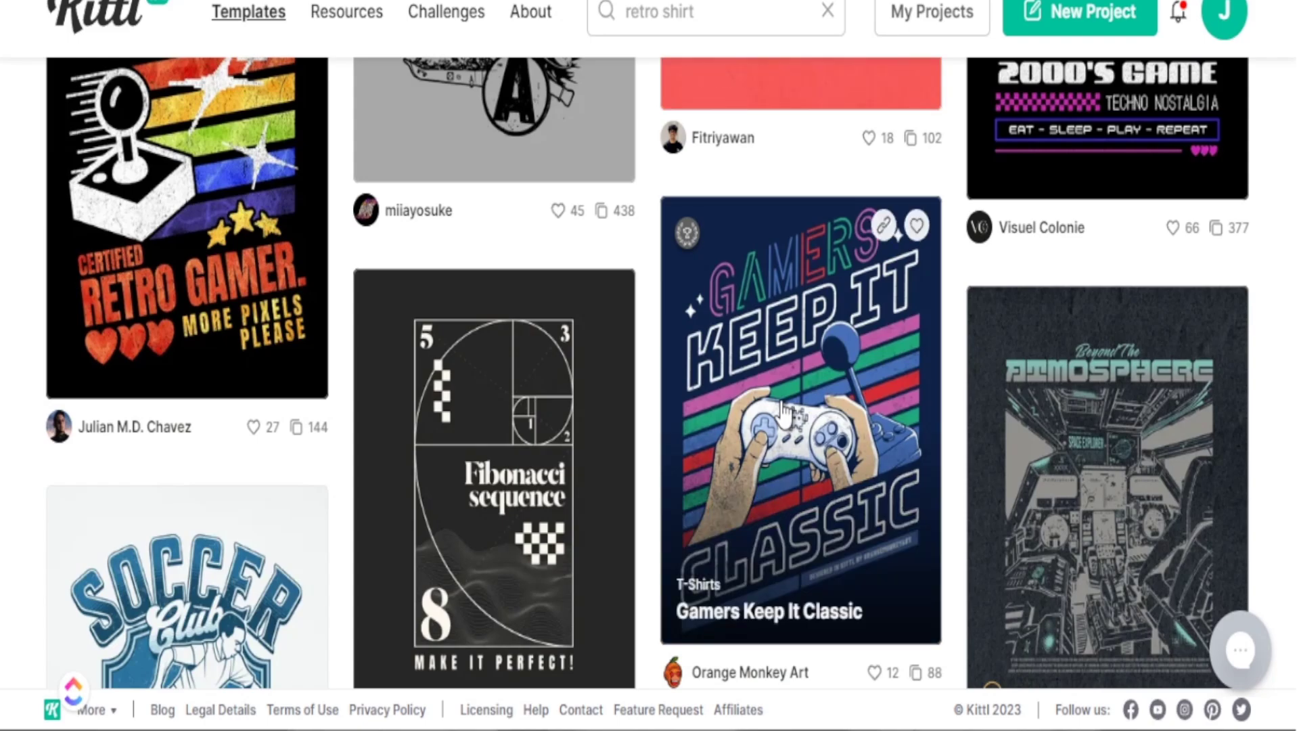
pyautogui.scroll(-5, 784, 411)
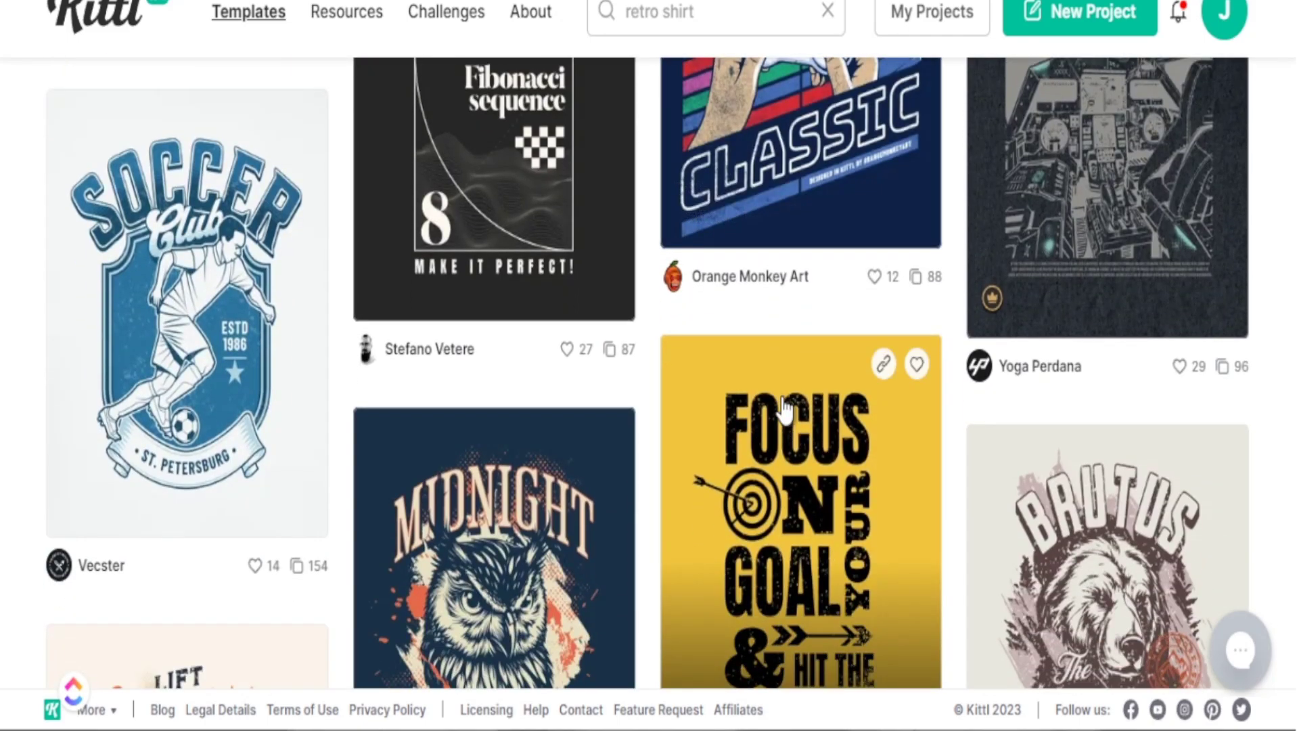
pyautogui.scroll(-3, 785, 407)
pyautogui.scroll(-3, 786, 406)
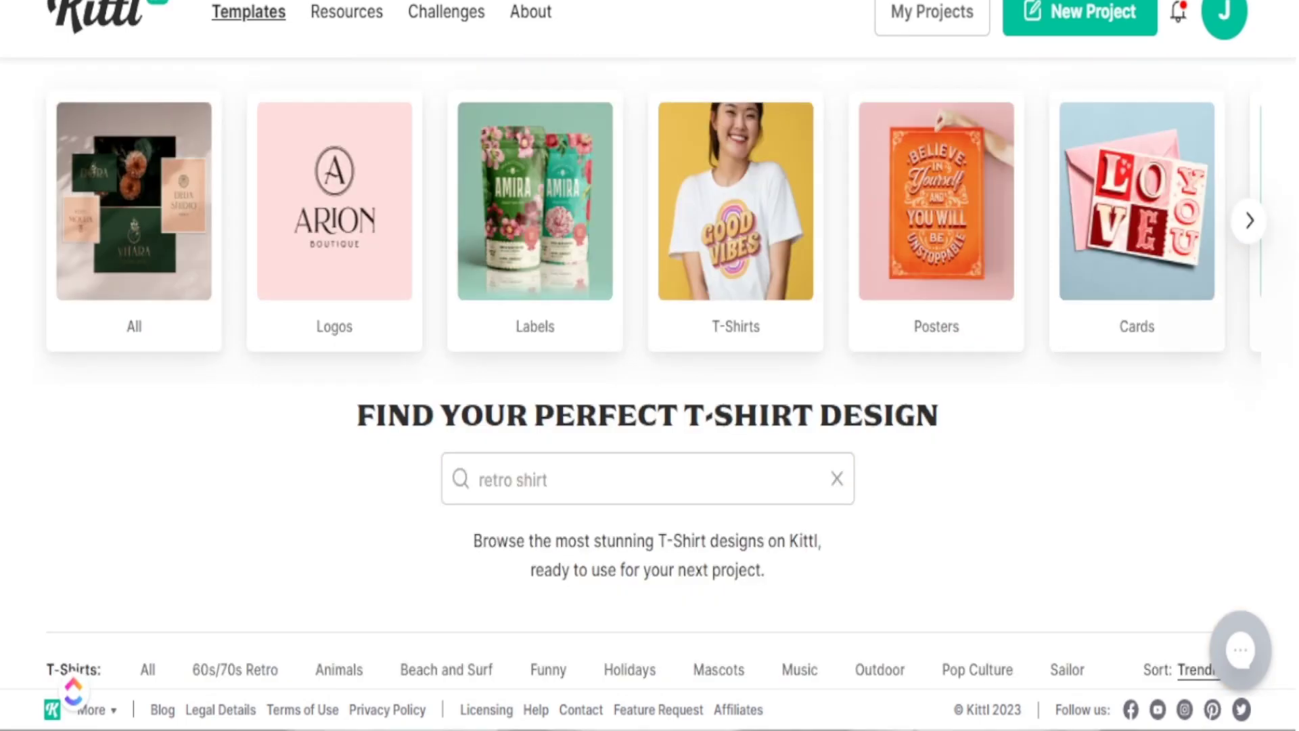
# Step: Create a new project with a custom artboard of 5000 × 5000 px
pyautogui.click(1096, 16)
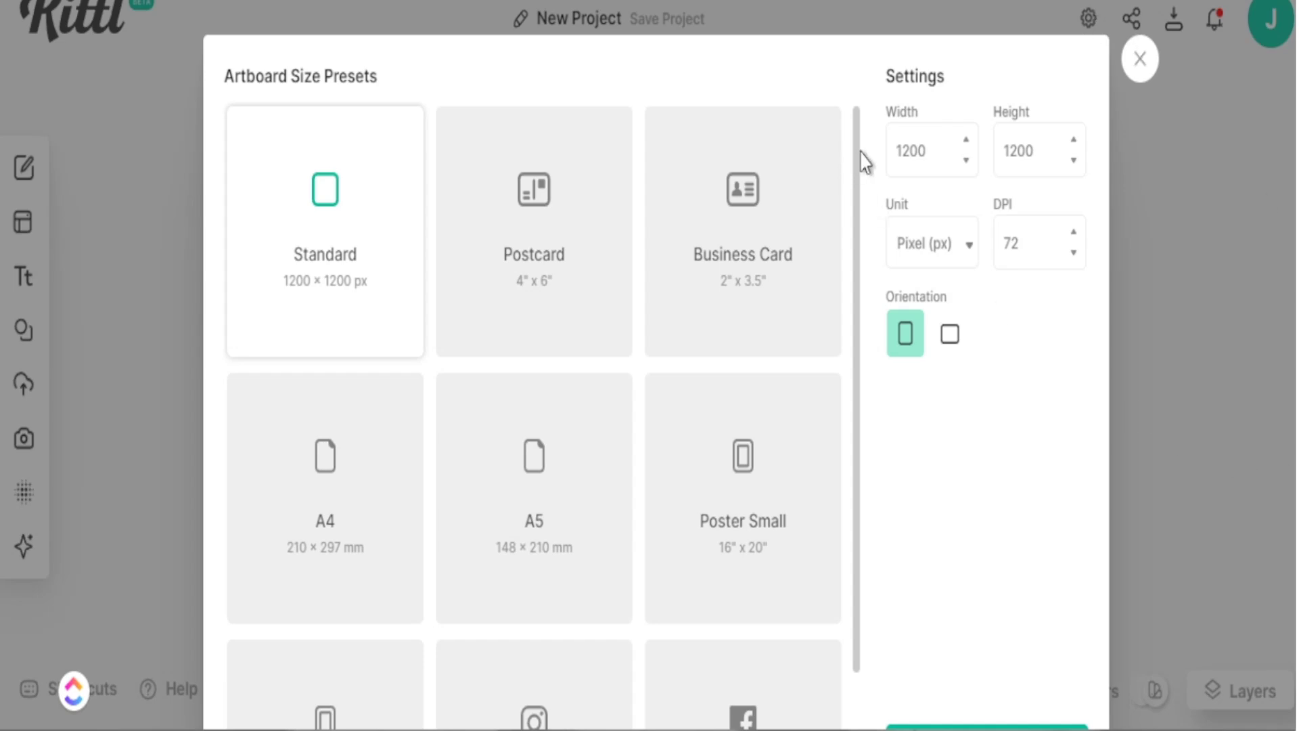
pyautogui.doubleClick(947, 146)
pyautogui.write('5000')
pyautogui.doubleClick(1032, 149)
pyautogui.write('5')
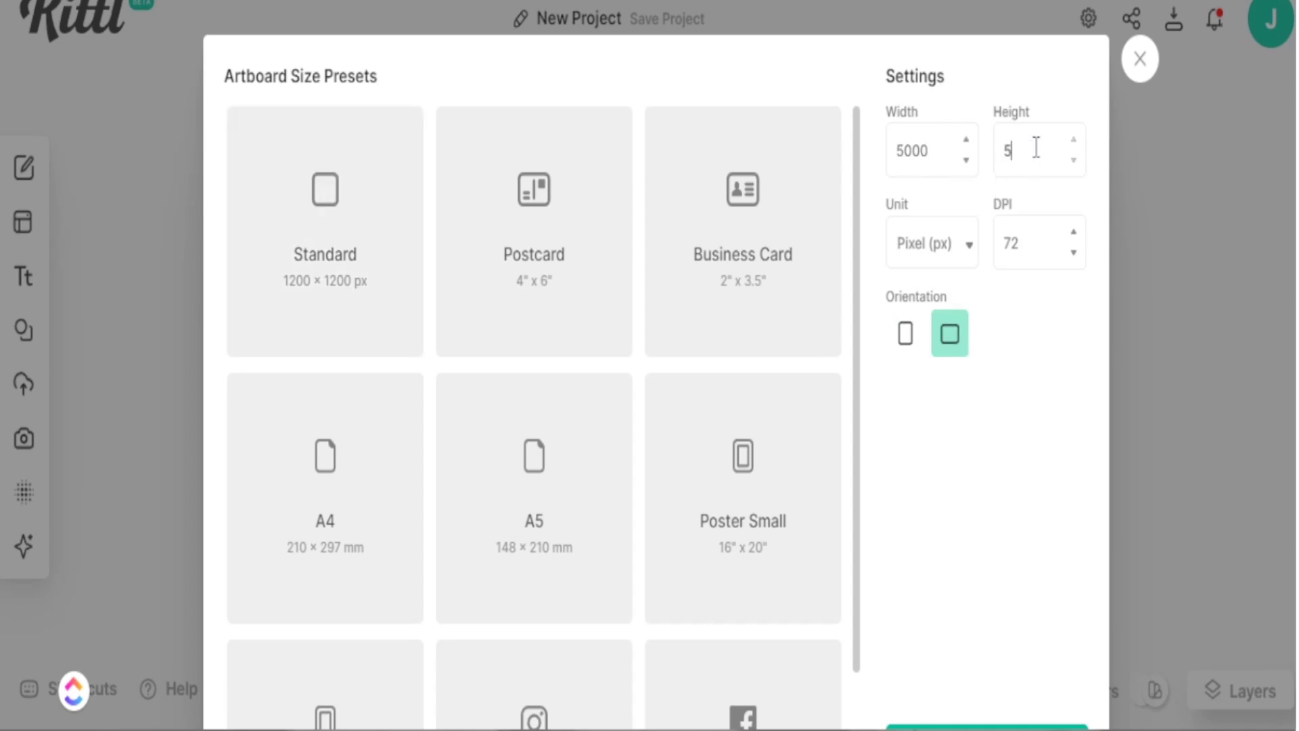
pyautogui.write('000')
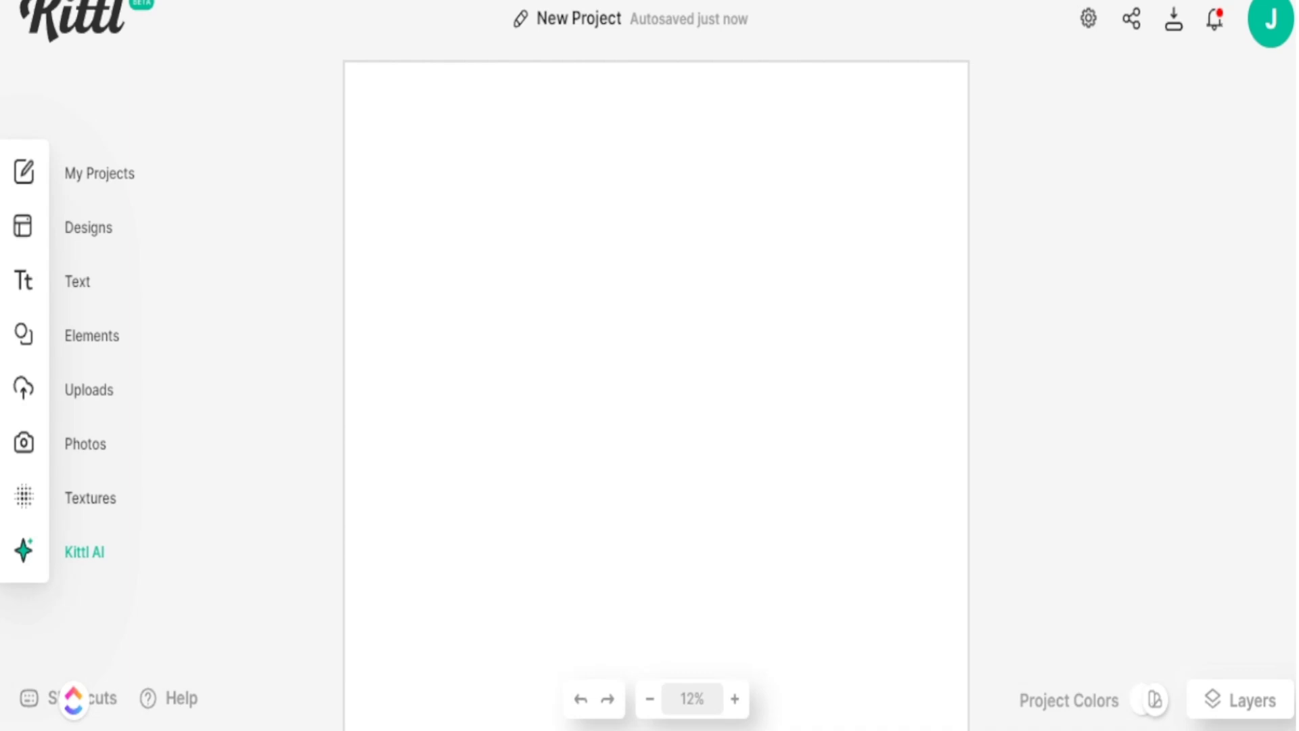
# Step: Place the uploaded retro Mama lettering image on the blank artboard
pyautogui.click(43, 565)
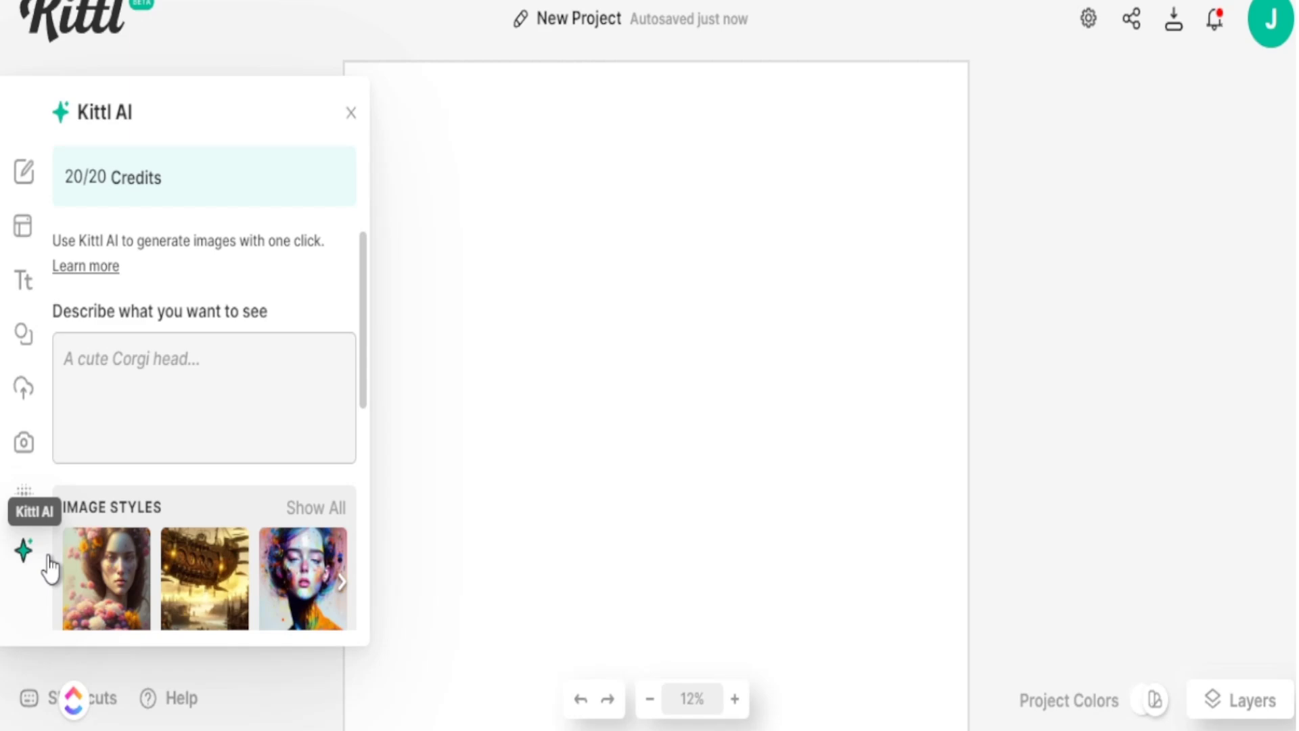
pyautogui.click(24, 389)
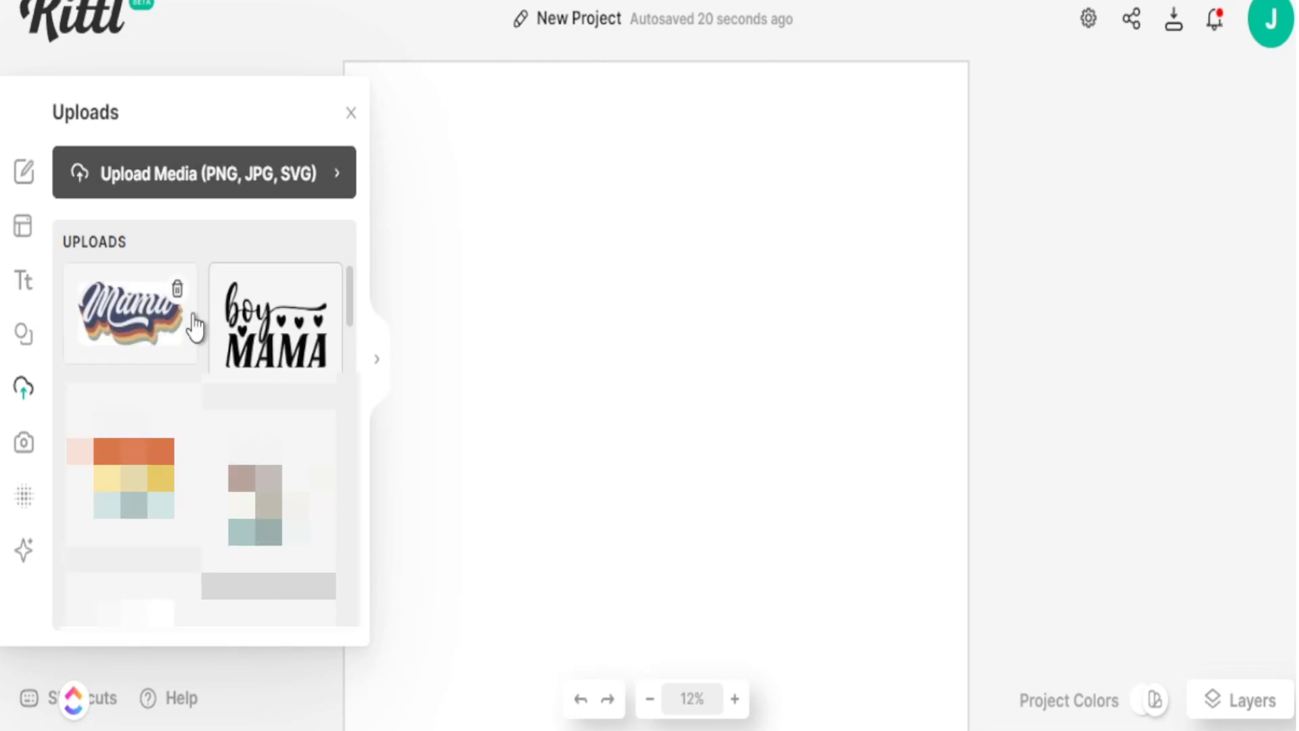
pyautogui.click(143, 330)
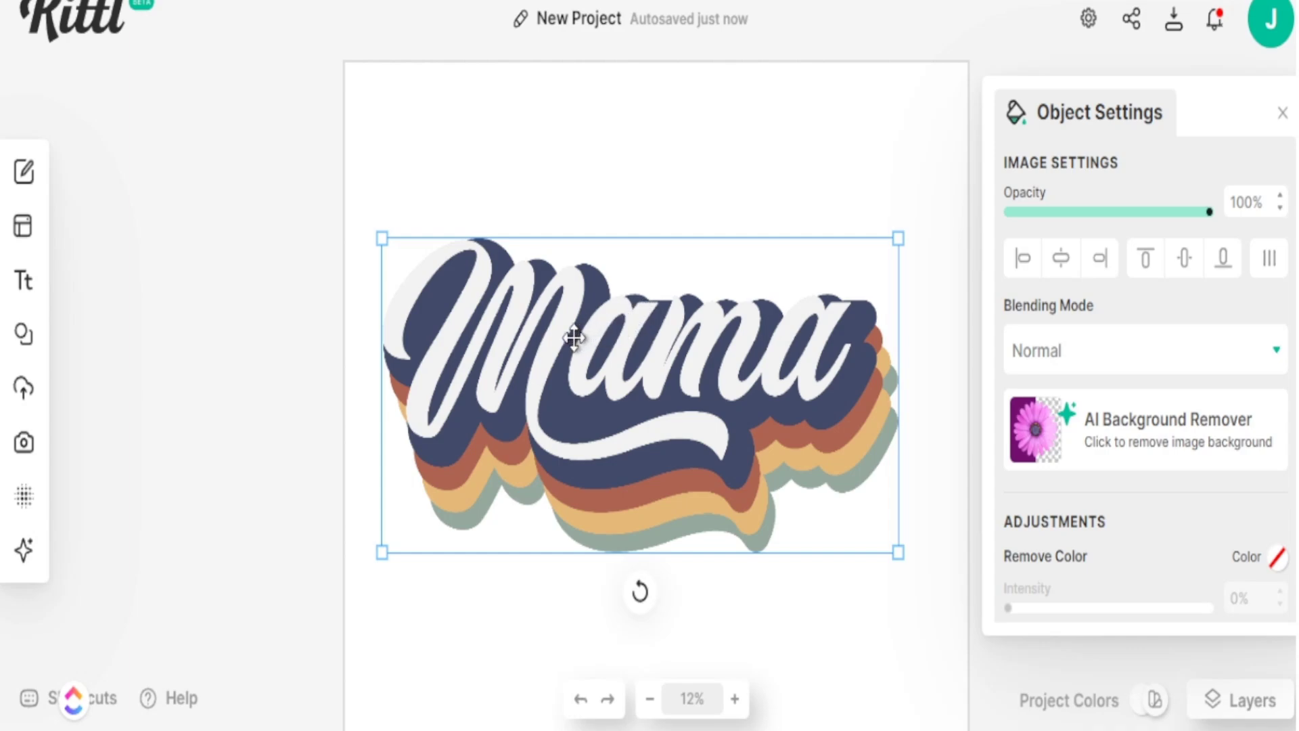
# Step: Look through the grunge, paper, pattern and grain texture collections for a distressed effect
pyautogui.moveTo(24, 515)
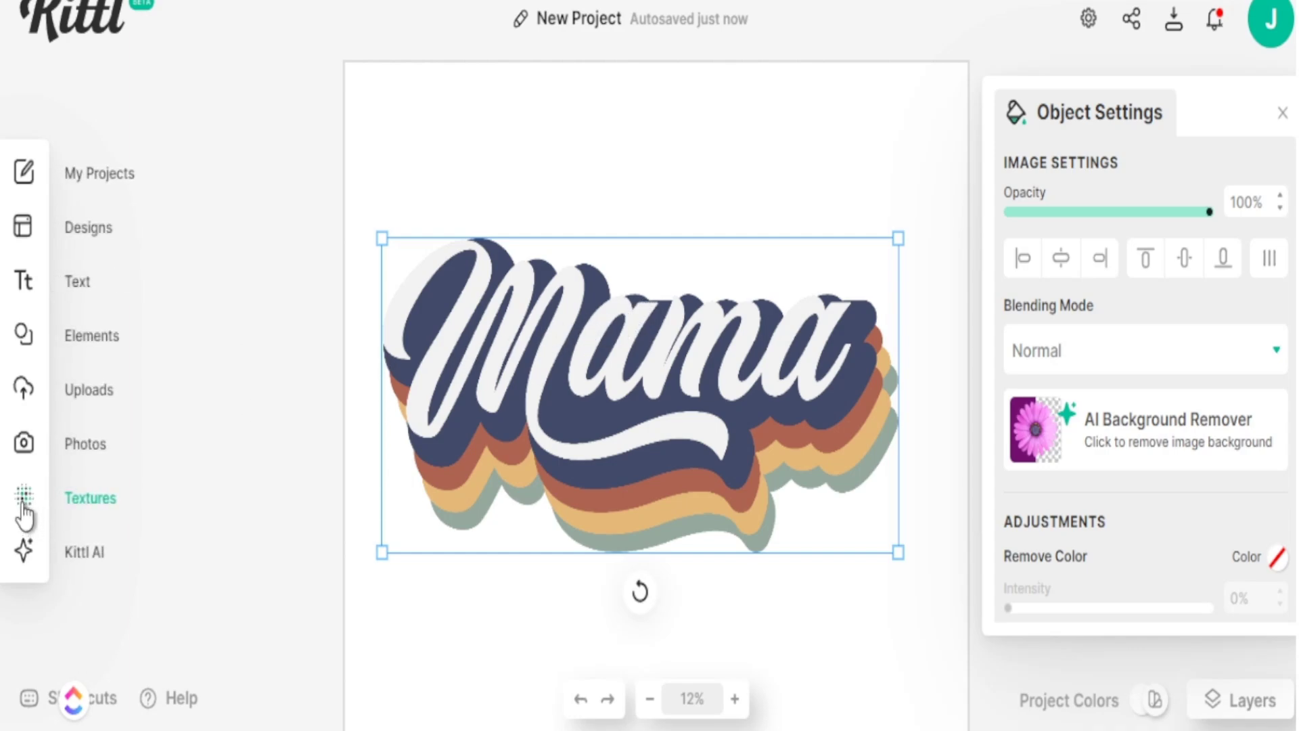
pyautogui.click(23, 514)
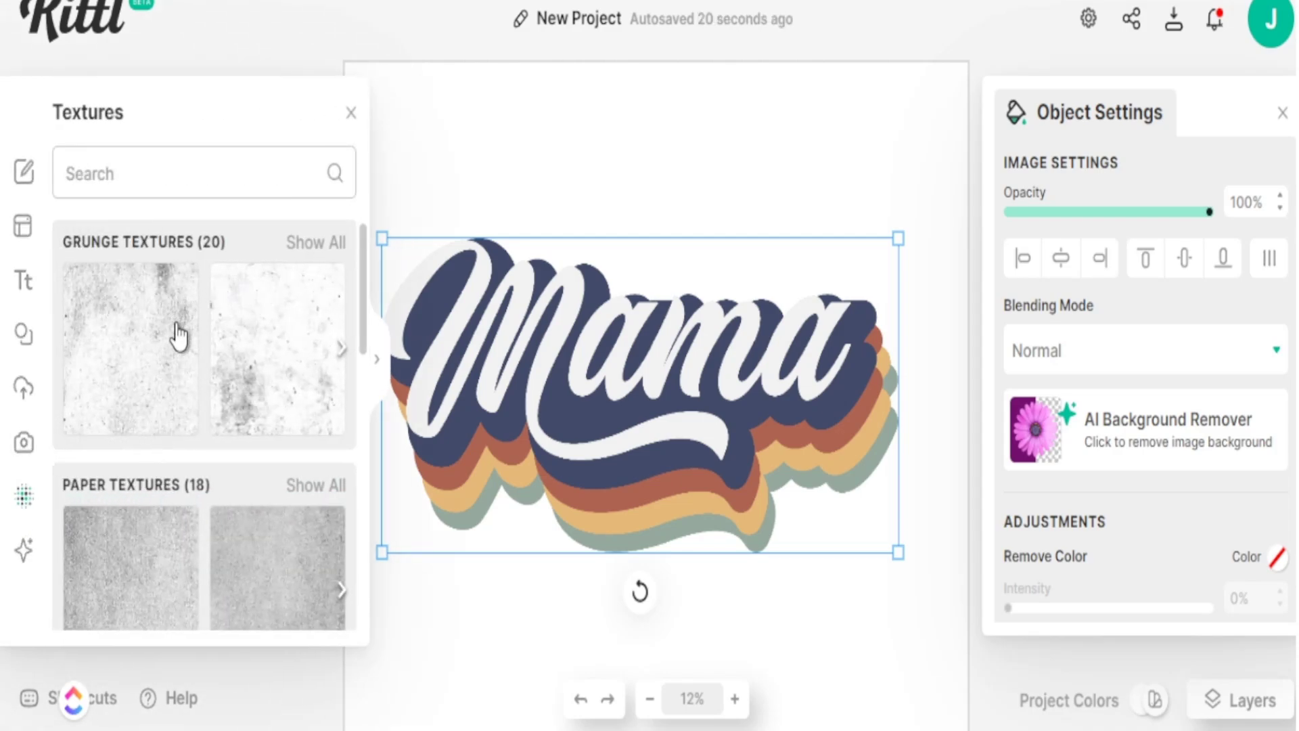
pyautogui.scroll(-2, 197, 365)
pyautogui.scroll(-3, 136, 420)
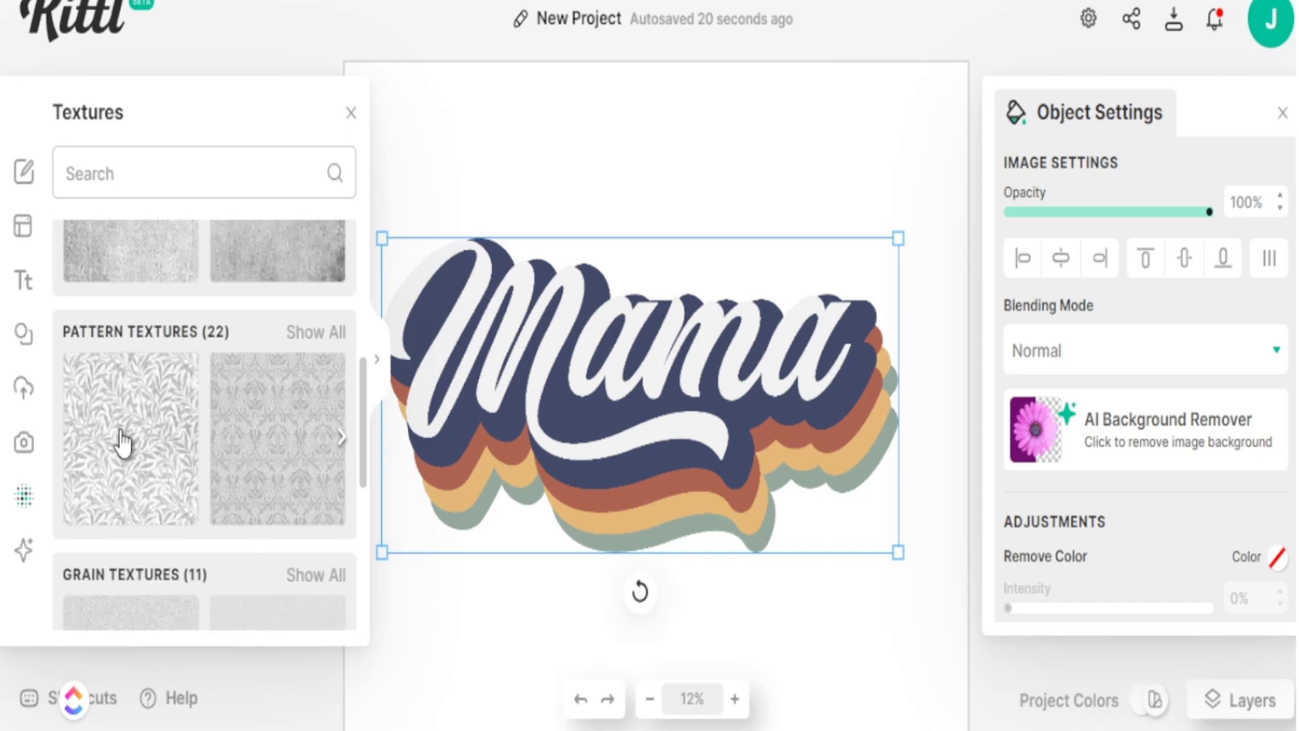
pyautogui.scroll(-2, 135, 413)
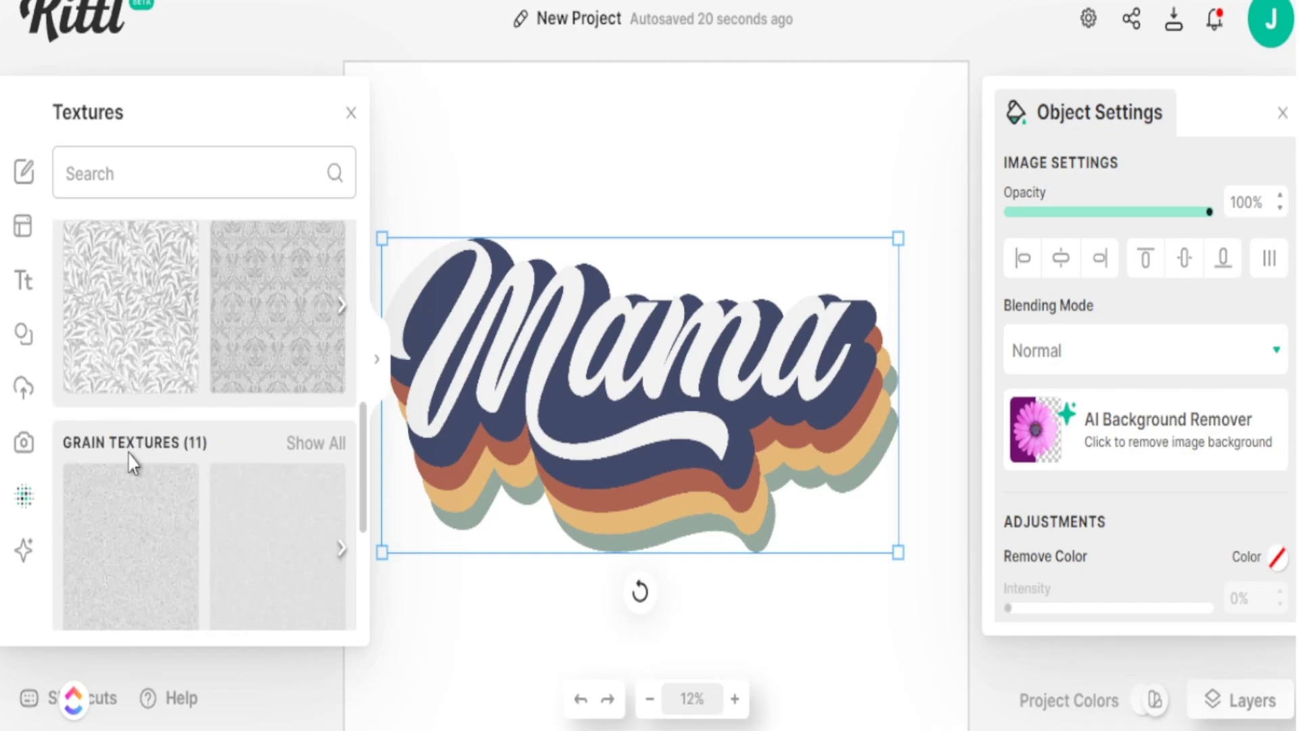
pyautogui.scroll(4, 141, 474)
pyautogui.scroll(2, 146, 476)
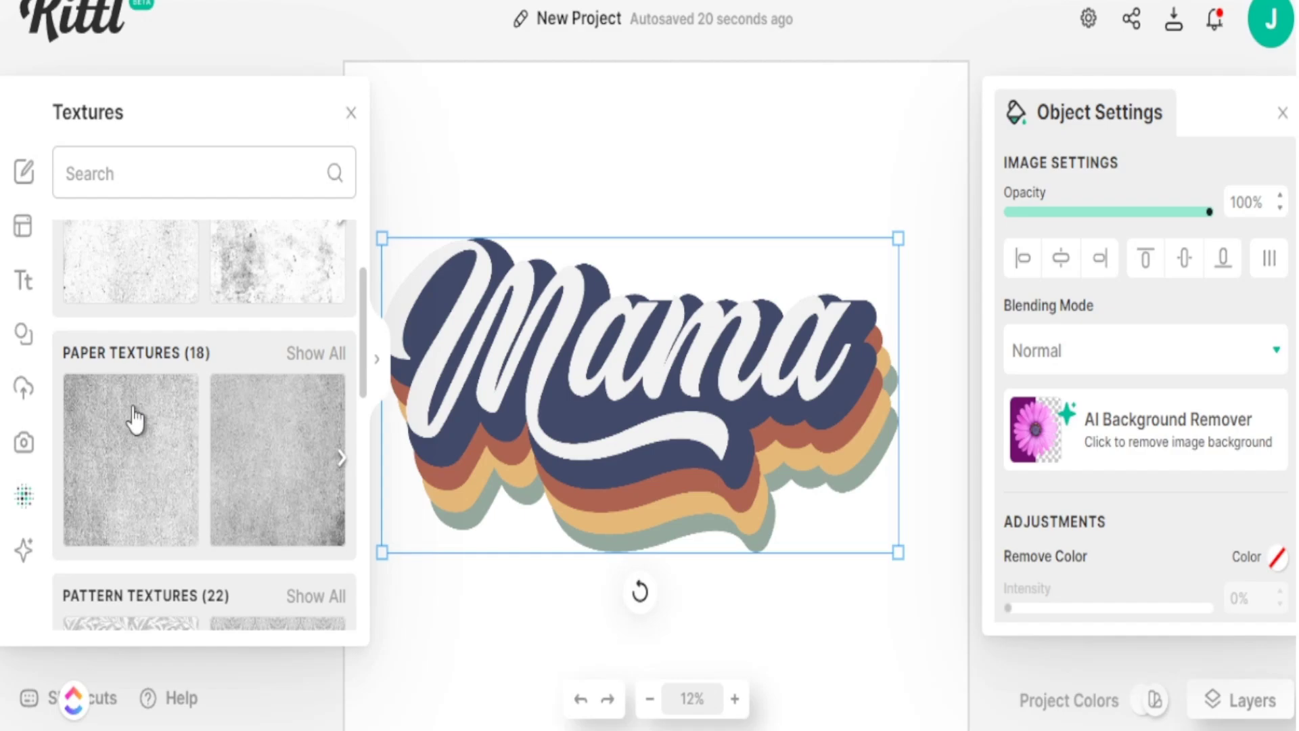
pyautogui.scroll(2, 139, 423)
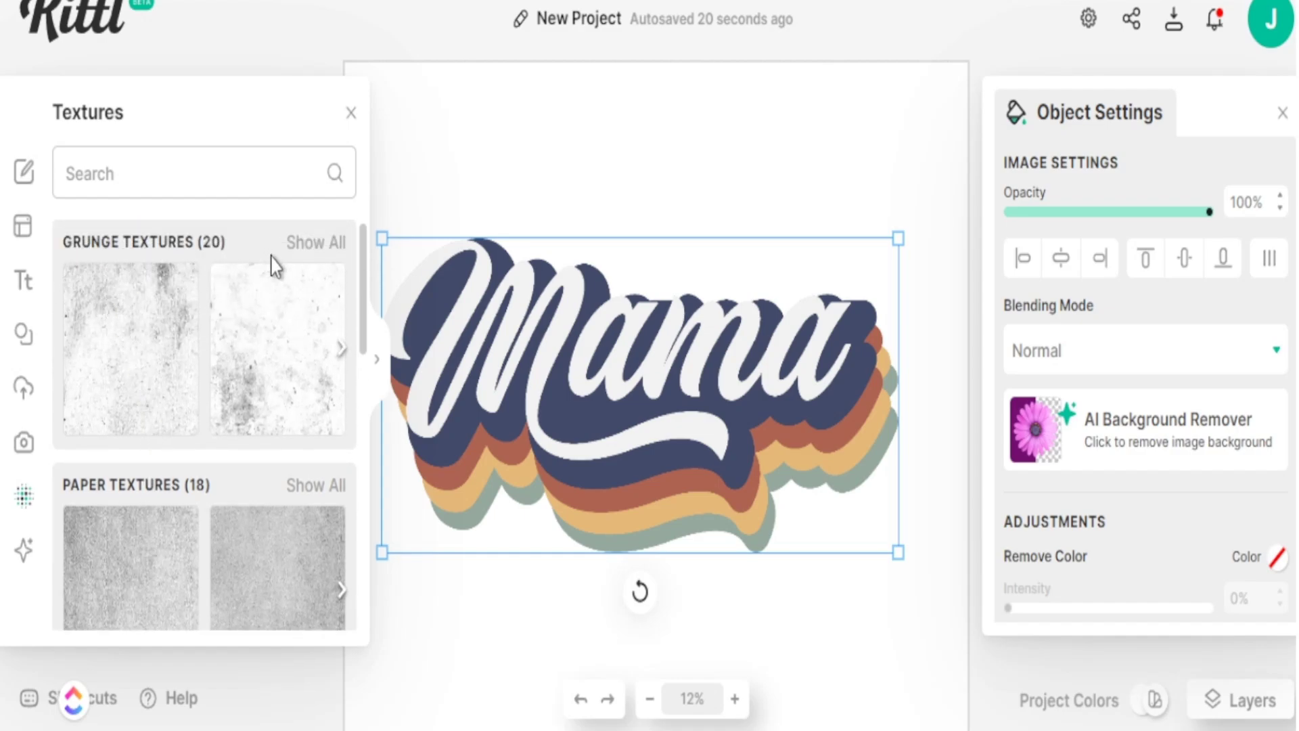
# Step: Browse the full grunge texture collection and apply its first speckled texture over the Mama design
pyautogui.click(315, 250)
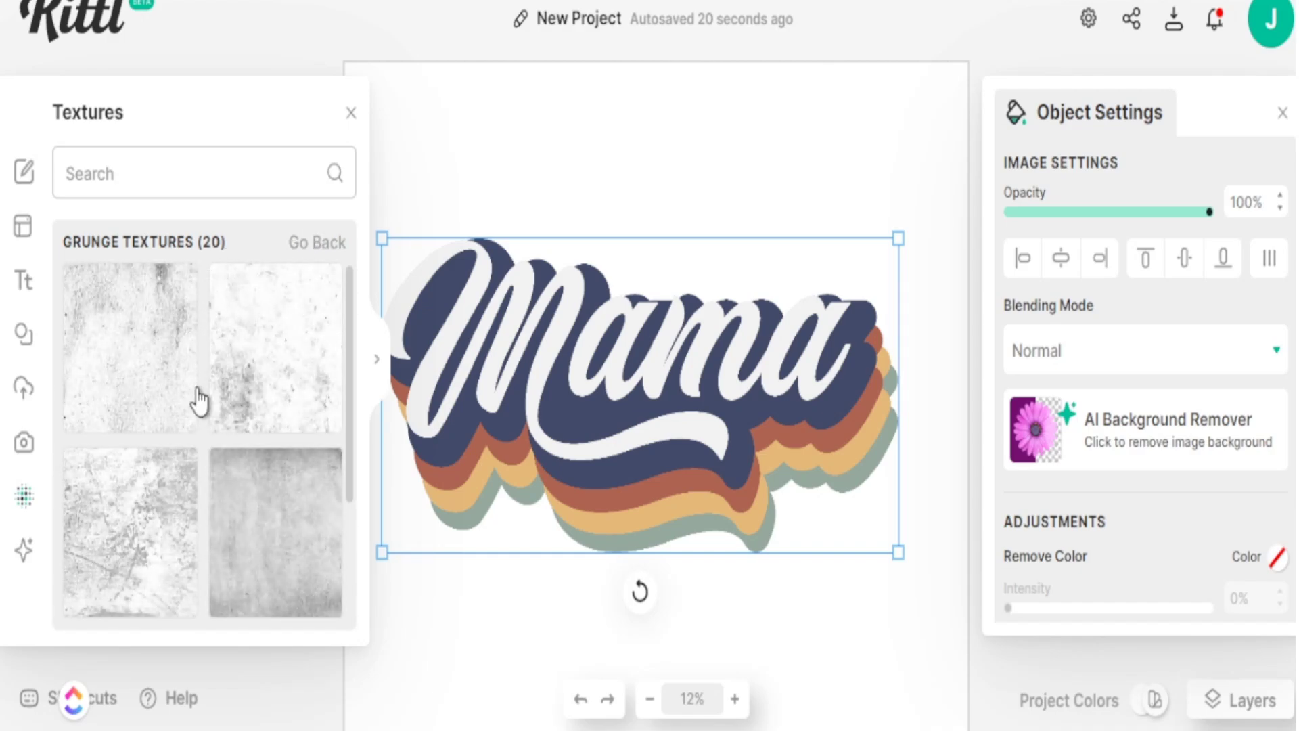
pyautogui.scroll(-2, 189, 413)
pyautogui.scroll(-5, 179, 435)
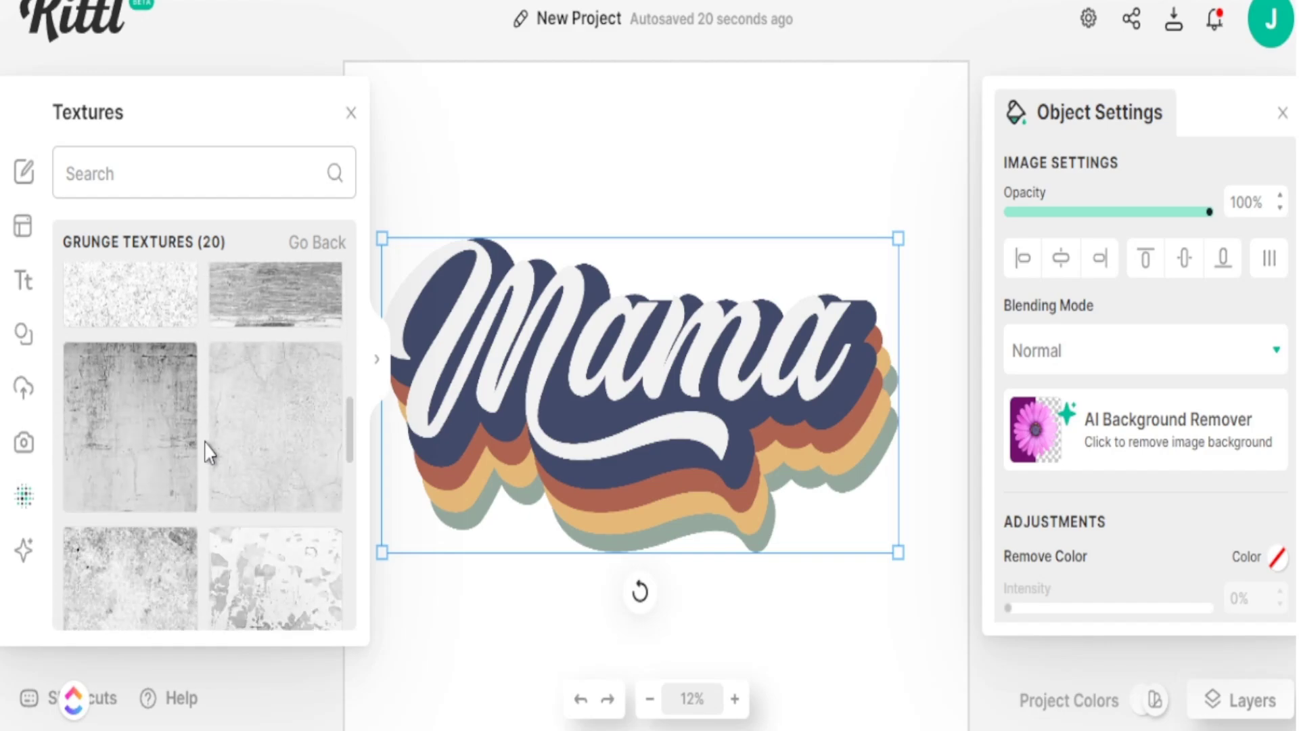
pyautogui.scroll(5, 217, 463)
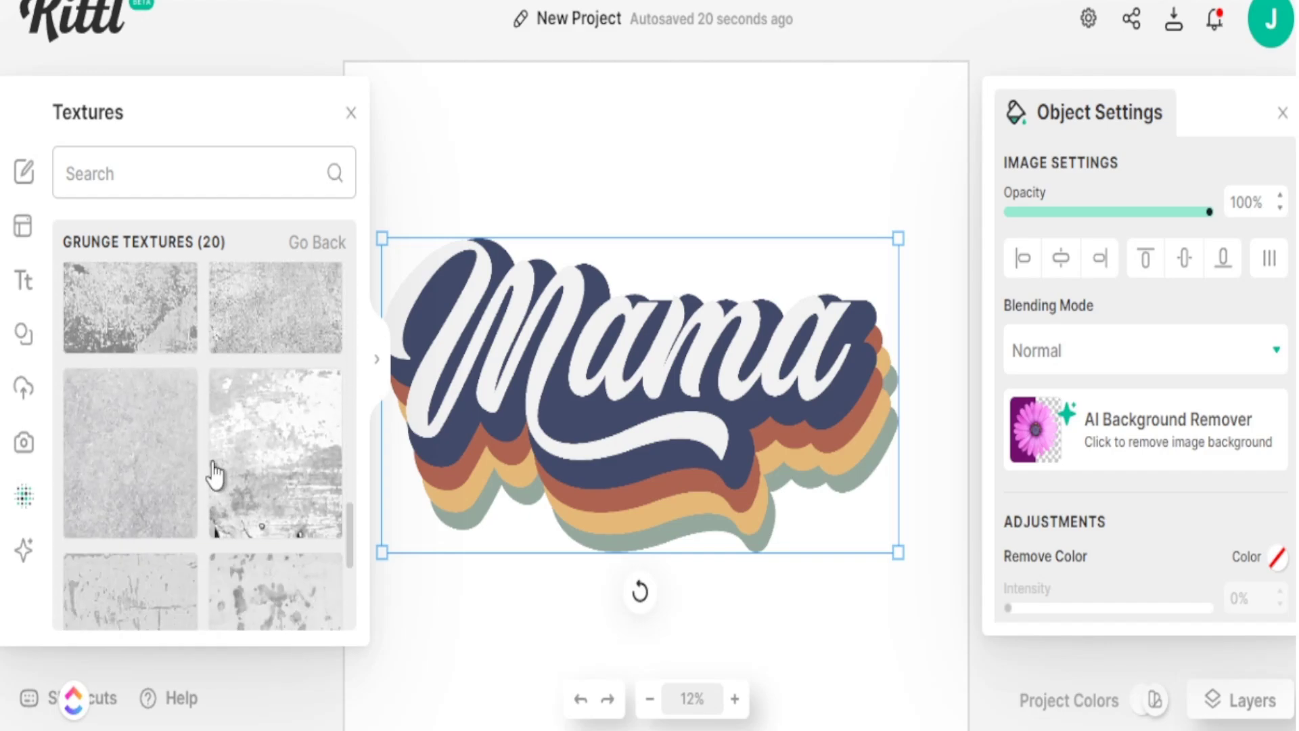
pyautogui.click(124, 382)
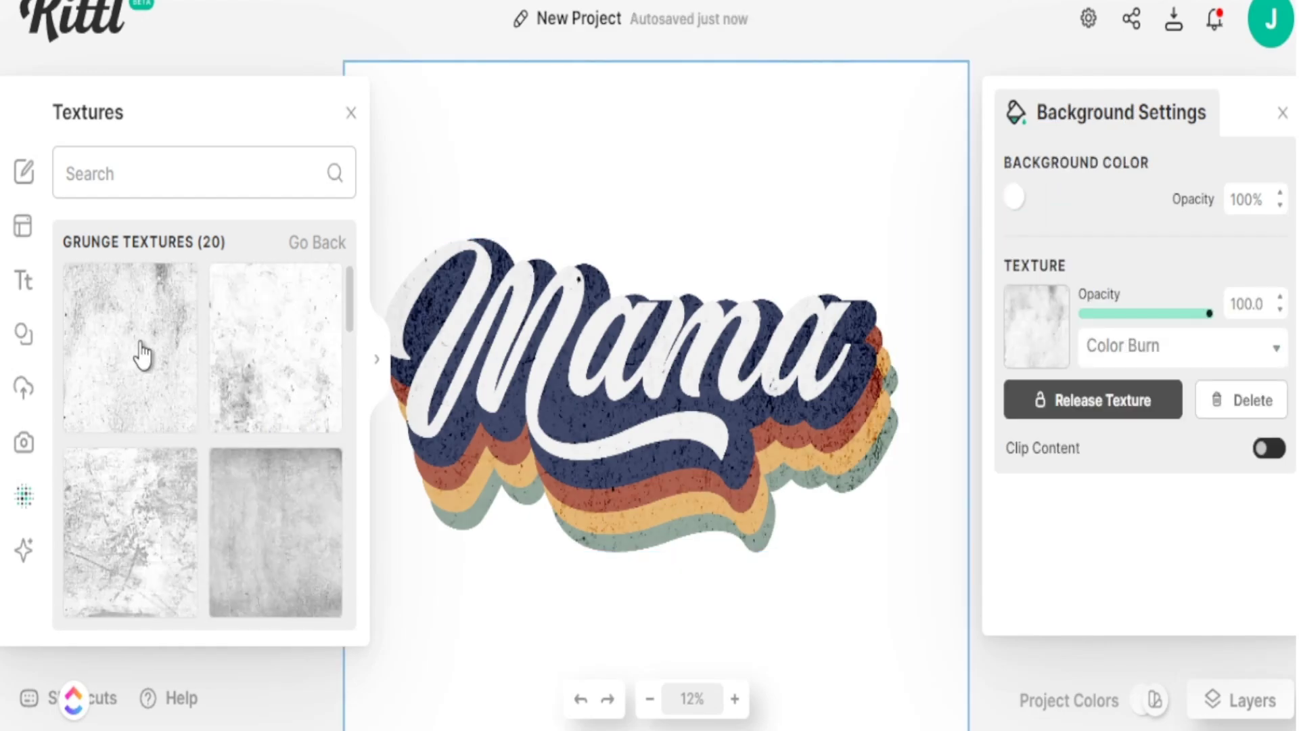
pyautogui.click(351, 115)
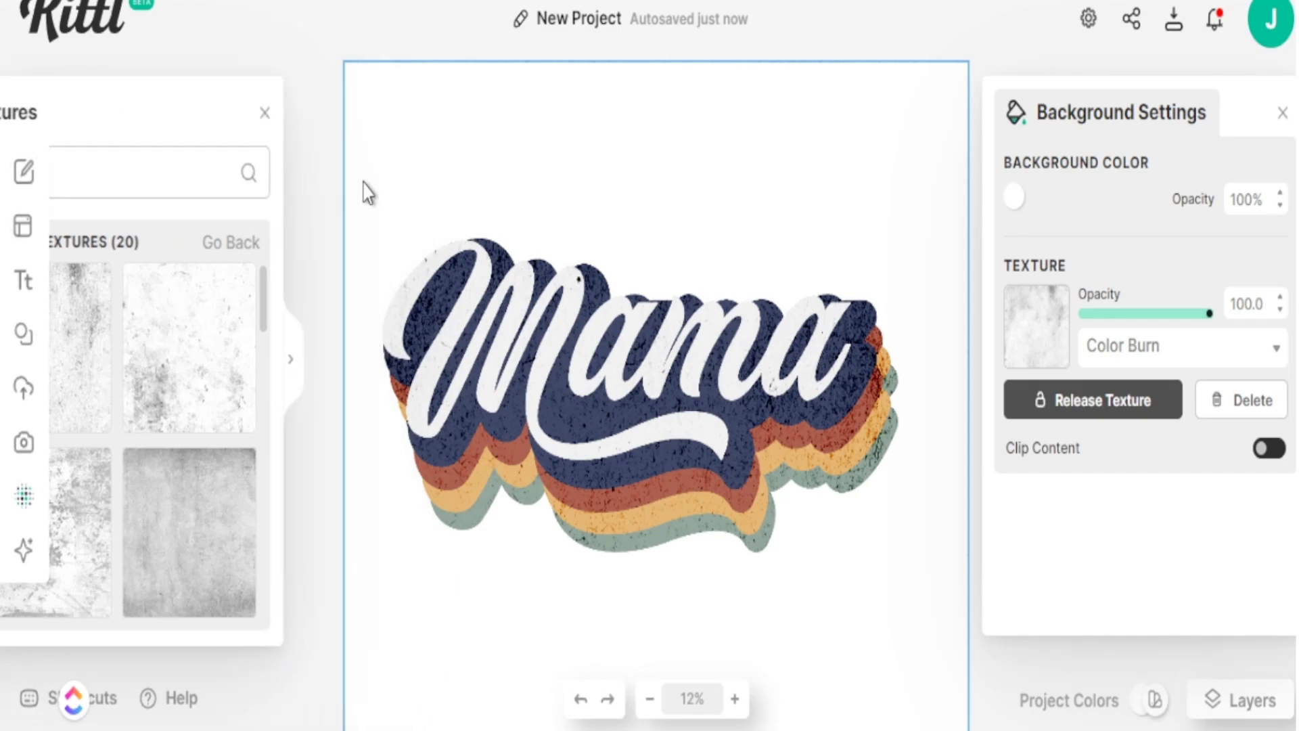
# Step: Examine the distressed grunge details across the Mama lettering up close and at full design size
pyautogui.scroll(5, 619, 444)
pyautogui.scroll(-5, 628, 455)
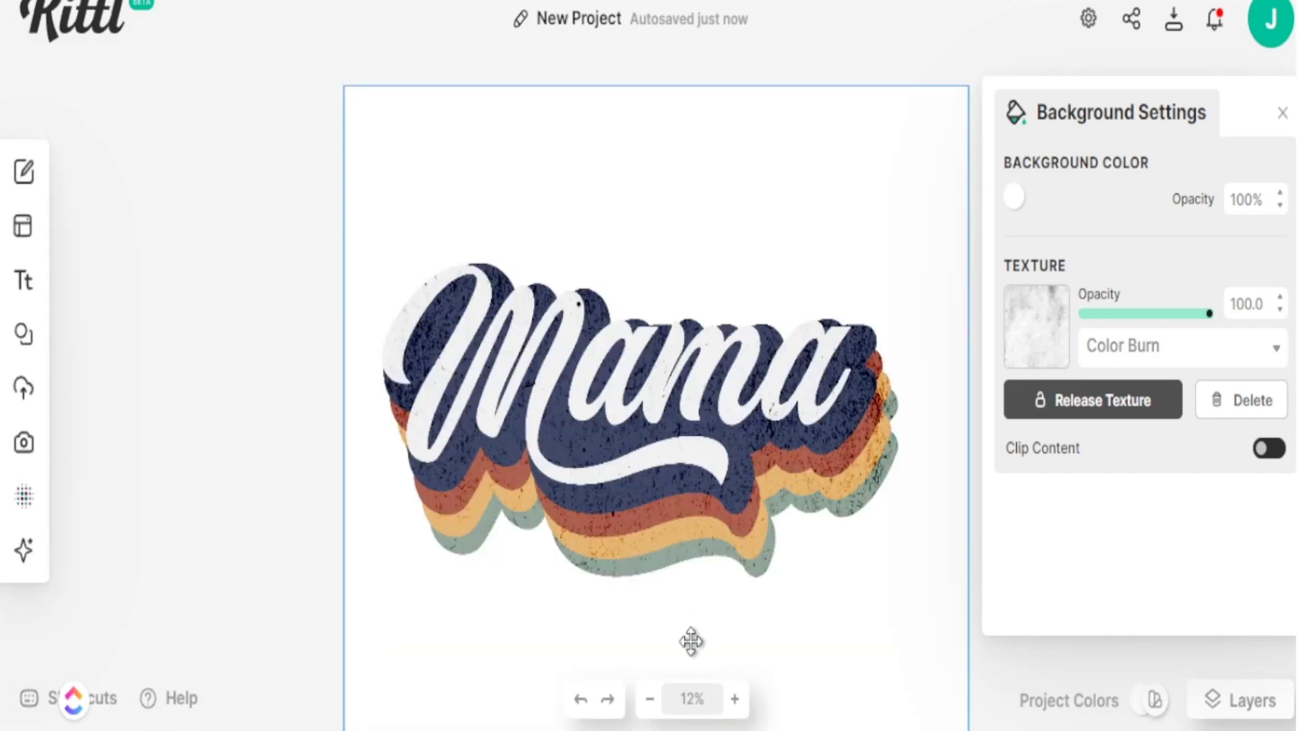
pyautogui.click(735, 699)
pyautogui.click(735, 700)
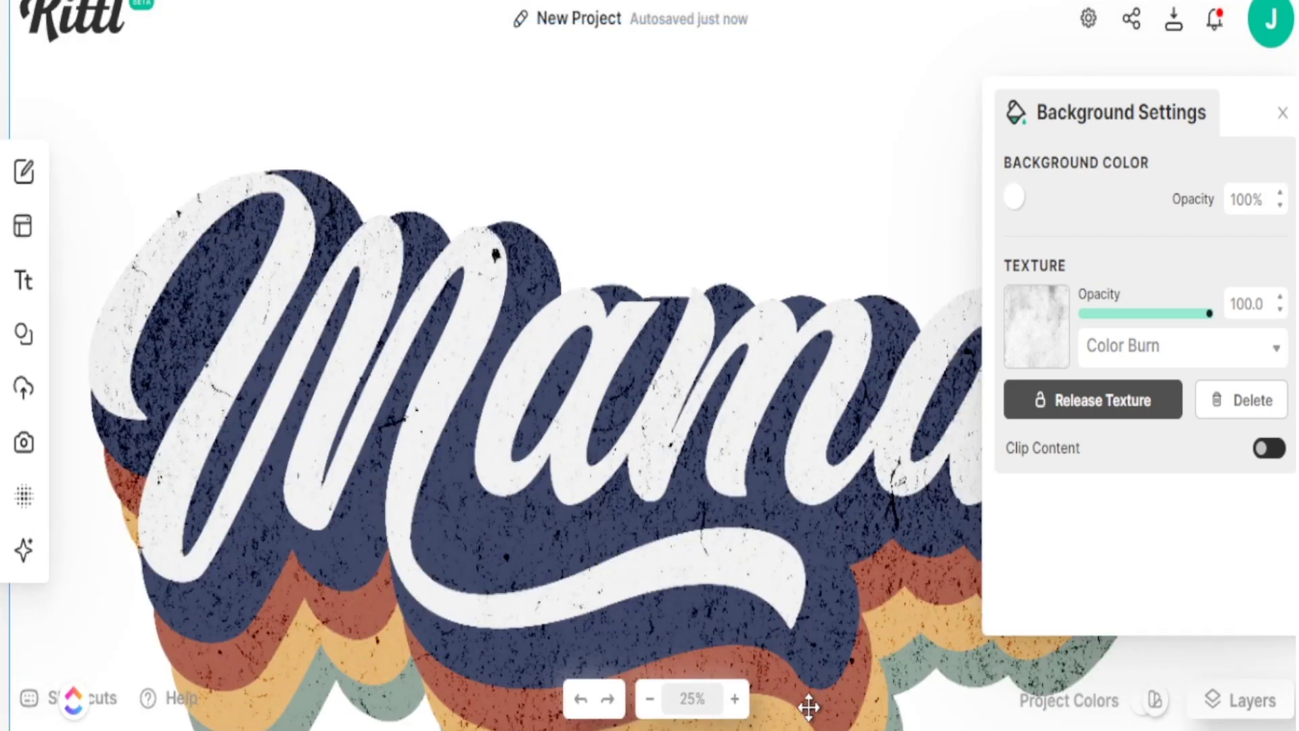
pyautogui.click(736, 699)
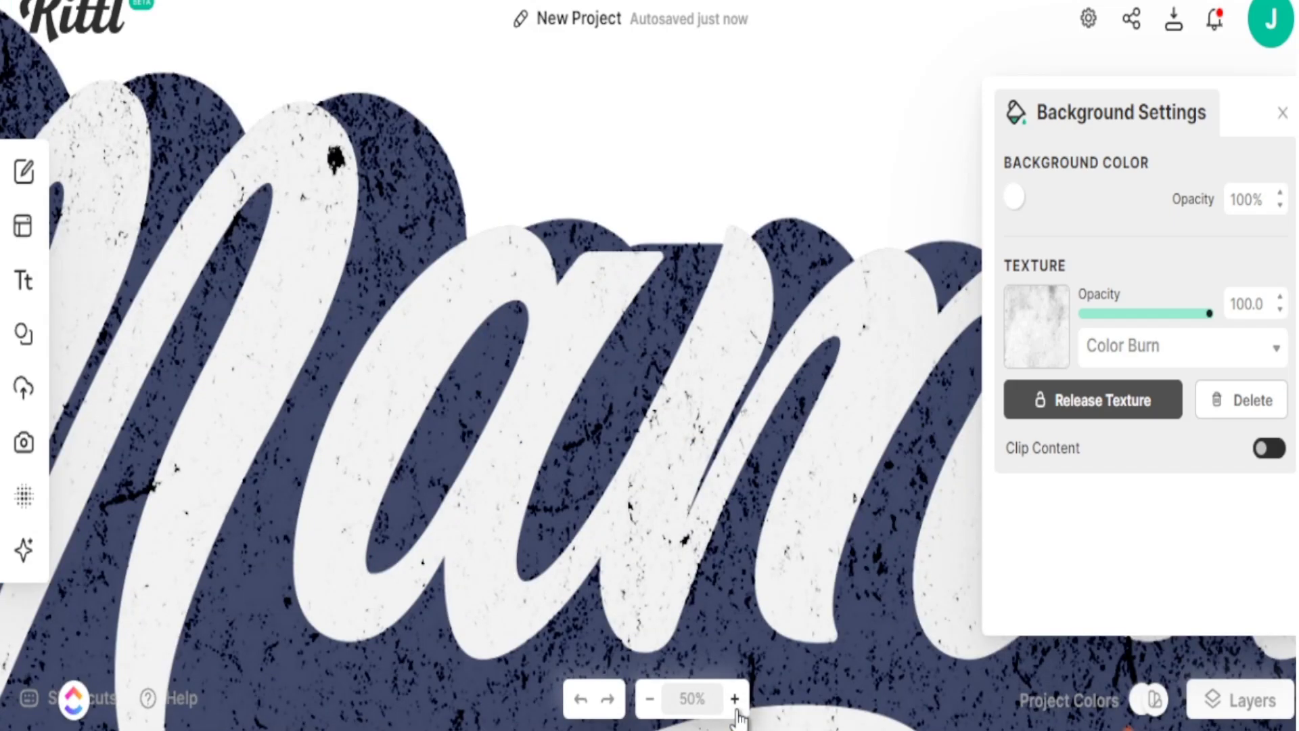
pyautogui.click(650, 702)
pyautogui.click(650, 703)
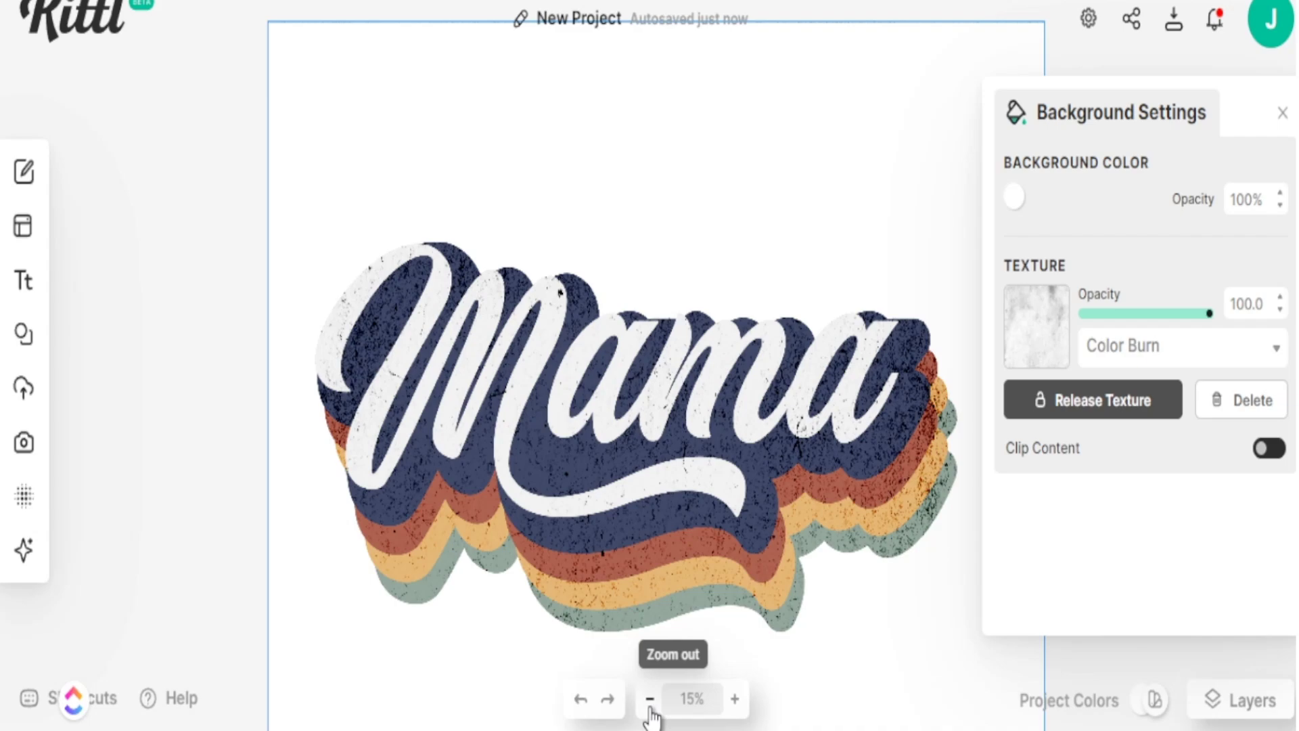
pyautogui.click(651, 701)
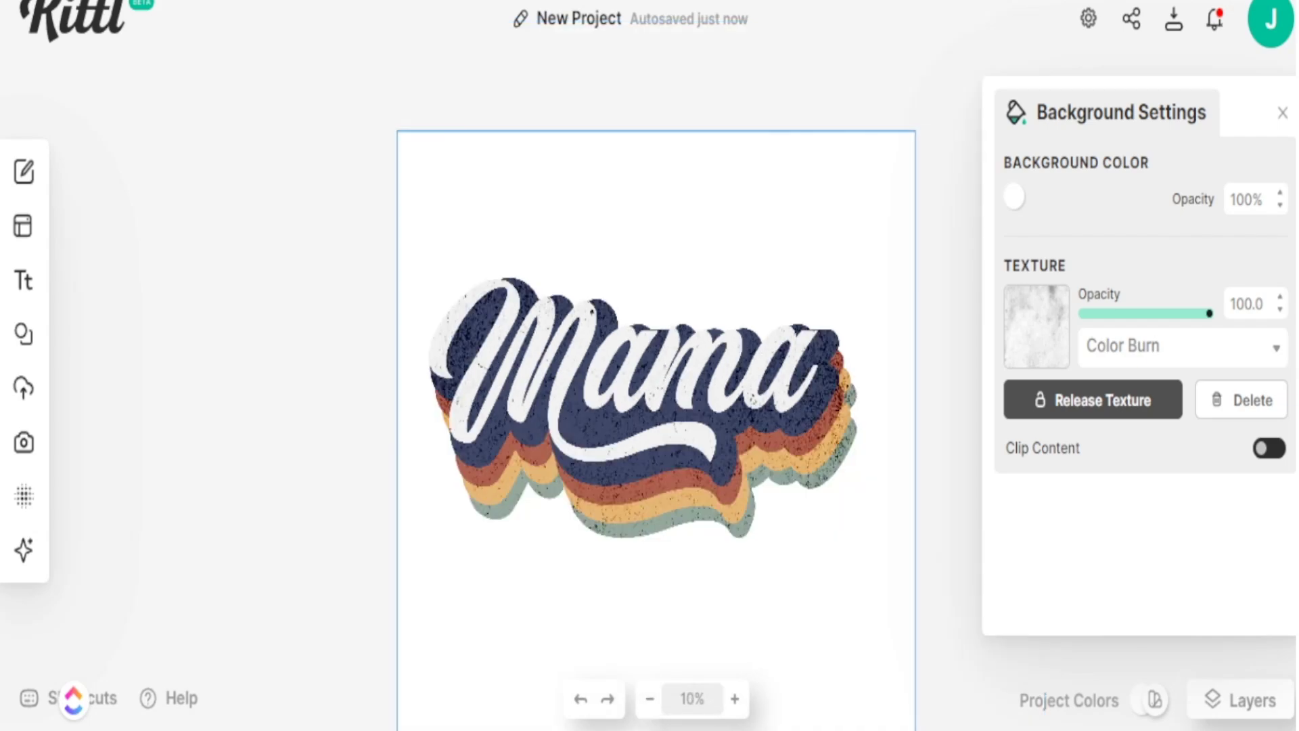
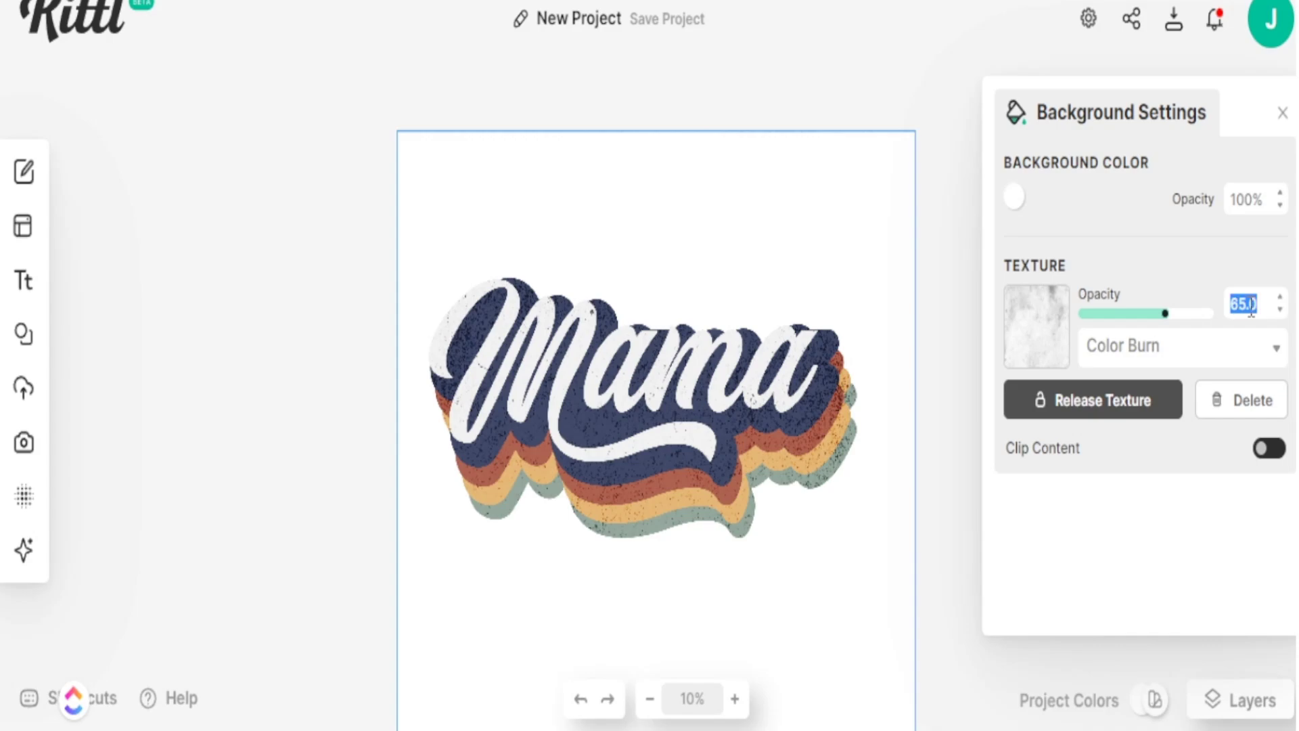
# Step: Set the background texture's opacity to 75 and switch content clipping on and off to compare
pyautogui.write('75')
pyautogui.press('Return')
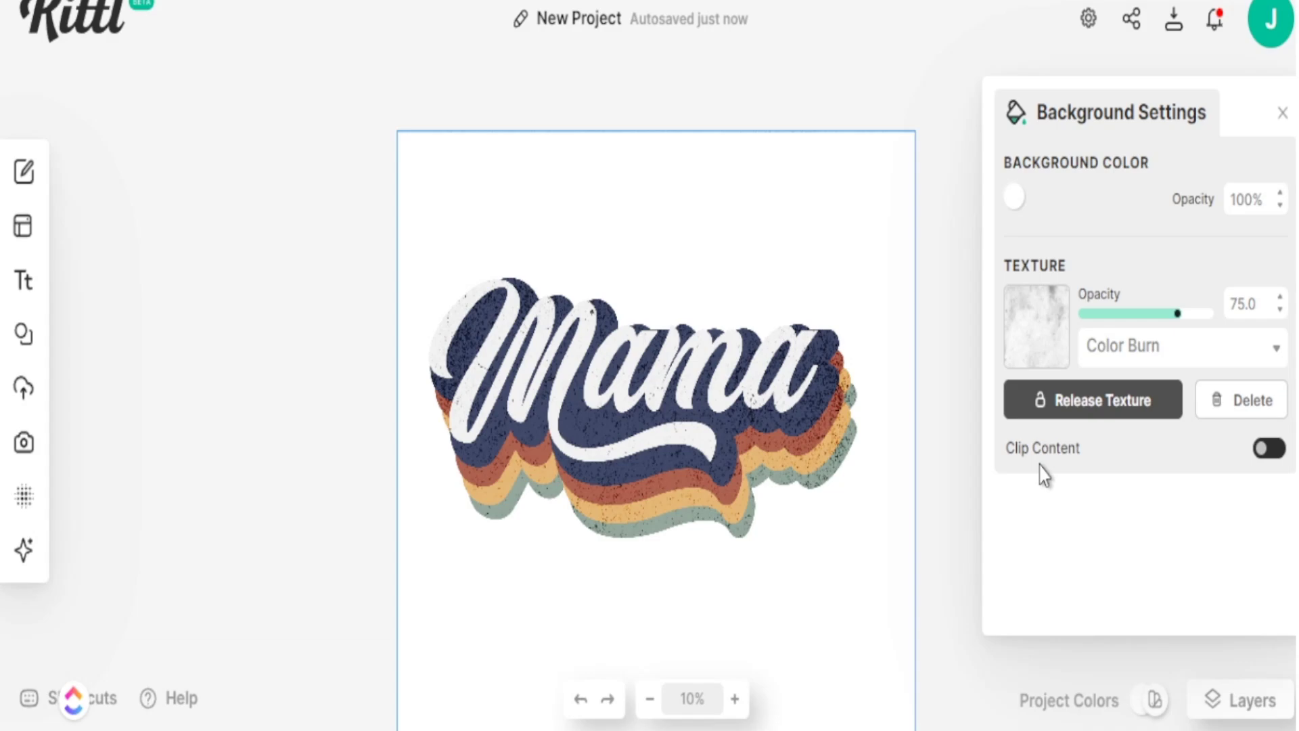
pyautogui.click(1271, 452)
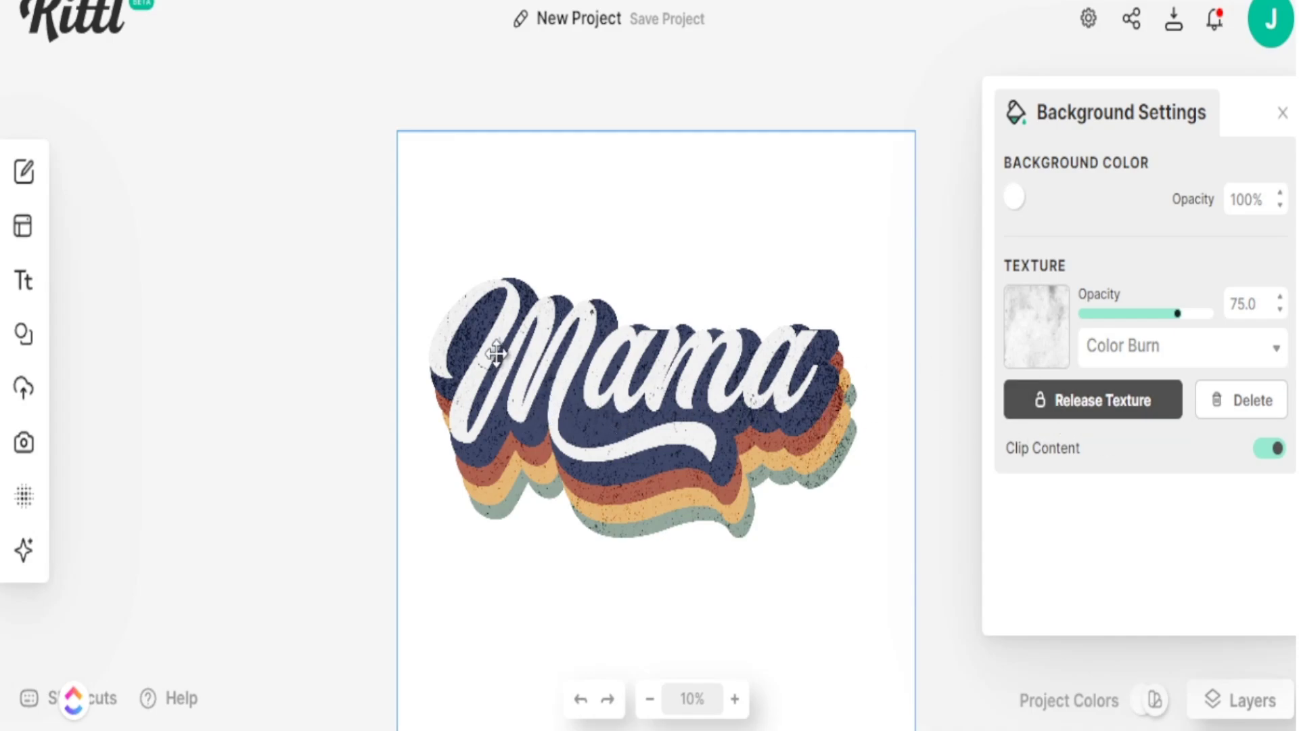
pyautogui.click(1272, 449)
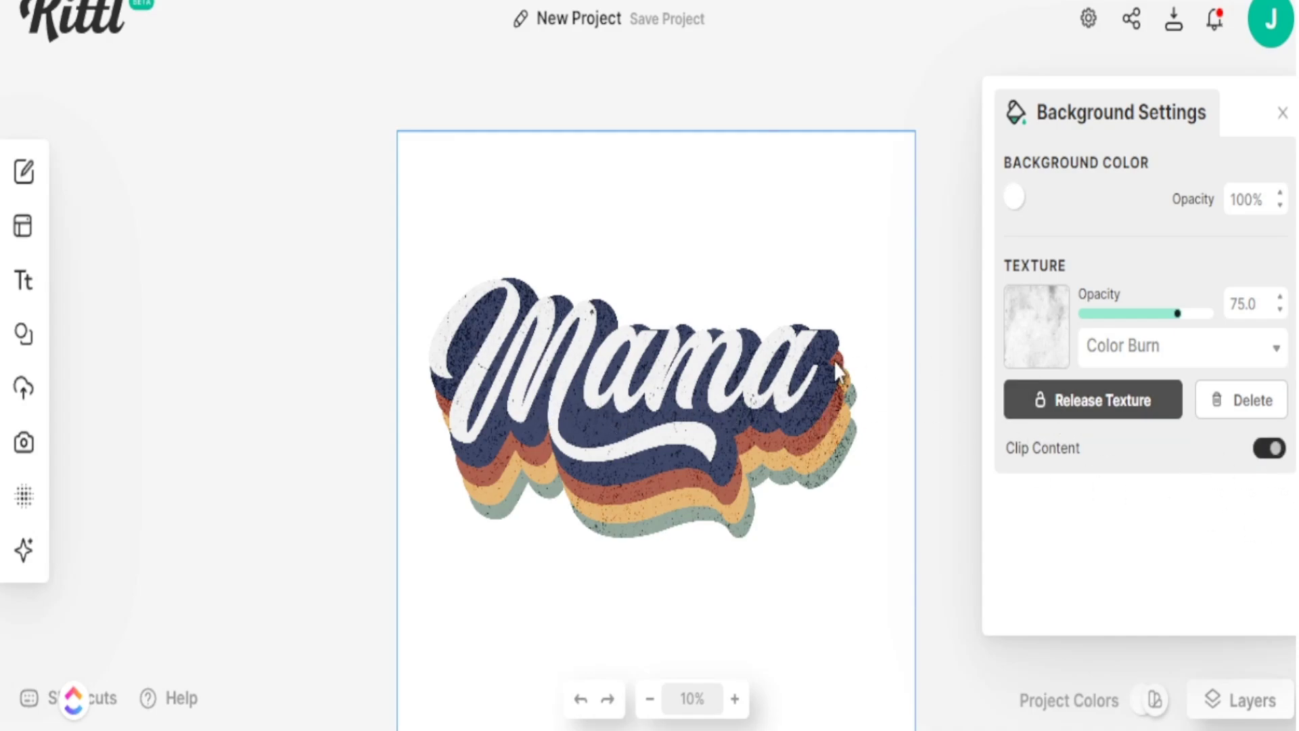
# Step: Fill the artboard background with bright red and clip the texture to the Mama artwork, checking the clipped result
pyautogui.click(1016, 199)
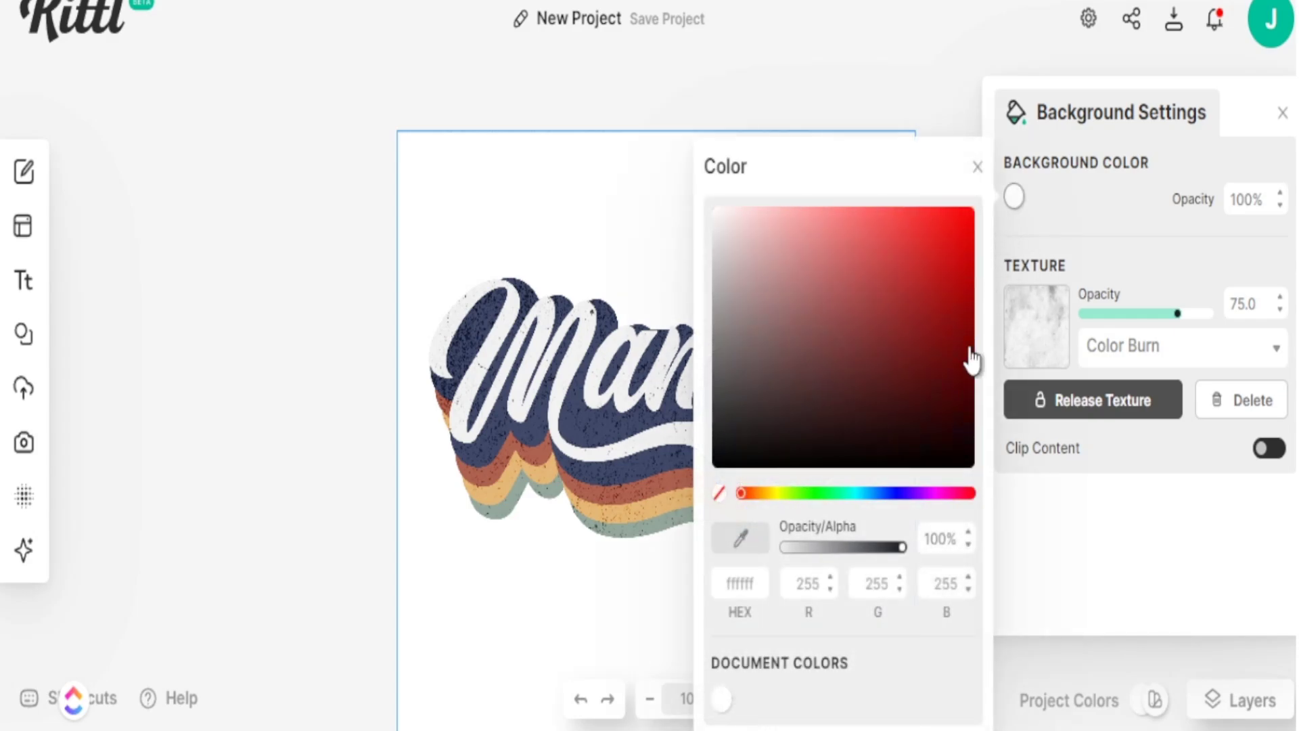
pyautogui.click(945, 255)
pyautogui.click(1073, 546)
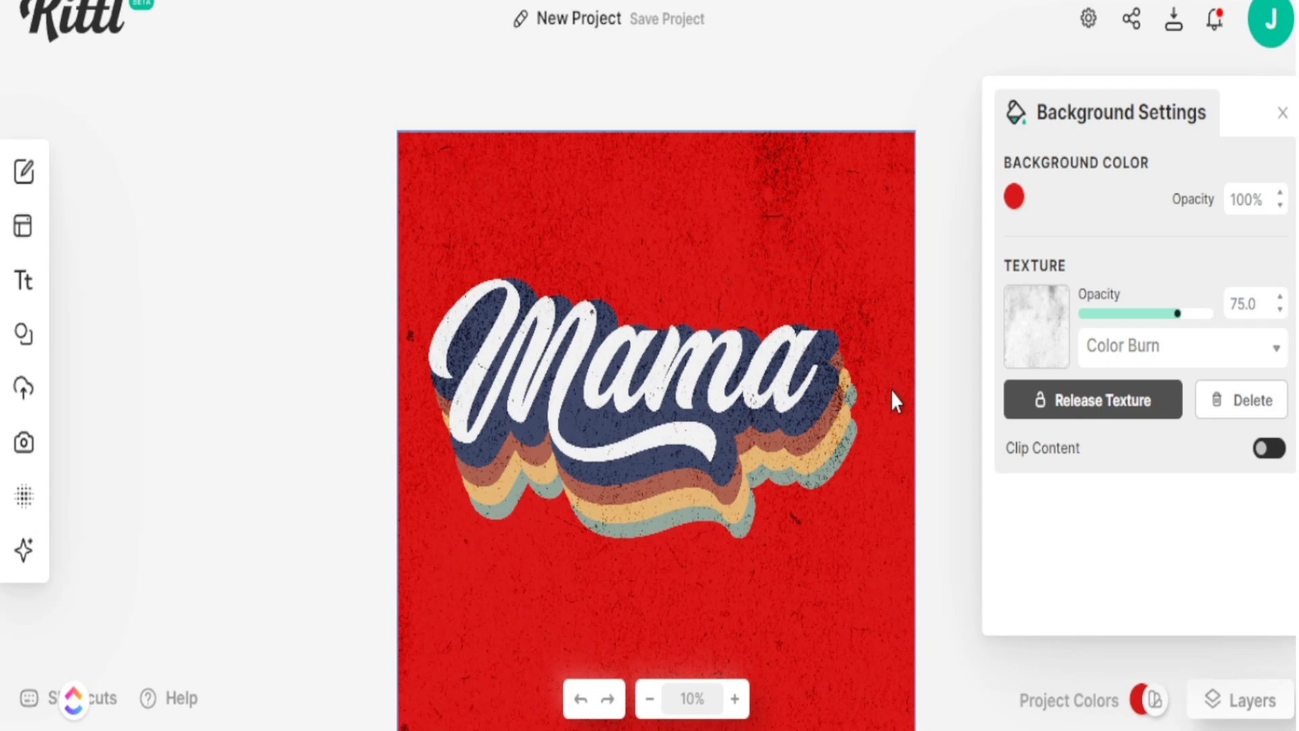
pyautogui.click(1271, 450)
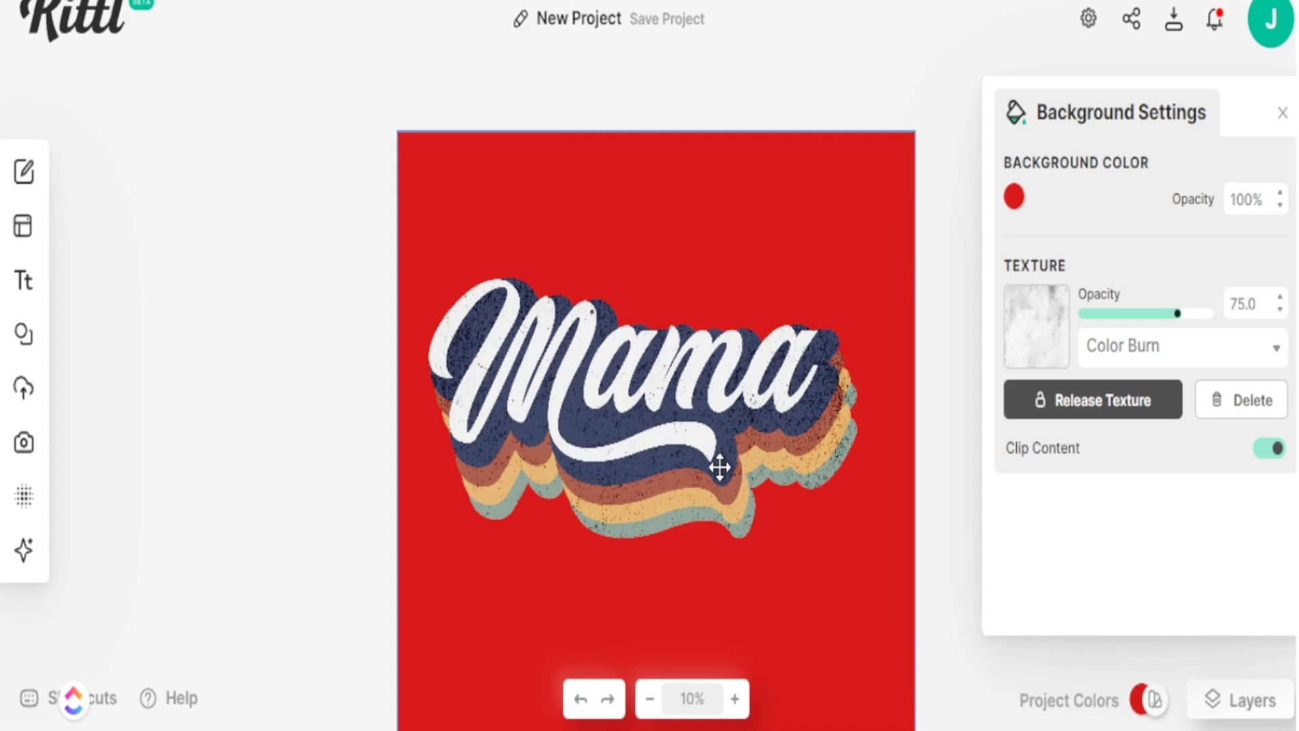
pyautogui.click(743, 708)
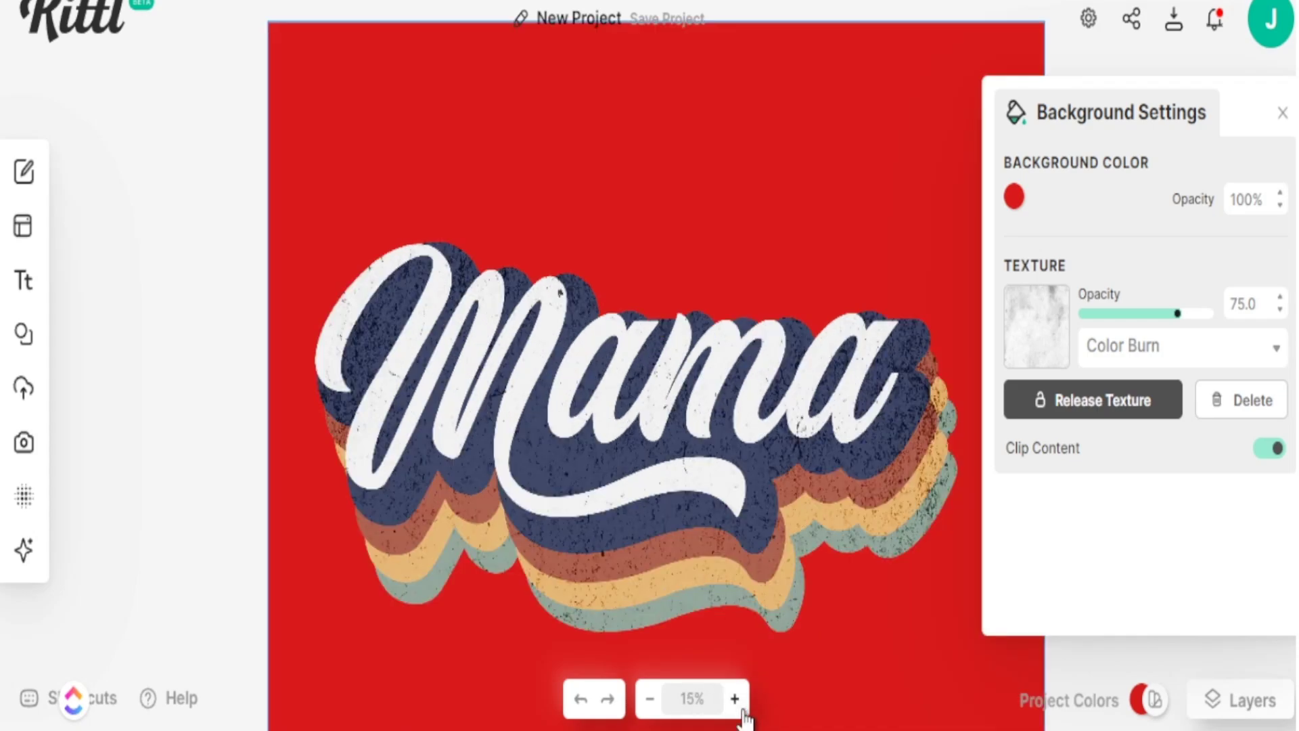
pyautogui.click(743, 711)
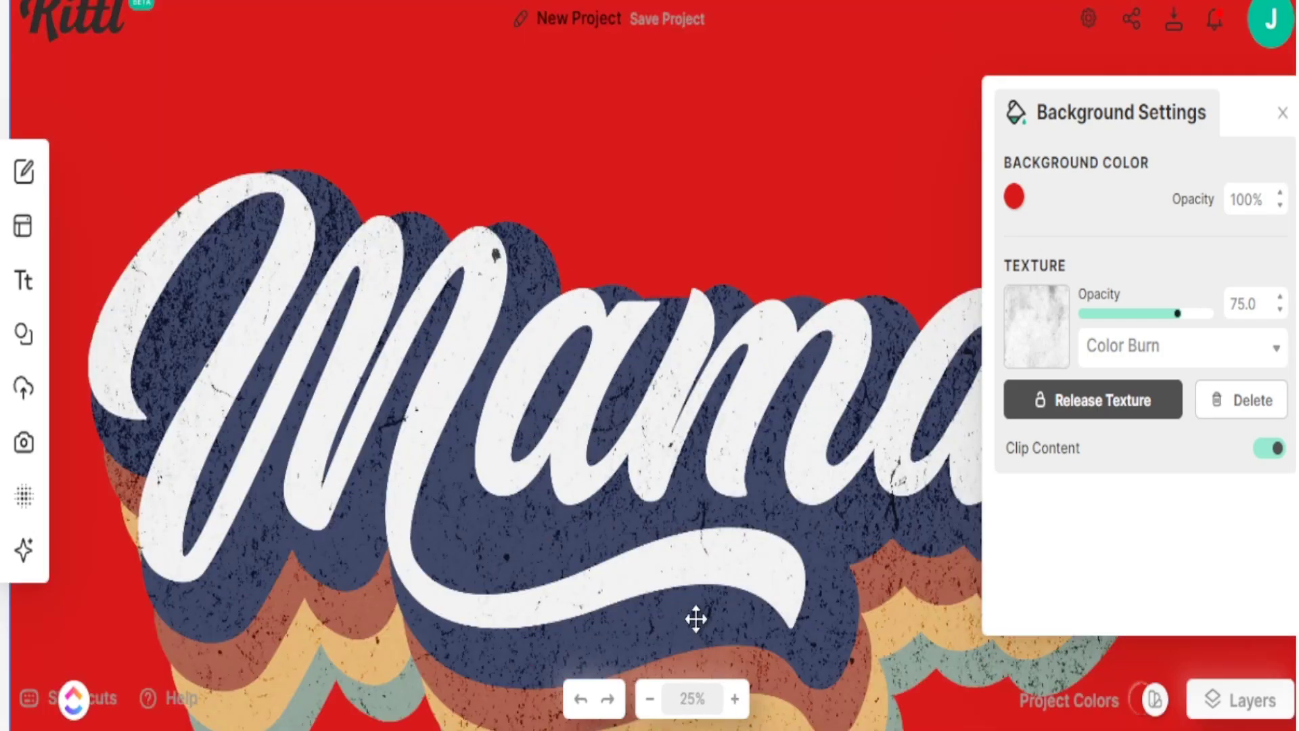
pyautogui.click(651, 704)
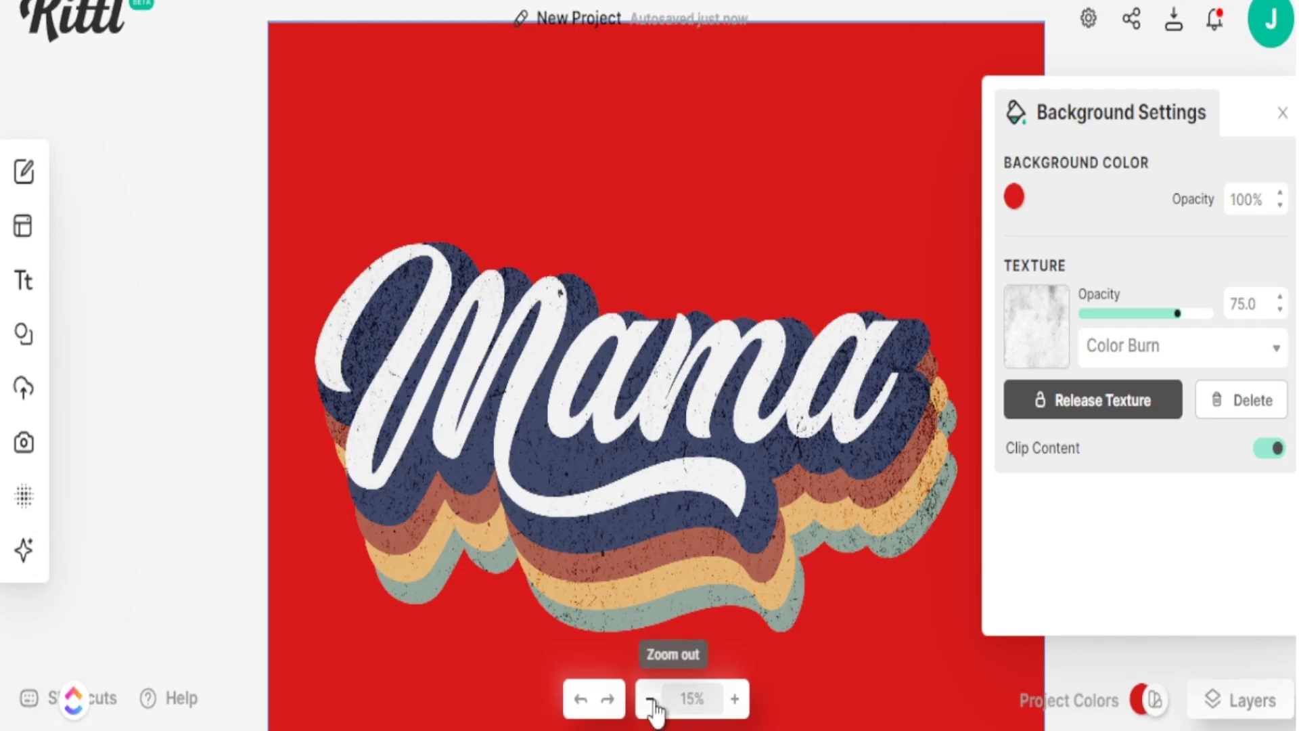
# Step: Switch content clipping off and on again to compare the grunge texture across the red background and on the Mama artwork alone
pyautogui.click(1269, 449)
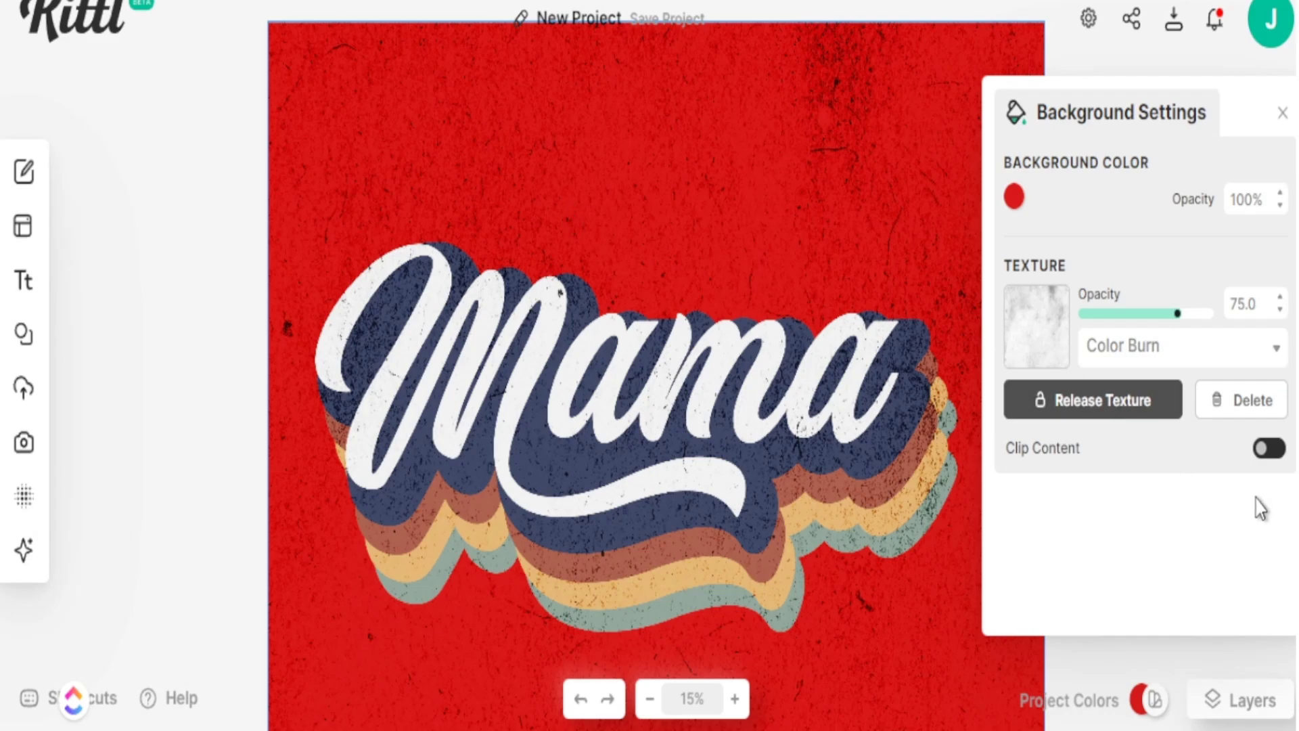
pyautogui.click(1269, 450)
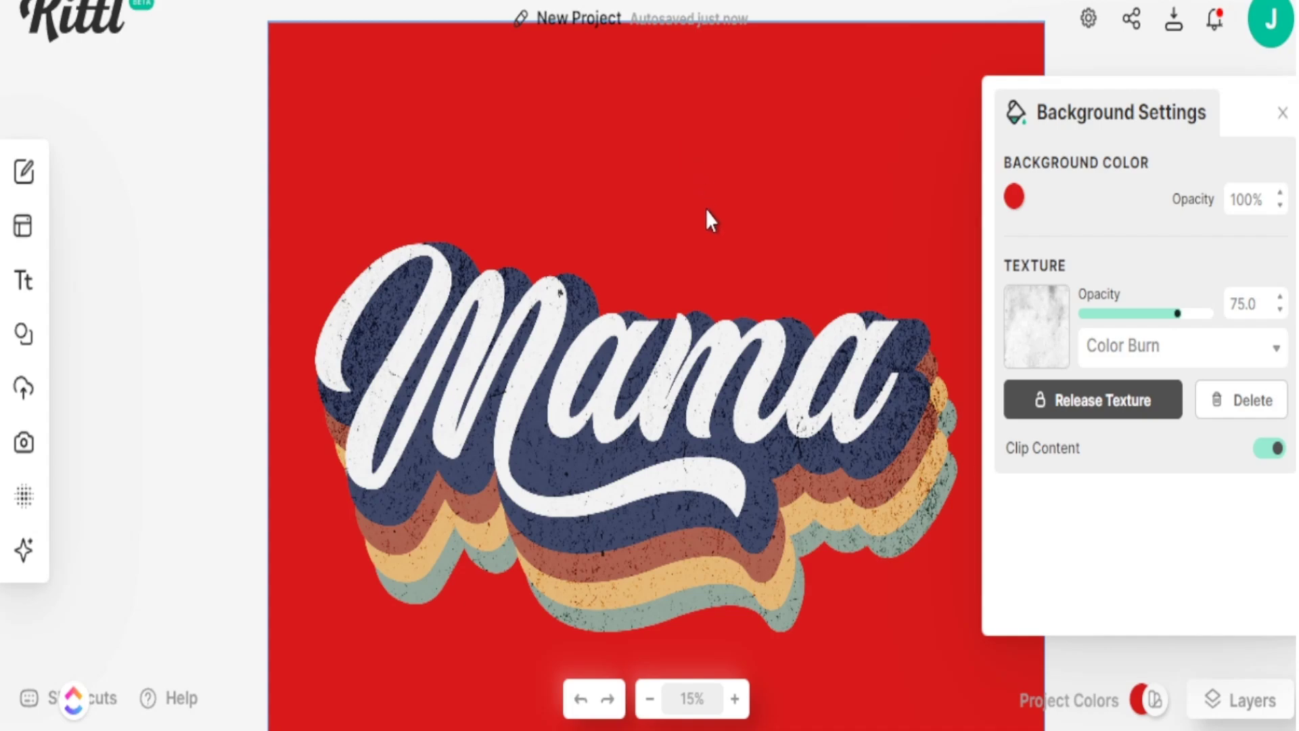
pyautogui.scroll(2, 706, 208)
# Step: Add the black star with a white and blue outline from the "retro stars" element search results to the artboard
pyautogui.click(677, 406)
pyautogui.moveTo(24, 335)
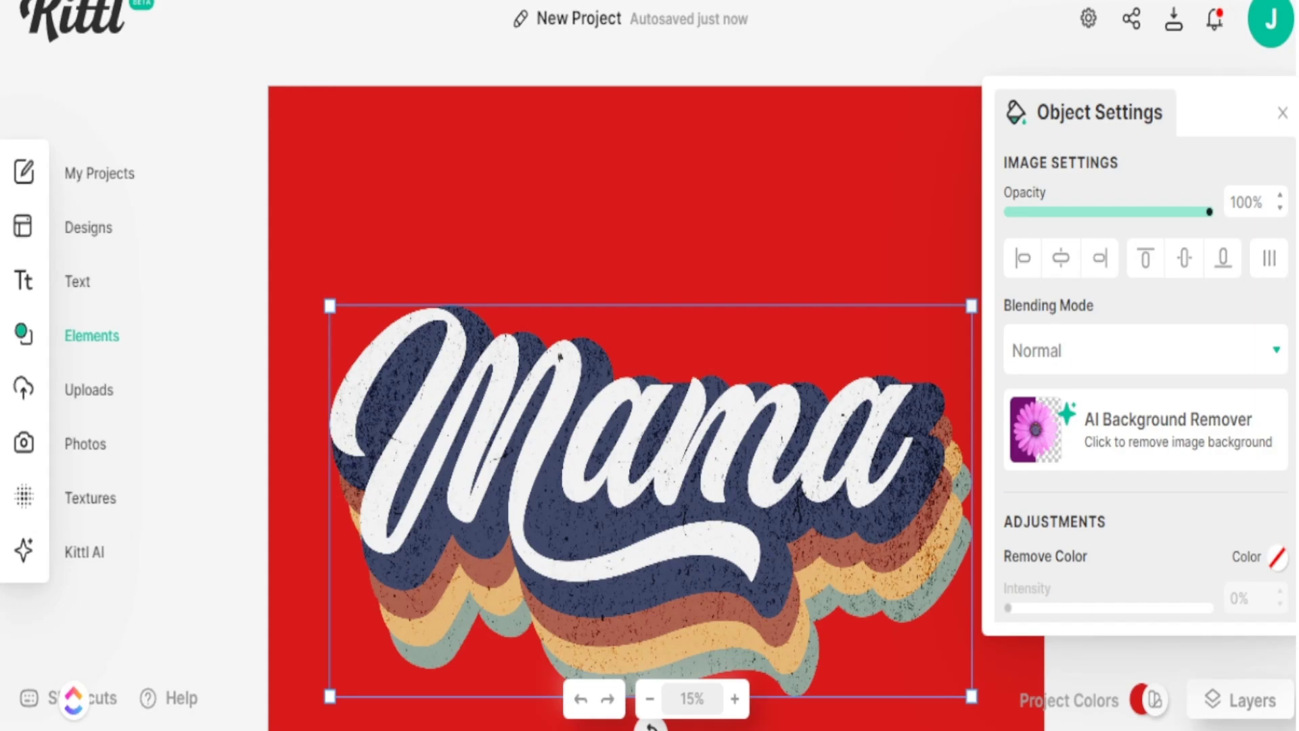
pyautogui.click(24, 338)
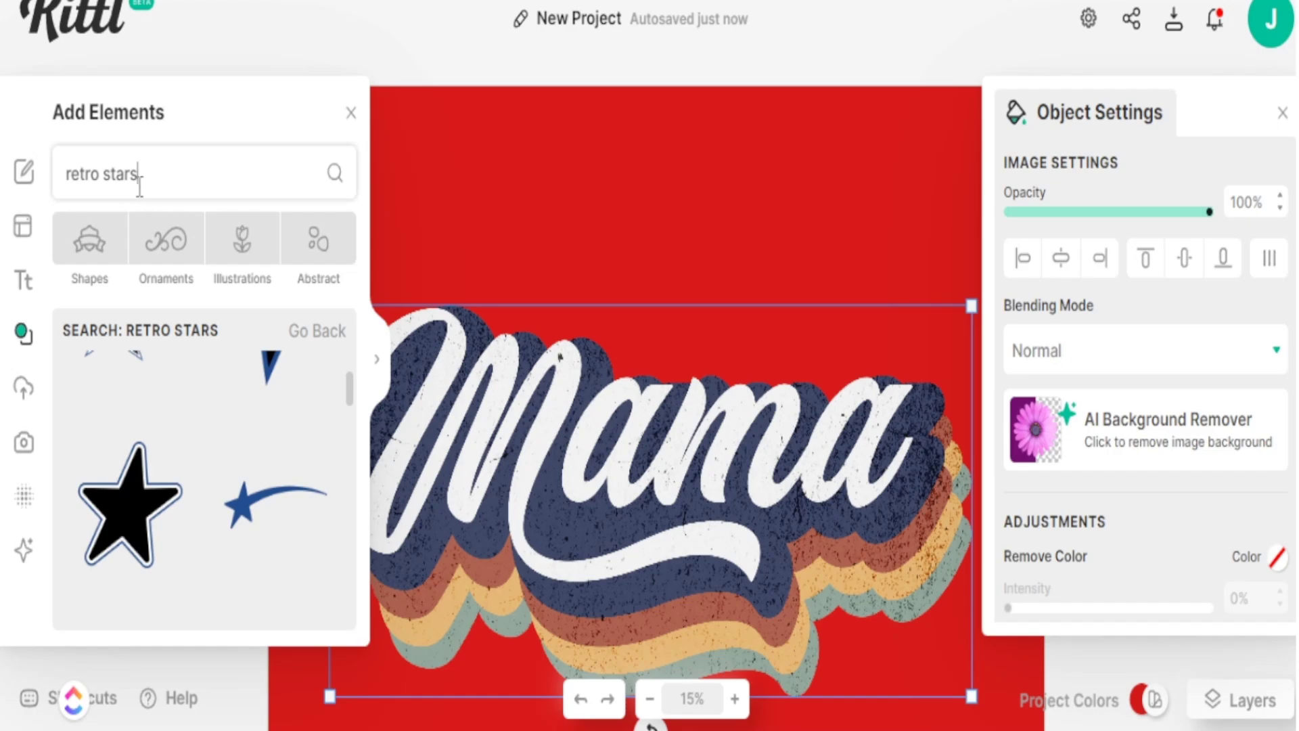
pyautogui.moveTo(139, 176); pyautogui.dragTo(58, 191)
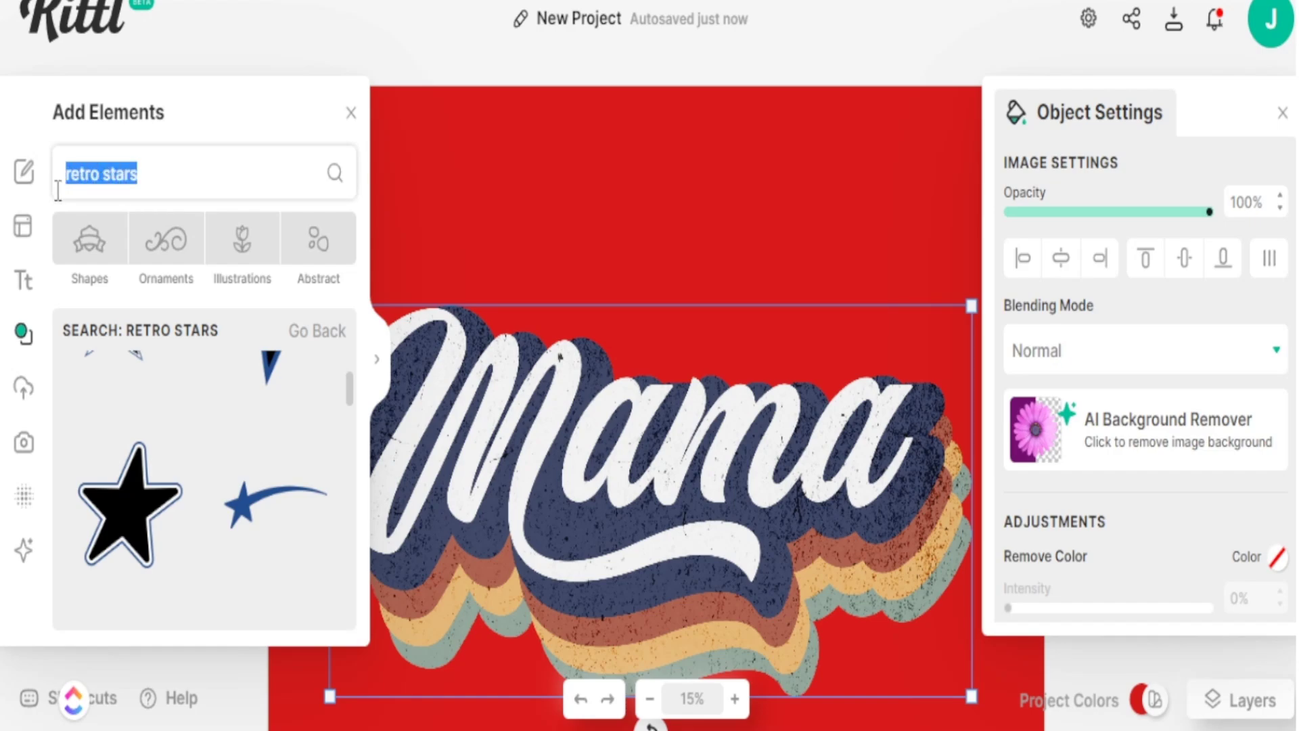
pyautogui.click(165, 174)
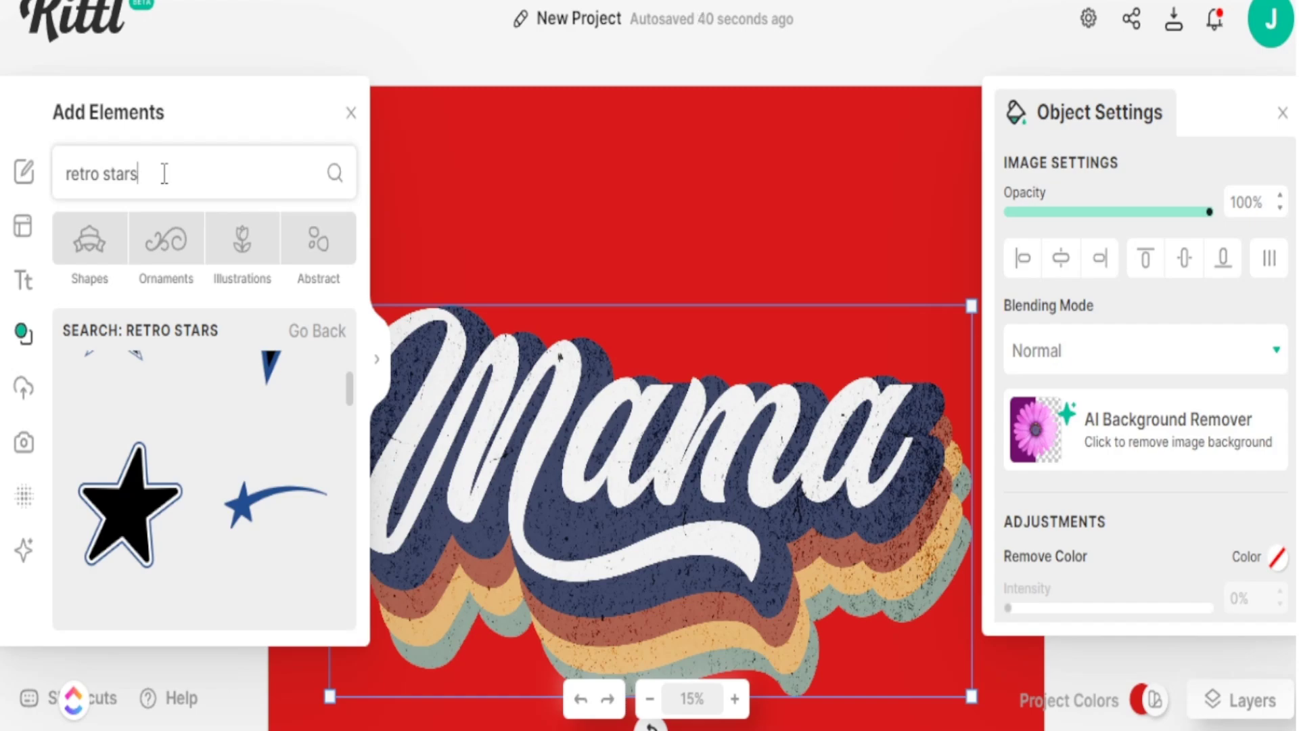
pyautogui.click(123, 524)
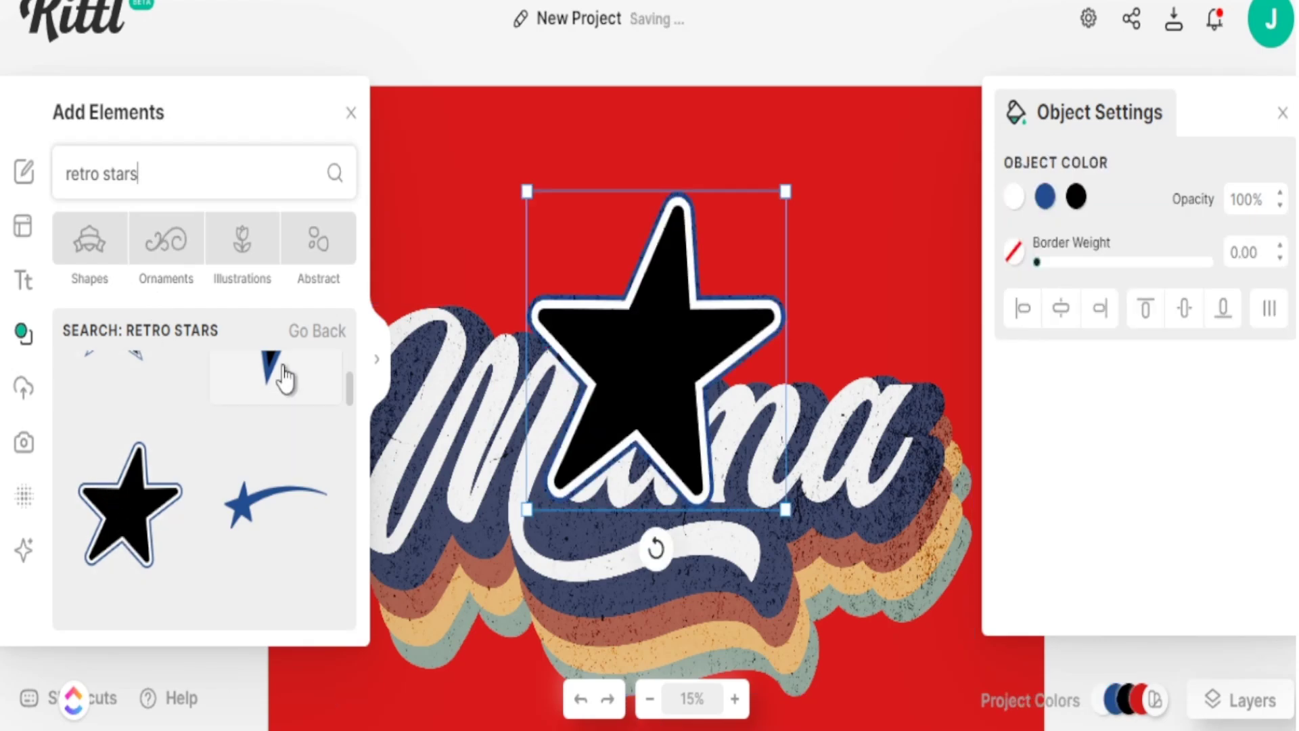
pyautogui.click(351, 114)
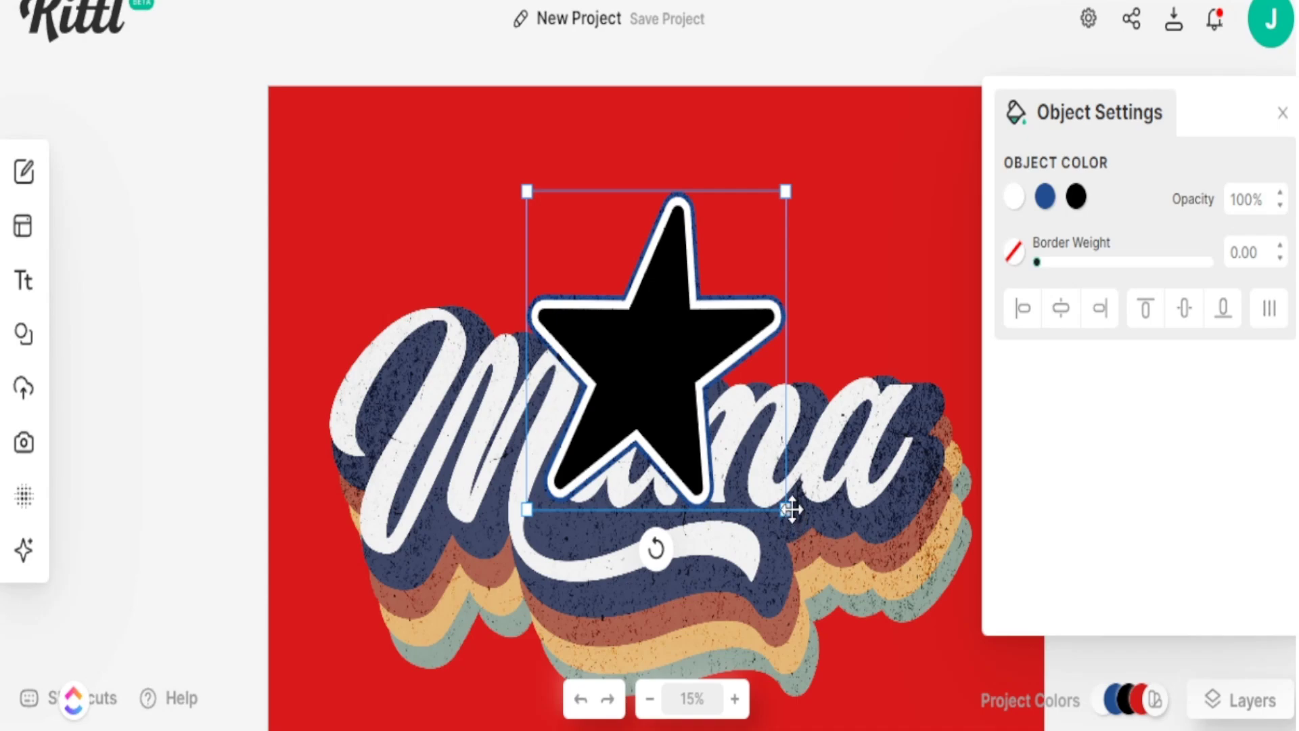
# Step: Scale the star down to about half its size and place it in the empty red area above the Mama lettering
pyautogui.moveTo(787, 509); pyautogui.dragTo(752, 467)
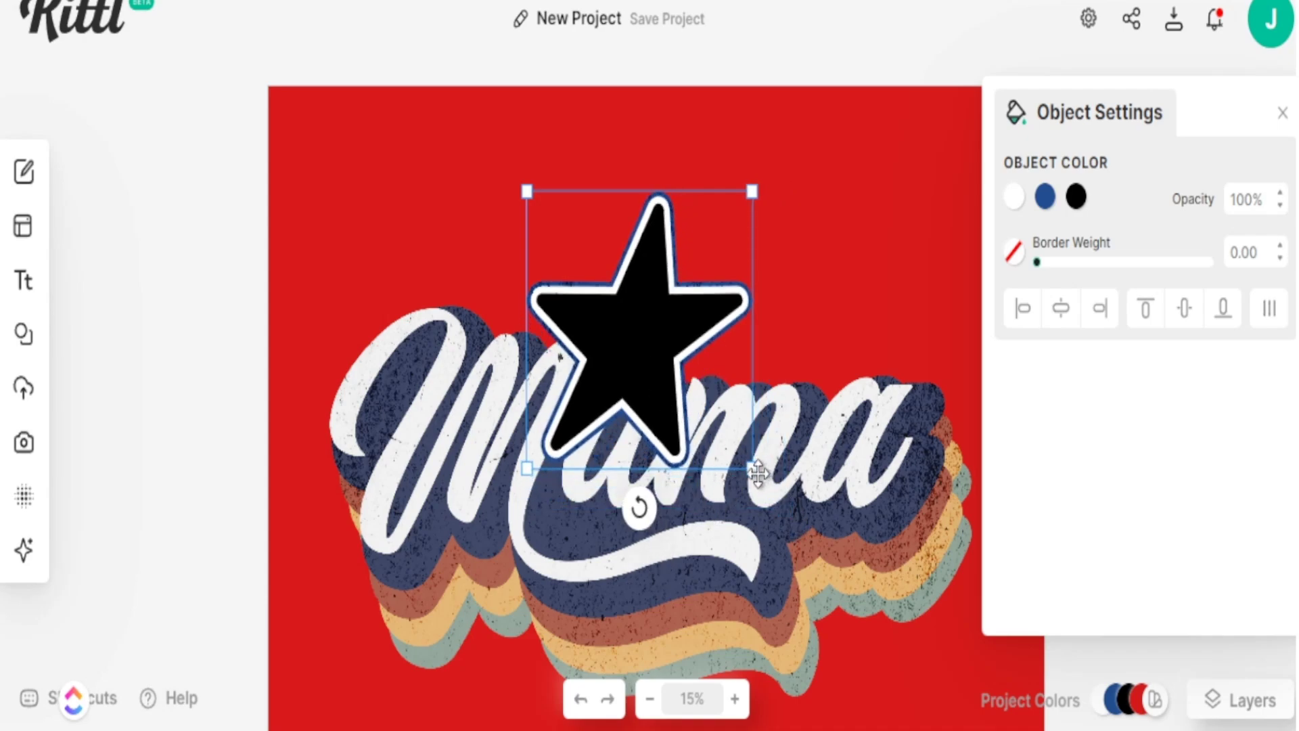
pyautogui.moveTo(753, 468); pyautogui.dragTo(639, 357)
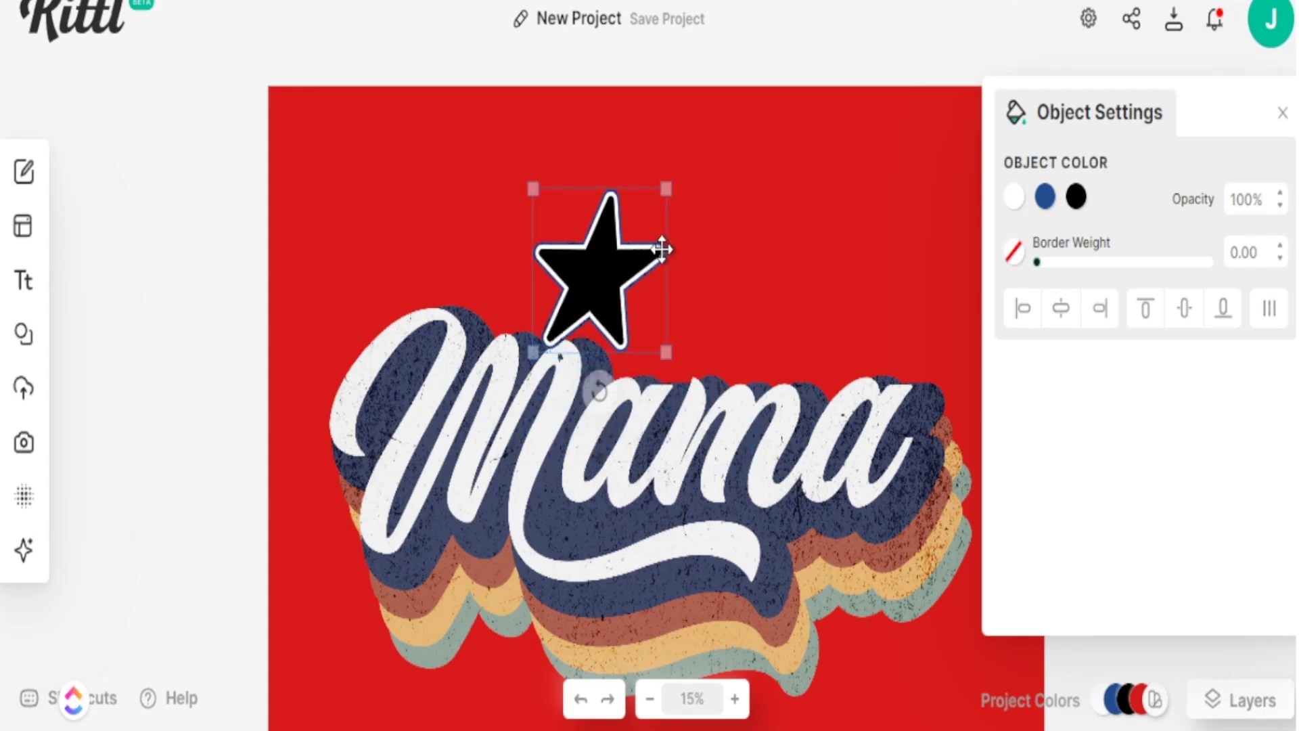
pyautogui.moveTo(565, 276); pyautogui.dragTo(721, 227)
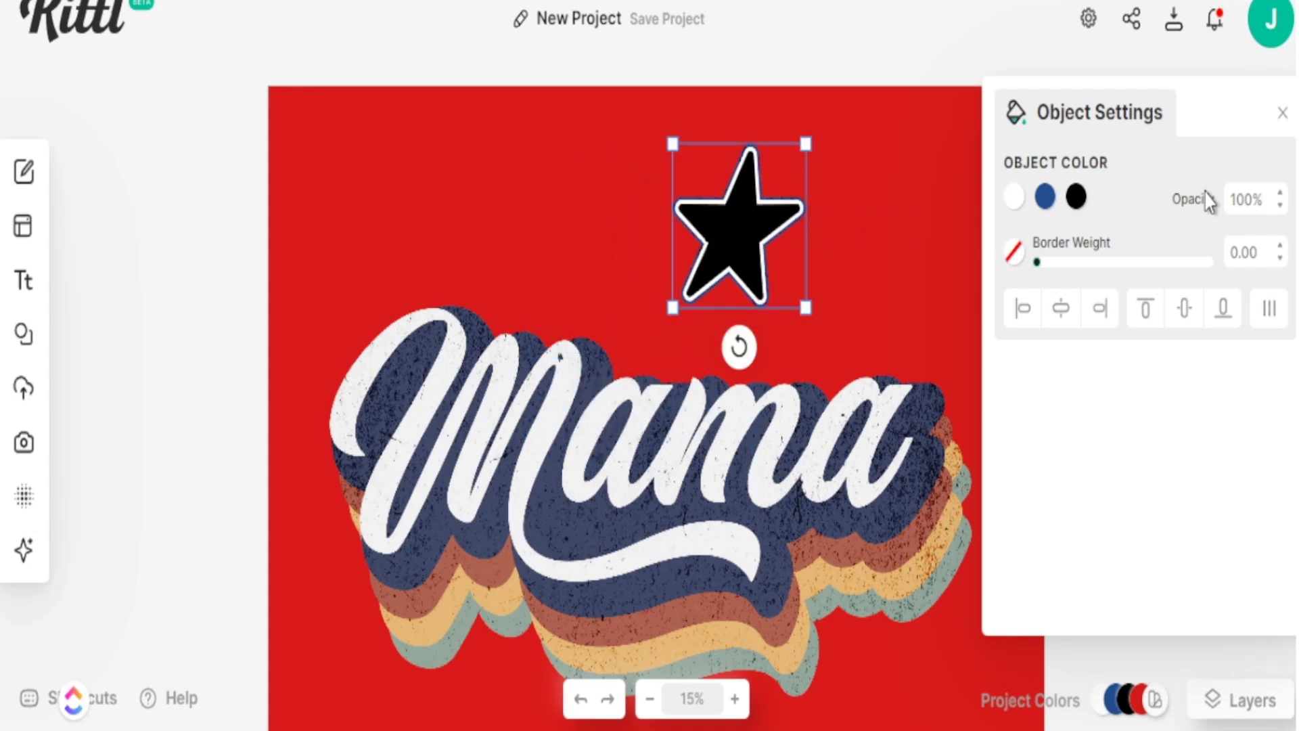
# Step: Select the texture layer and turn off its content clipping so the grunge also covers the red background
pyautogui.click(1282, 114)
pyautogui.click(1212, 704)
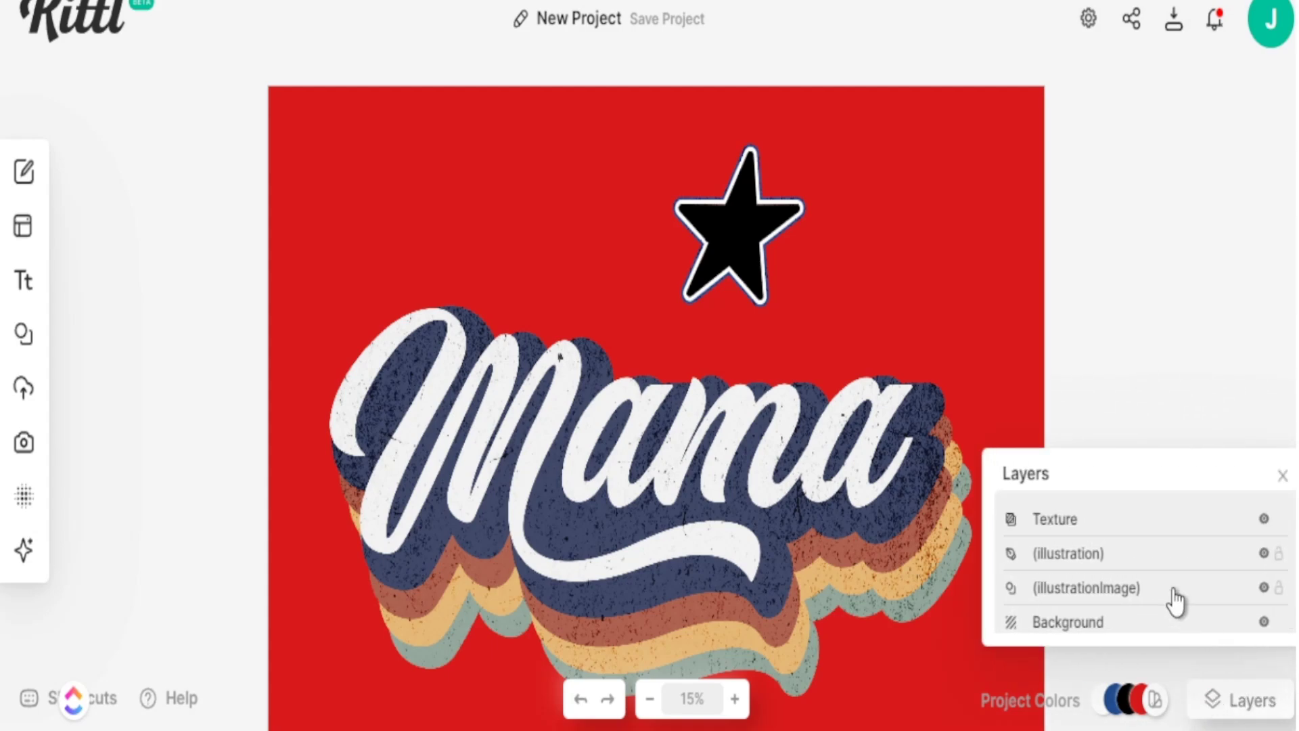
pyautogui.click(1071, 523)
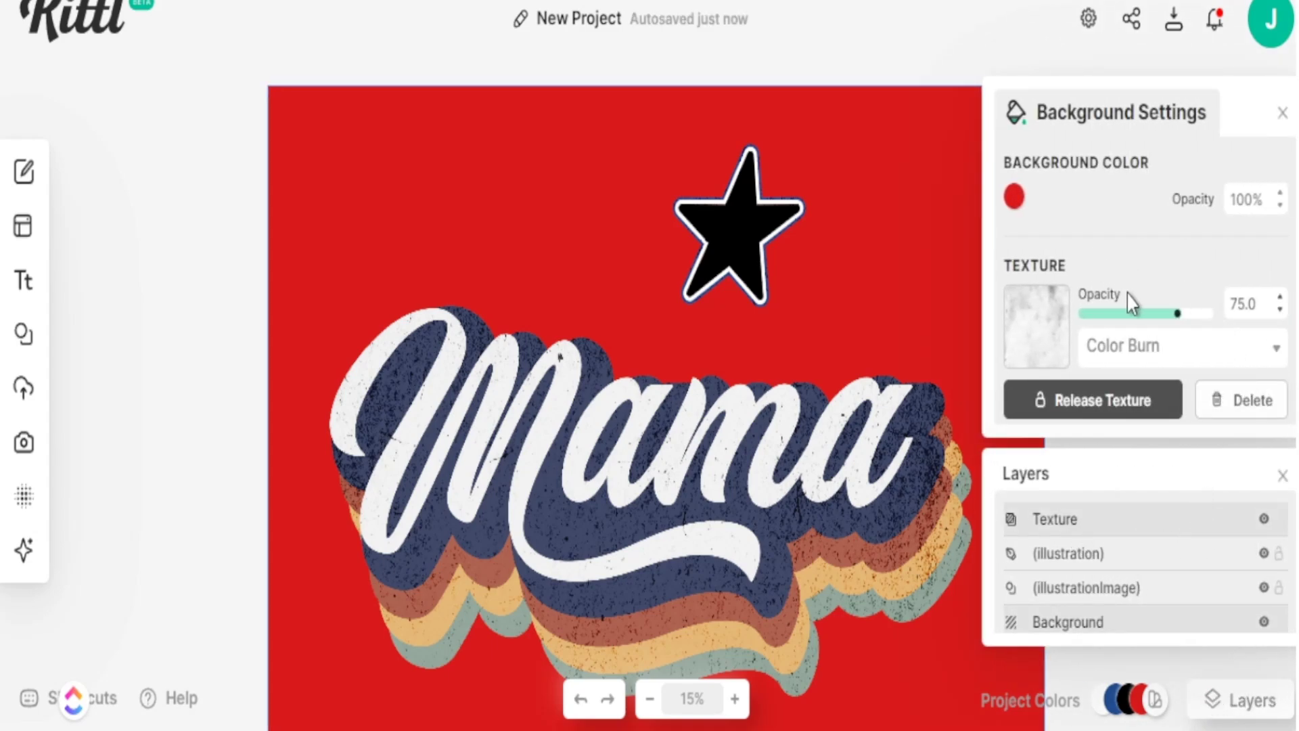
pyautogui.scroll(-2, 1096, 296)
pyautogui.click(1271, 336)
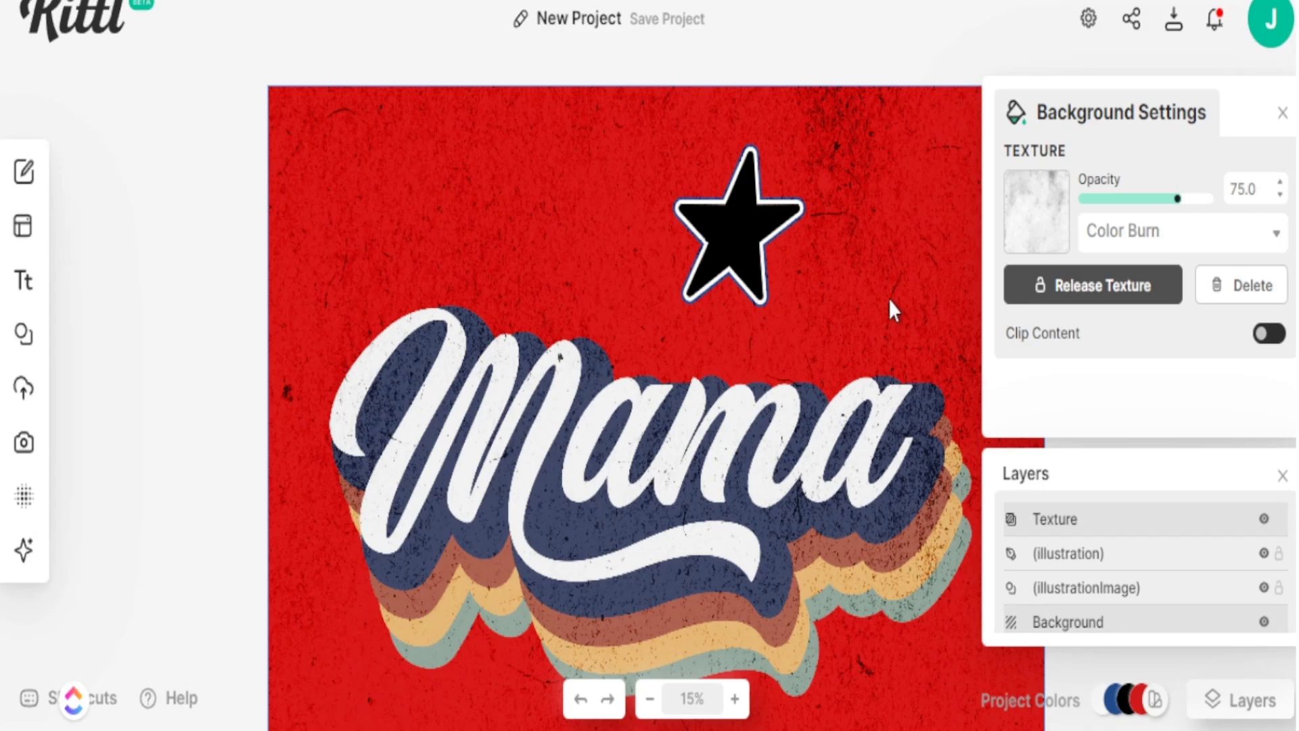
# Step: Change the star's black fill to the blue document color used in its outline
pyautogui.click(719, 232)
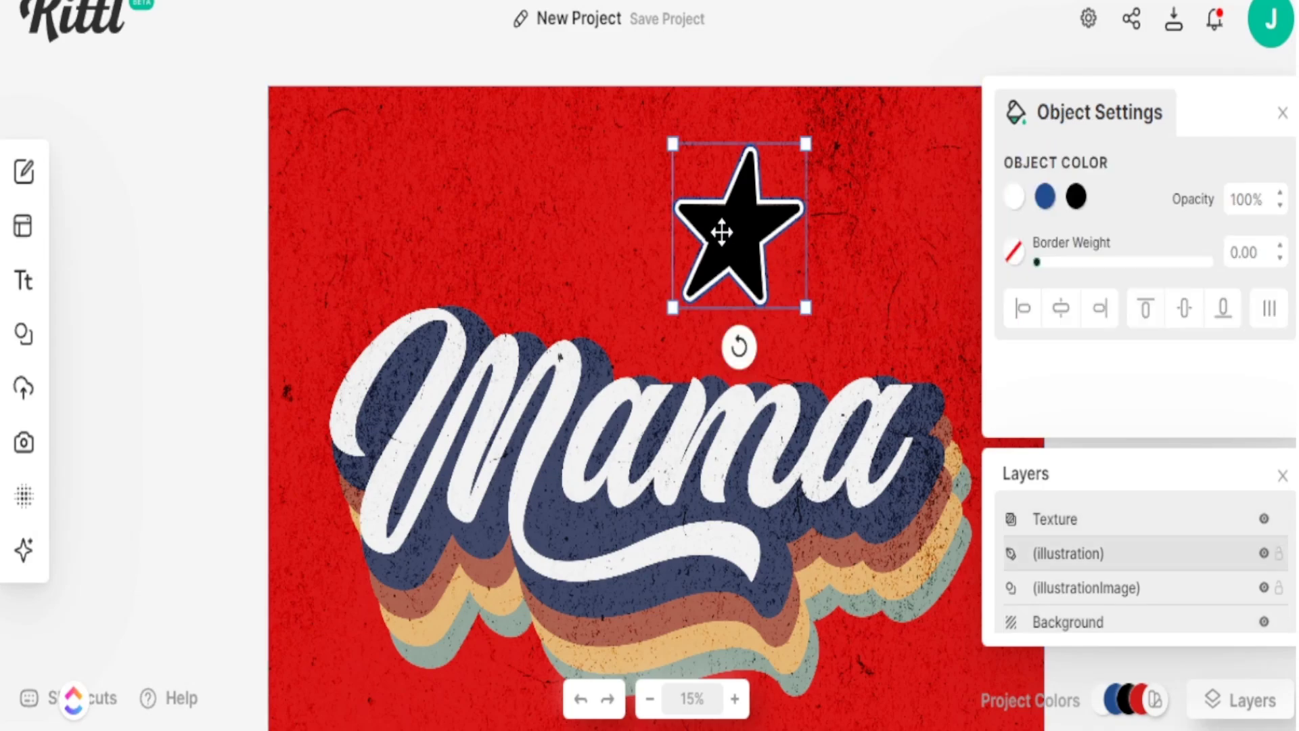
pyautogui.click(1077, 197)
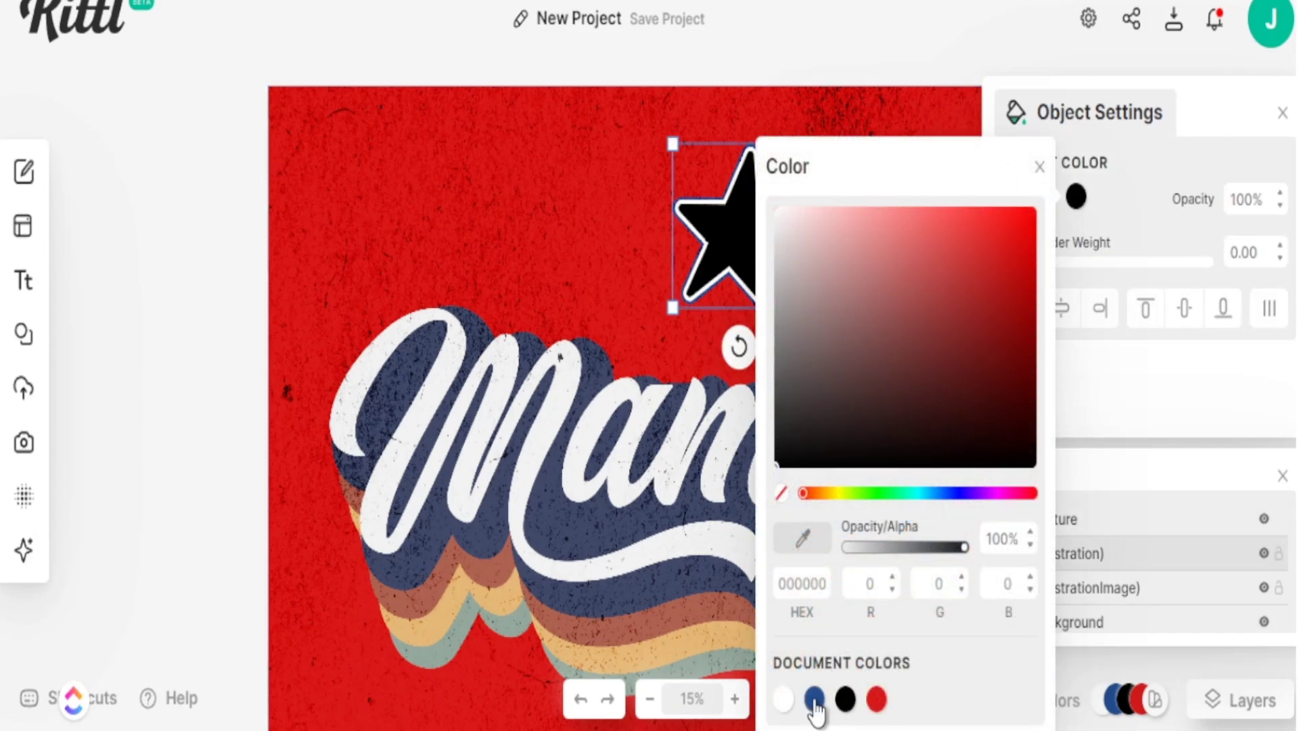
pyautogui.click(815, 699)
pyautogui.click(647, 254)
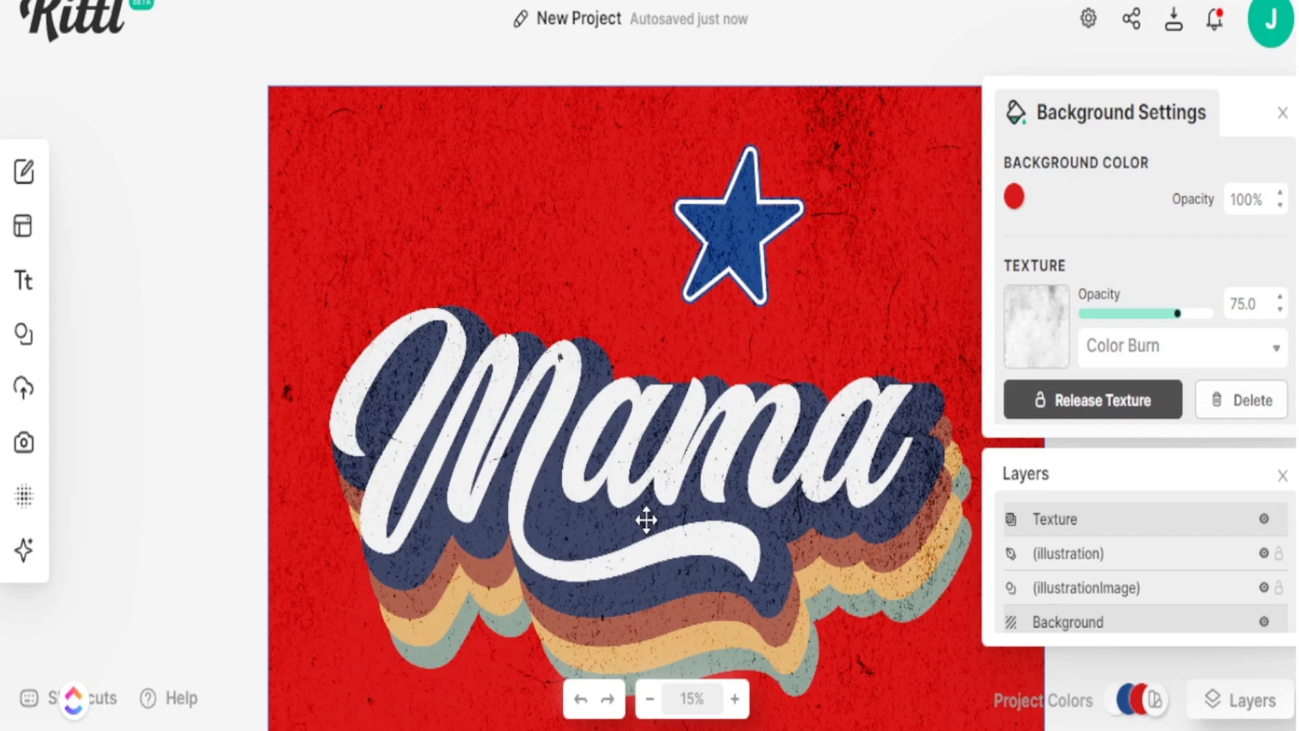
# Step: Clip the grunge texture to the artwork again and reposition the blue star just above the middle of the Mama lettering
pyautogui.click(612, 513)
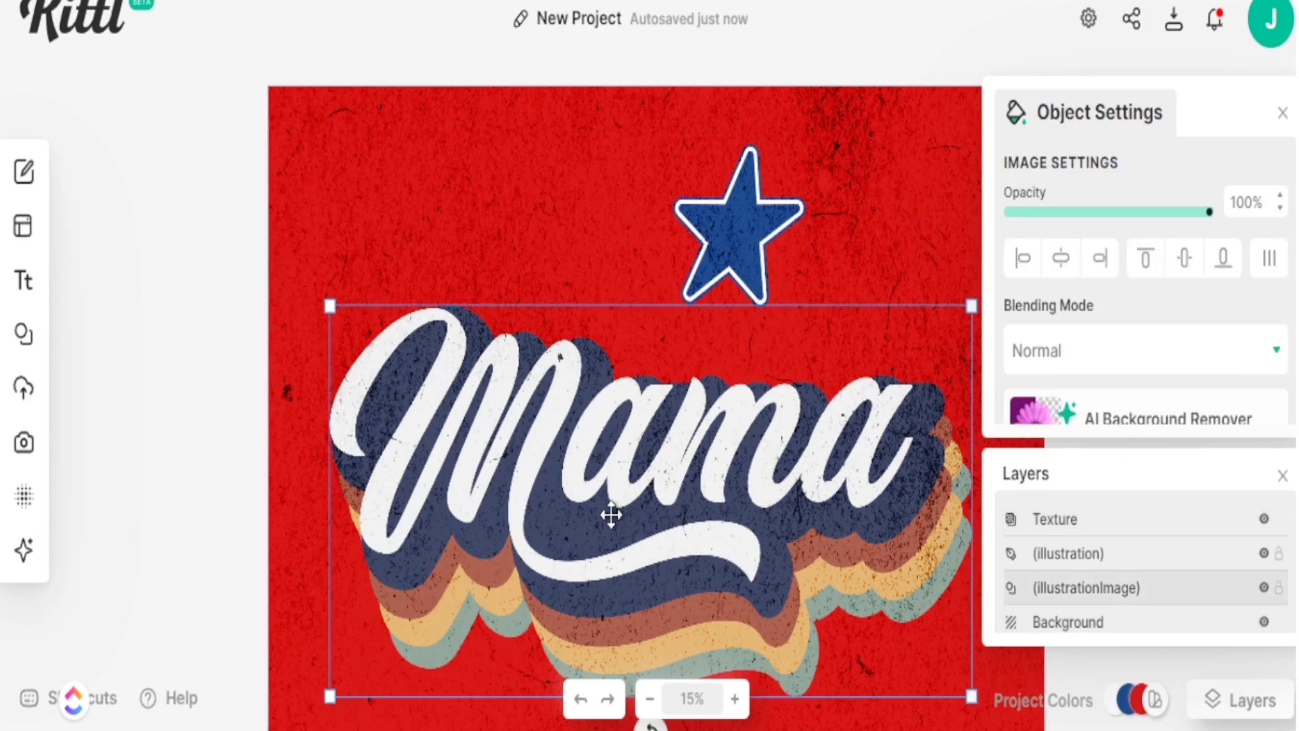
pyautogui.click(753, 215)
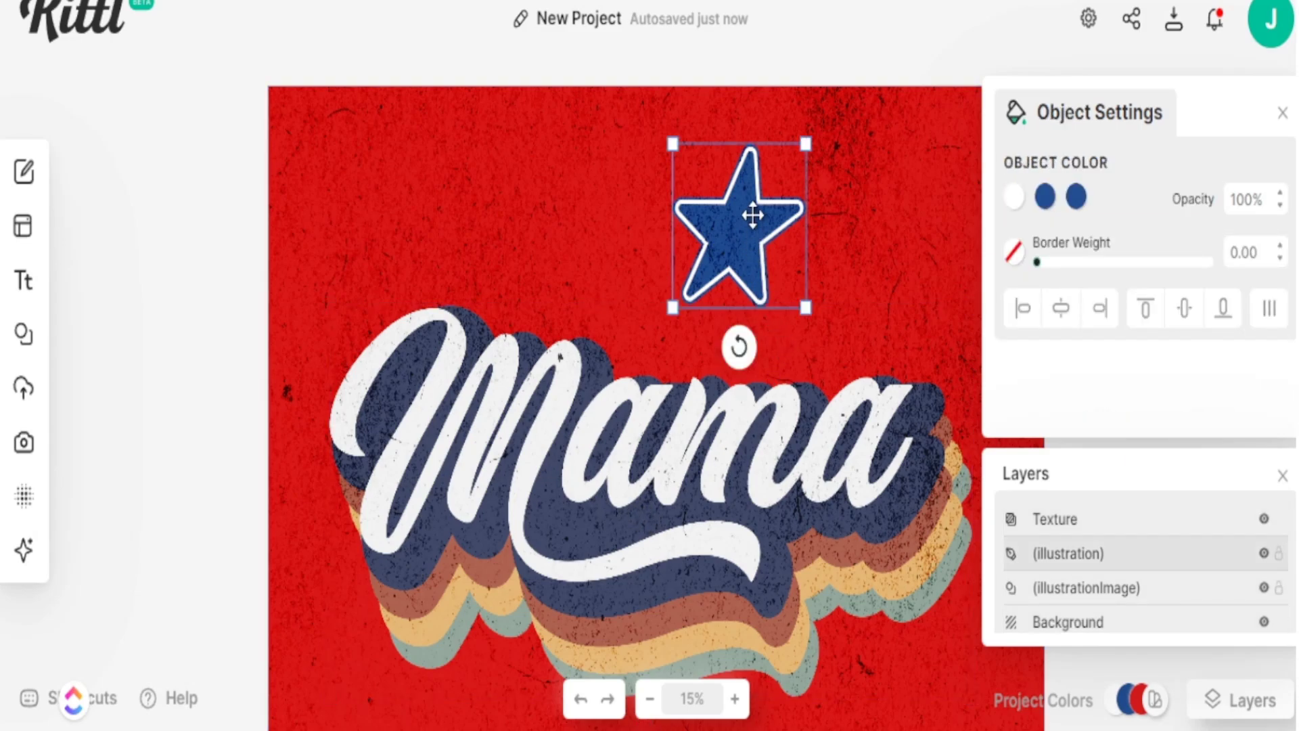
pyautogui.click(553, 205)
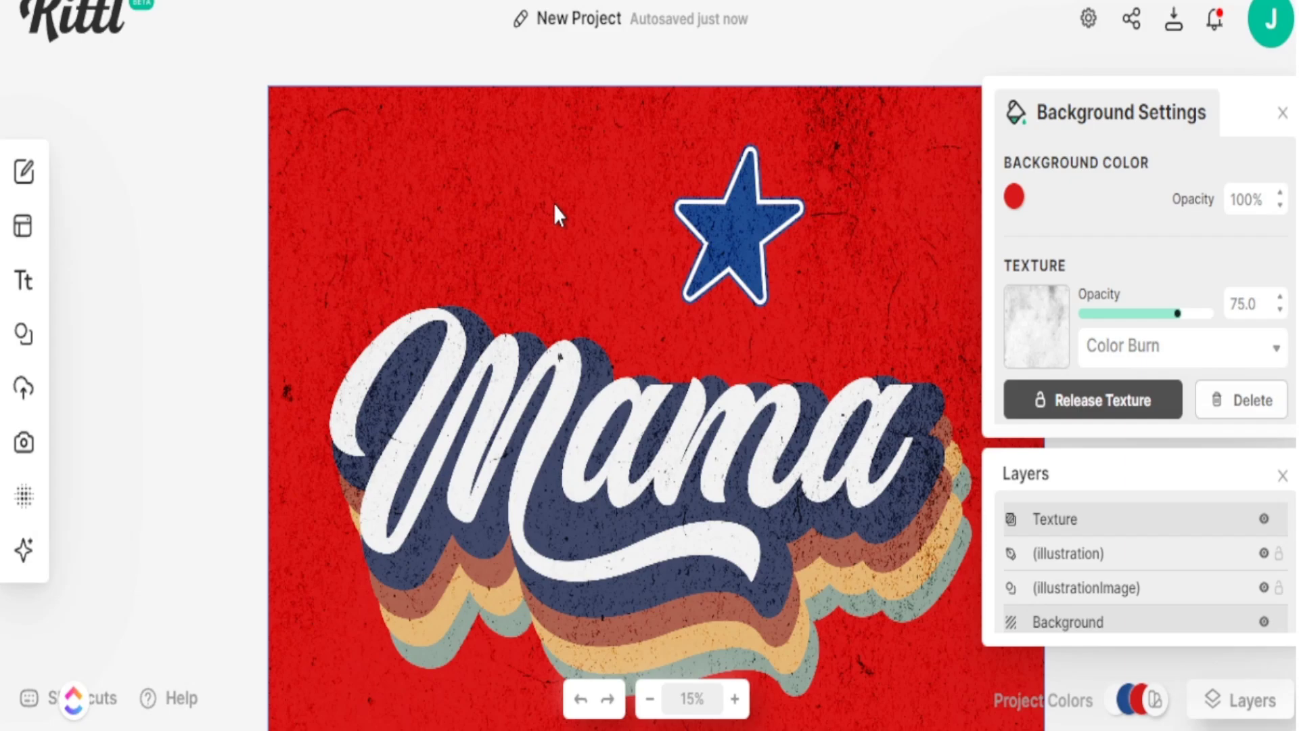
pyautogui.scroll(-3, 1059, 183)
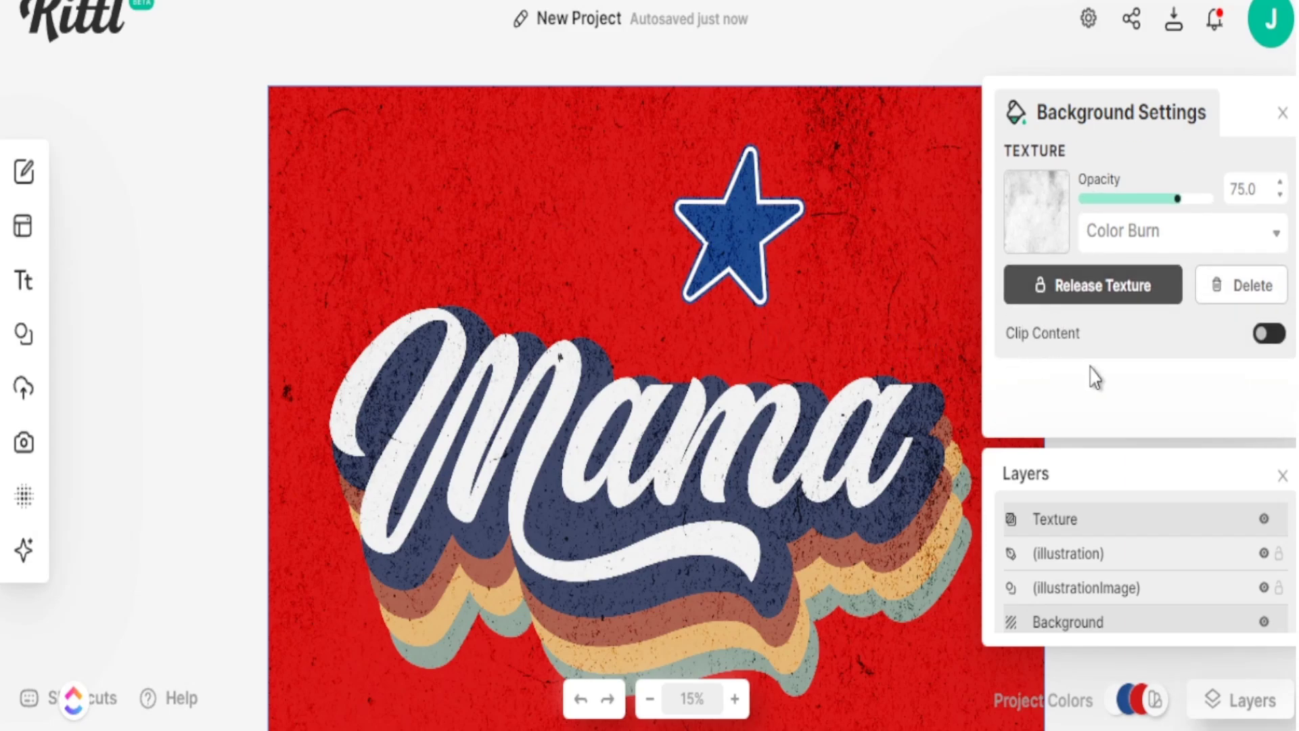
pyautogui.click(1263, 335)
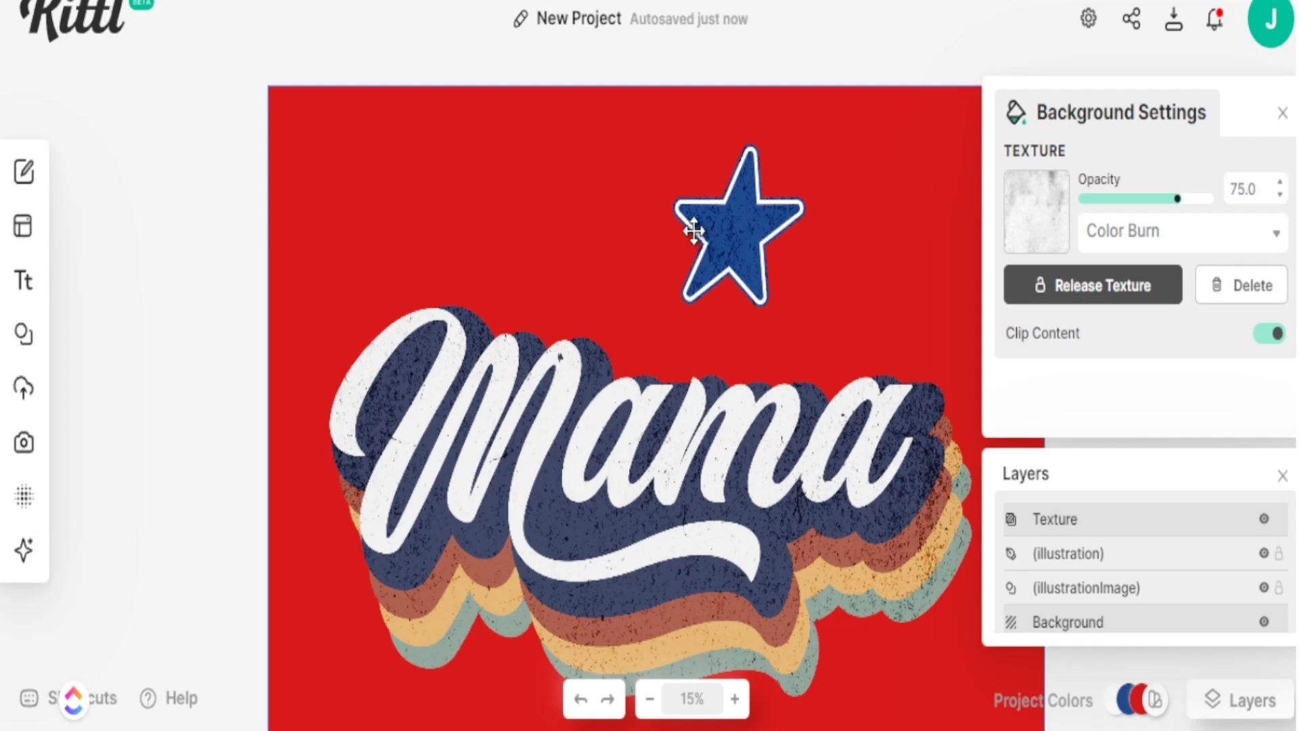
pyautogui.moveTo(720, 217); pyautogui.dragTo(790, 270)
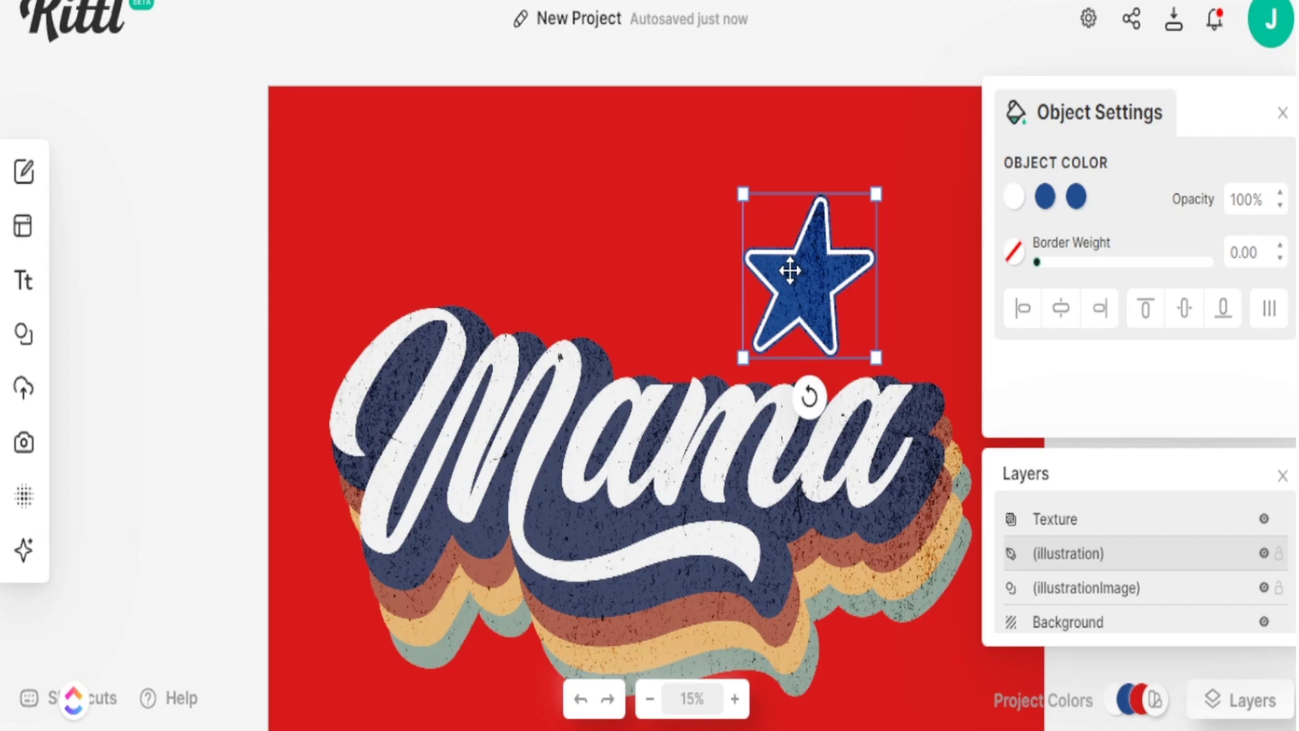
pyautogui.moveTo(761, 255); pyautogui.dragTo(676, 285)
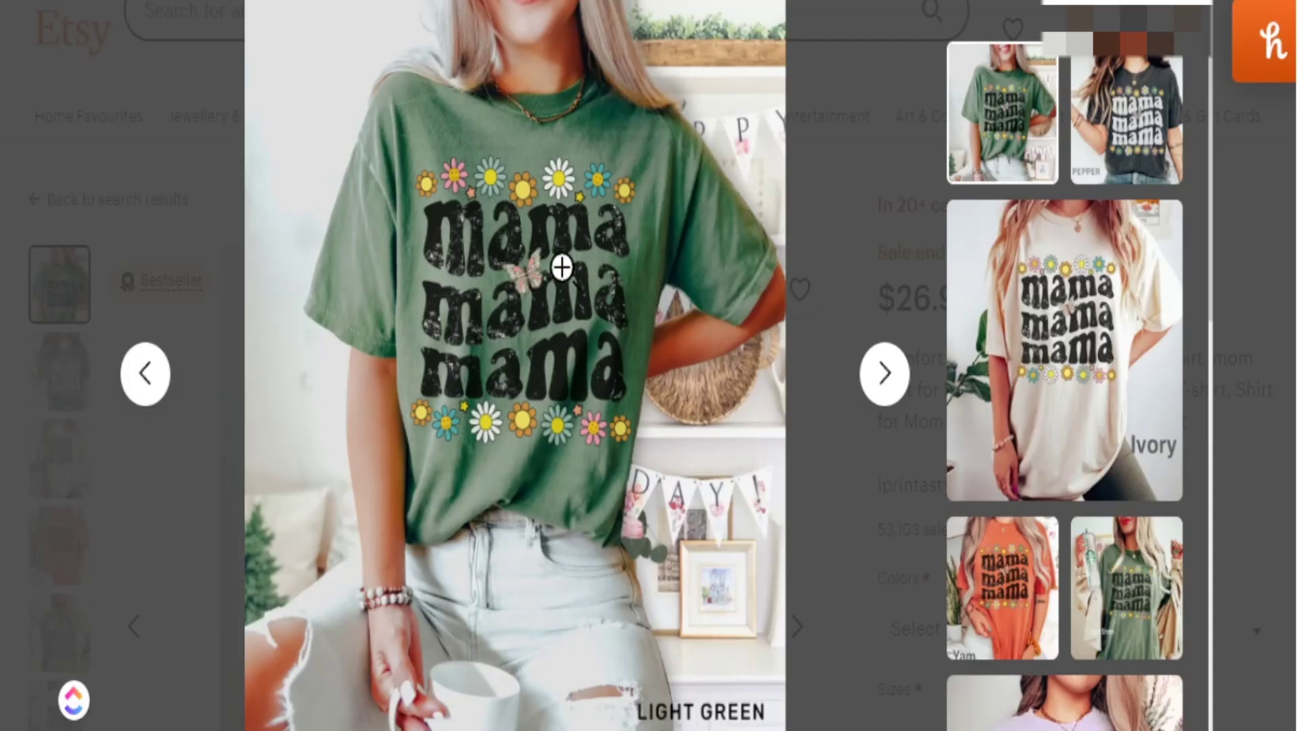
# Step: Switch to Etsy and examine the prints on the green Mama T-shirt and black Softball Mom sweatshirt up close
pyautogui.click(562, 267)
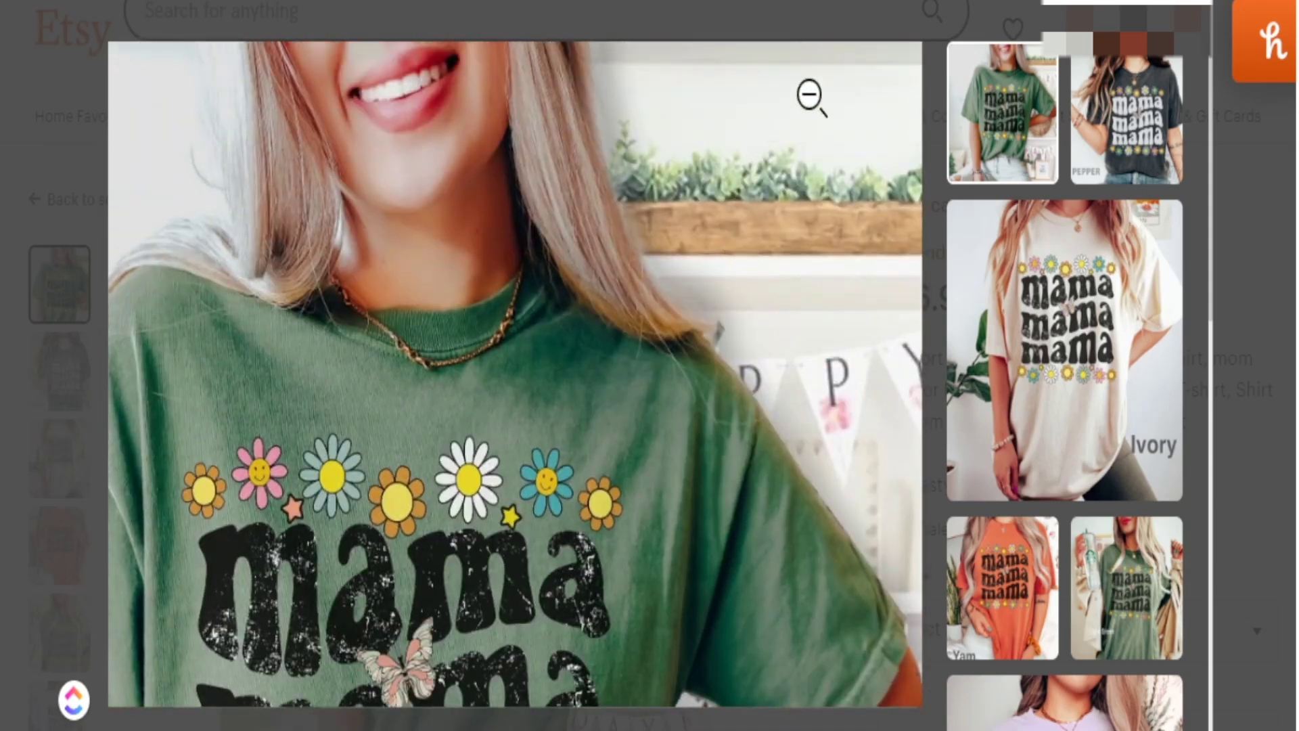
pyautogui.click(812, 95)
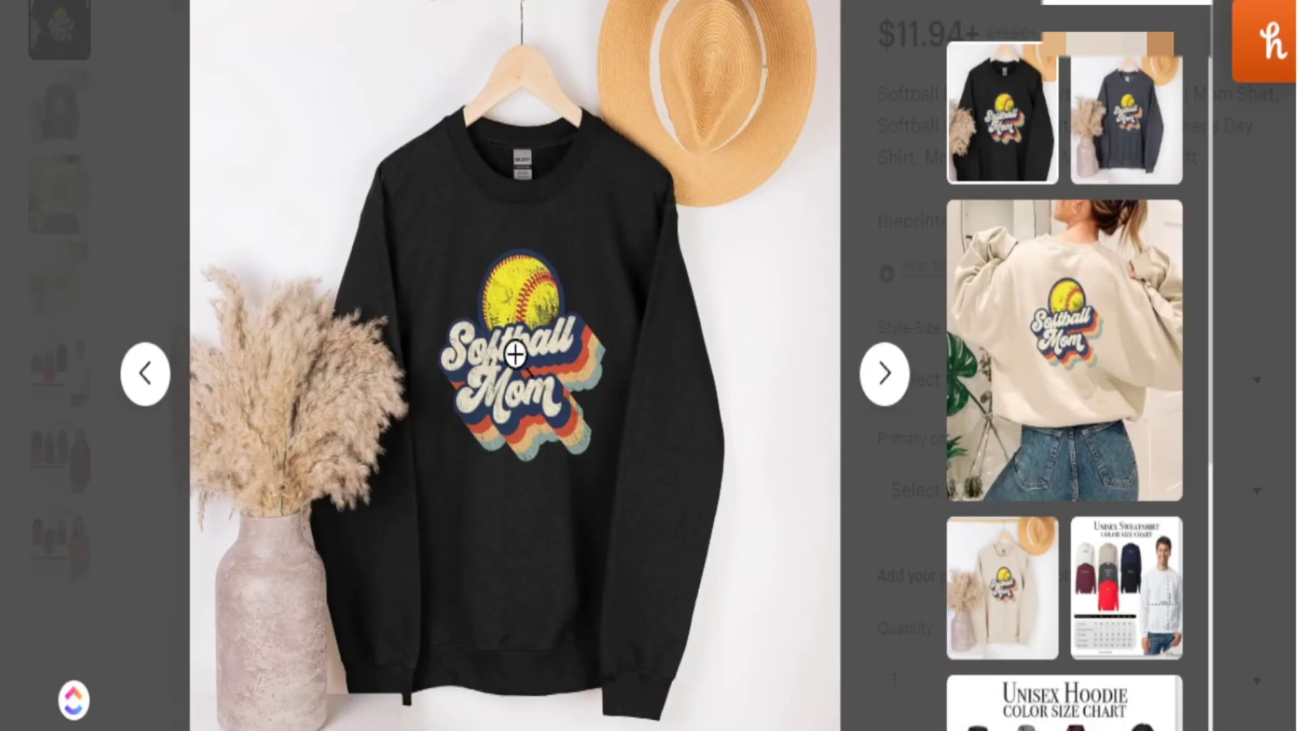
pyautogui.click(515, 353)
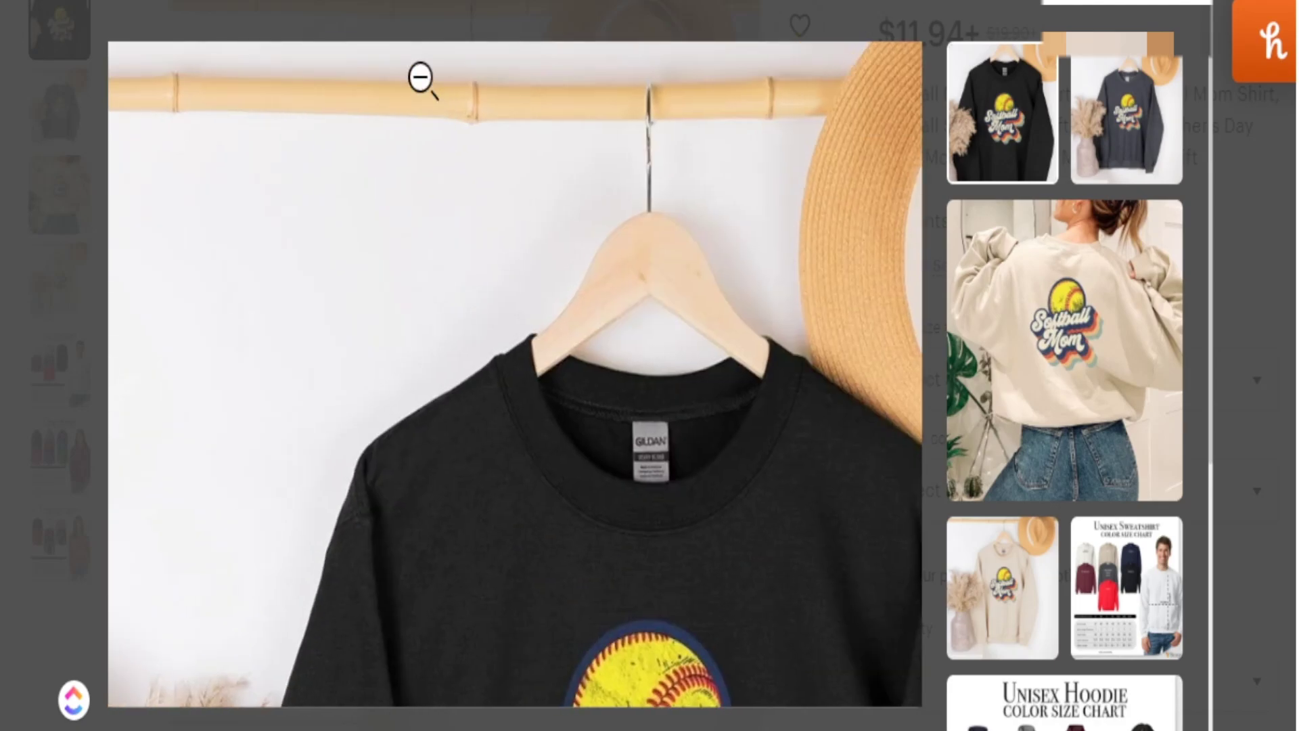
pyautogui.click(424, 79)
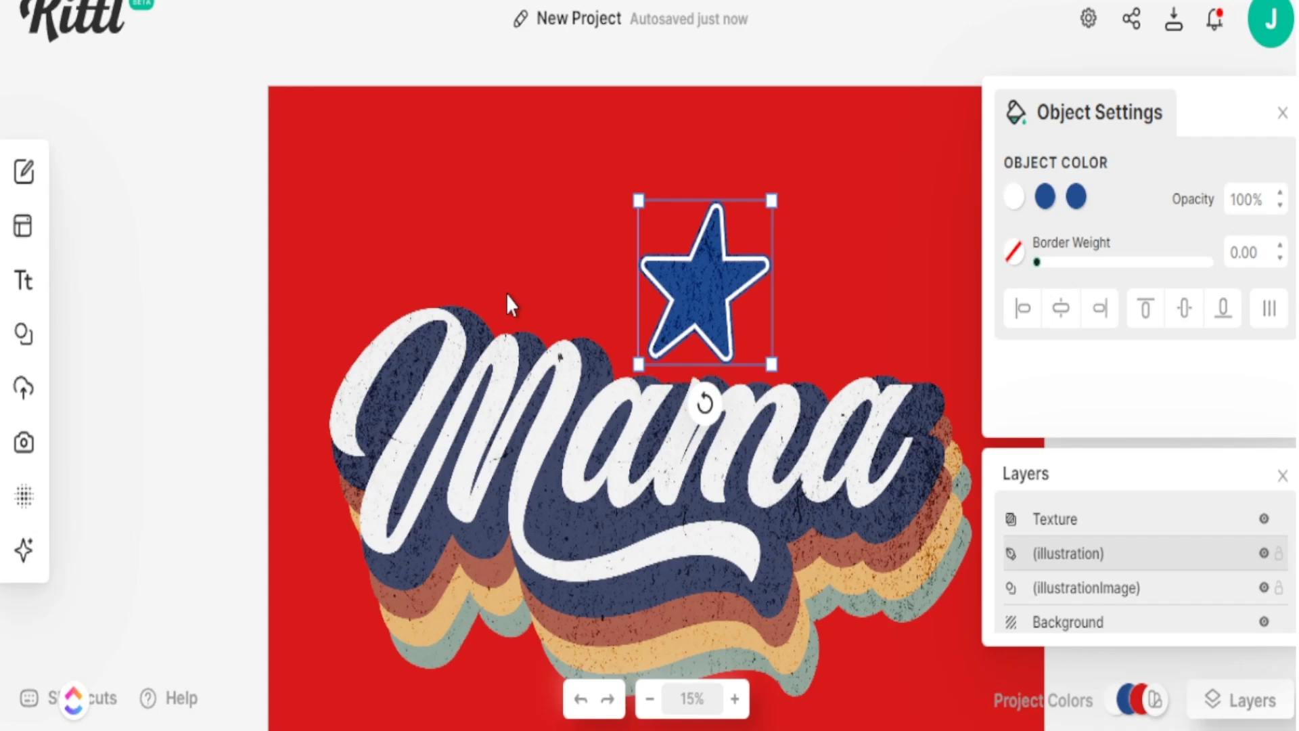
# Step: Rename the project as "mama star"
pyautogui.tripleClick(595, 20)
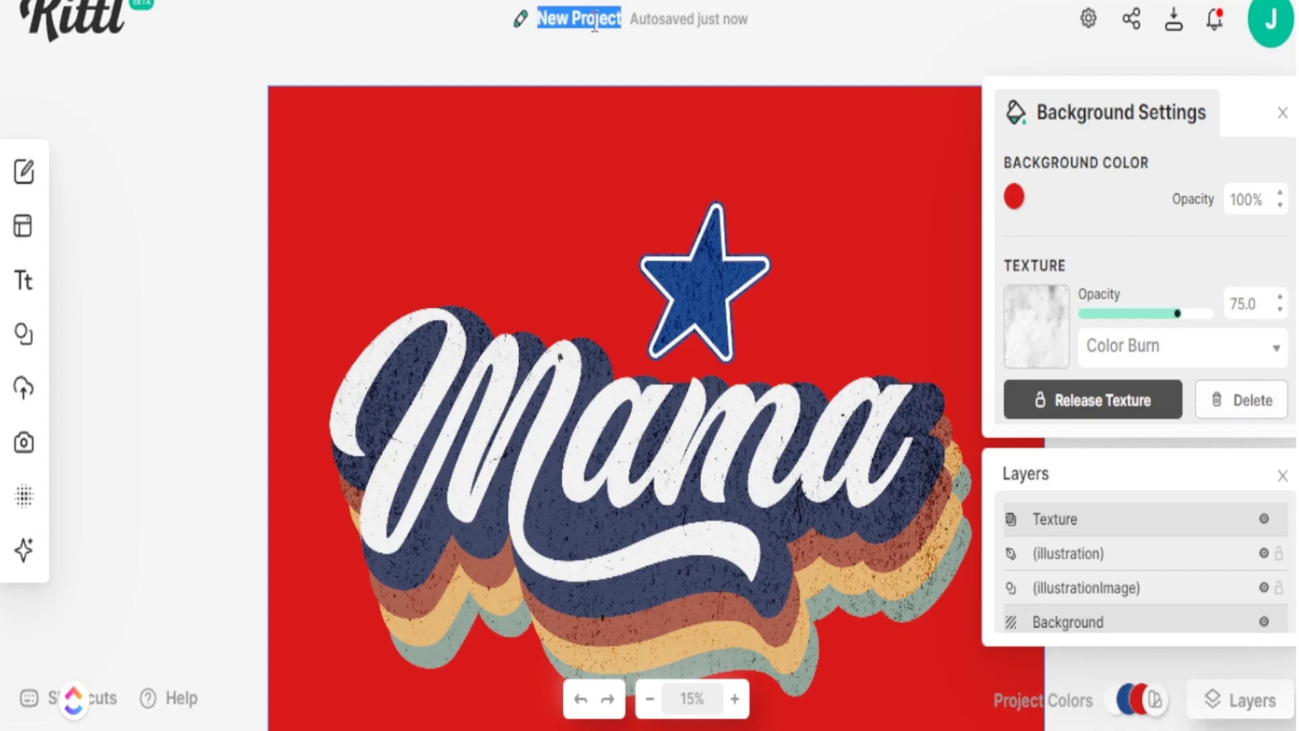
pyautogui.write('mama star')
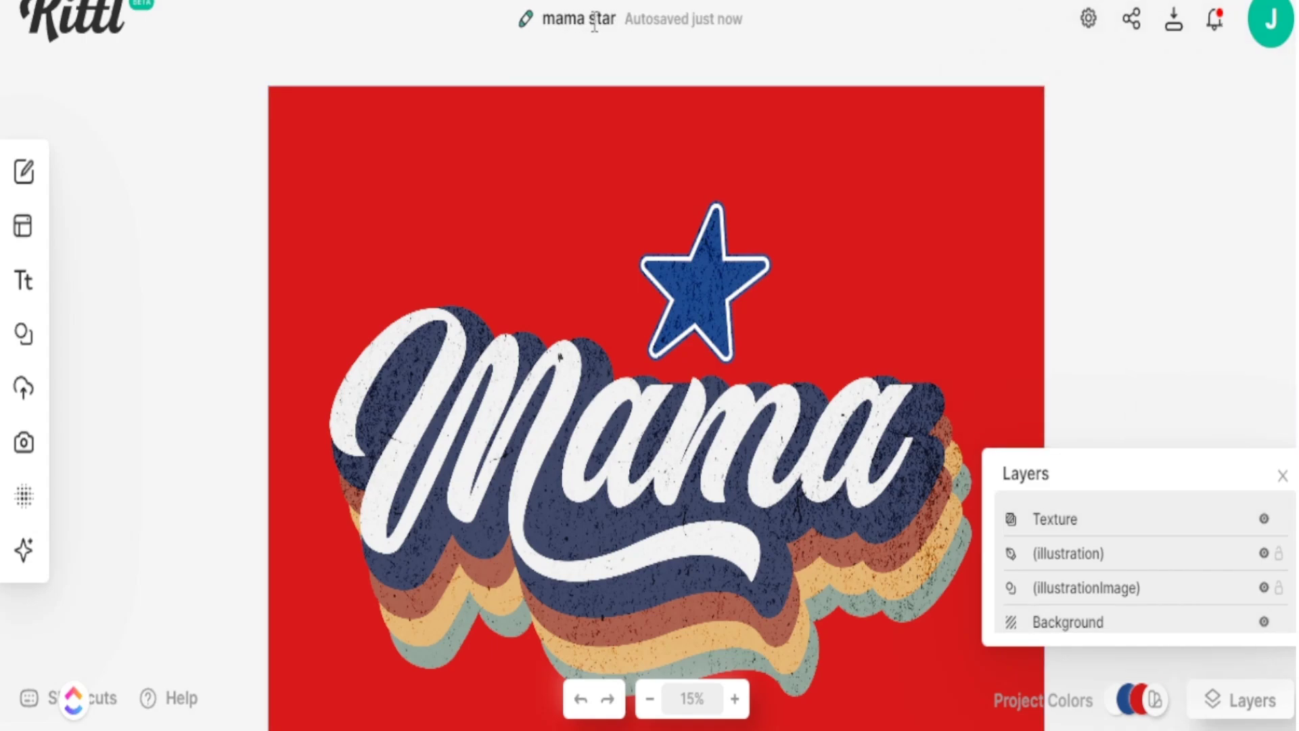
pyautogui.click(1178, 34)
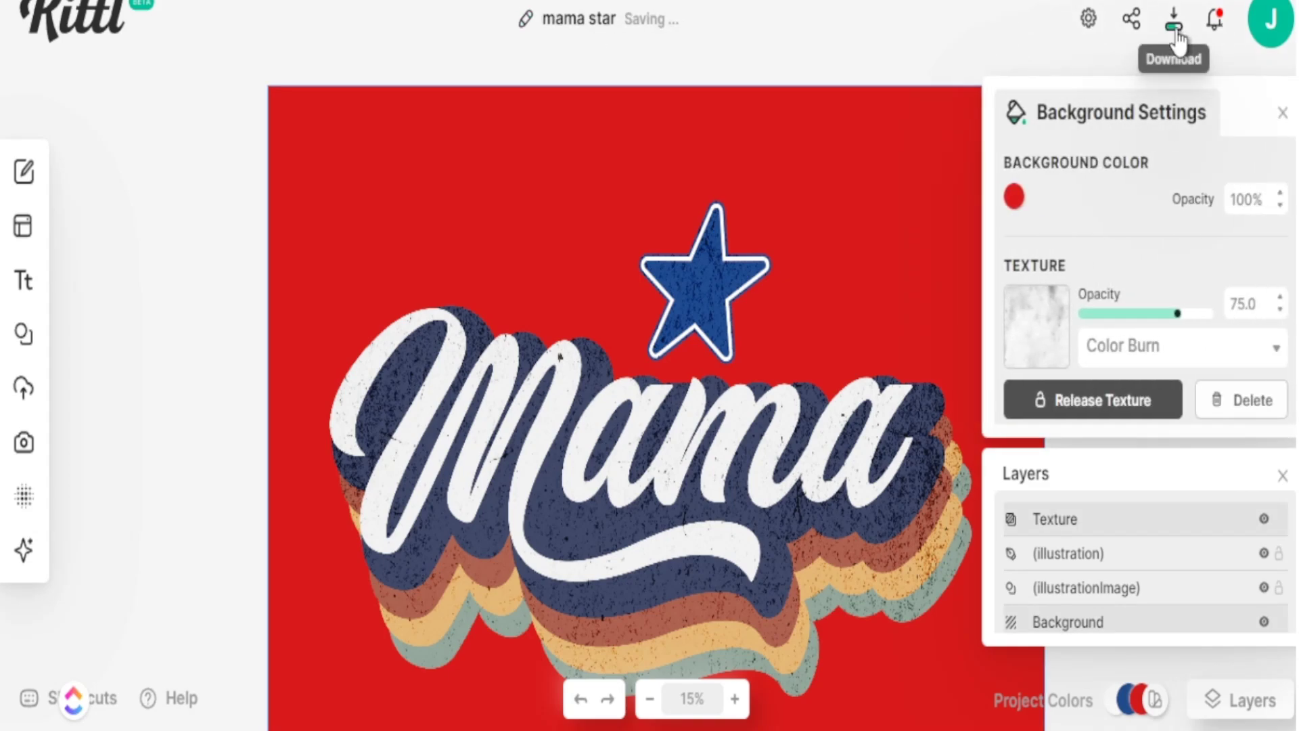
# Step: Open the download options for the 5000 × 5000 px design and turn on background removal
pyautogui.click(1179, 37)
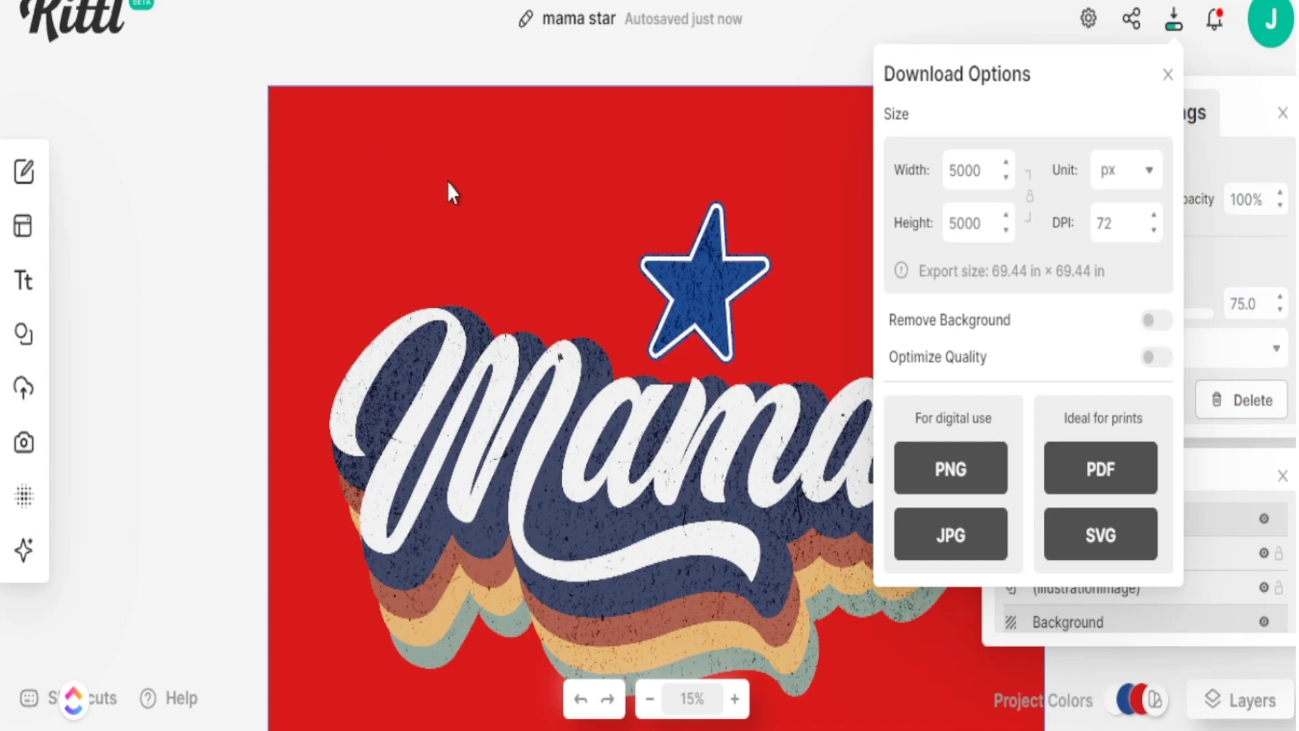
pyautogui.click(1157, 322)
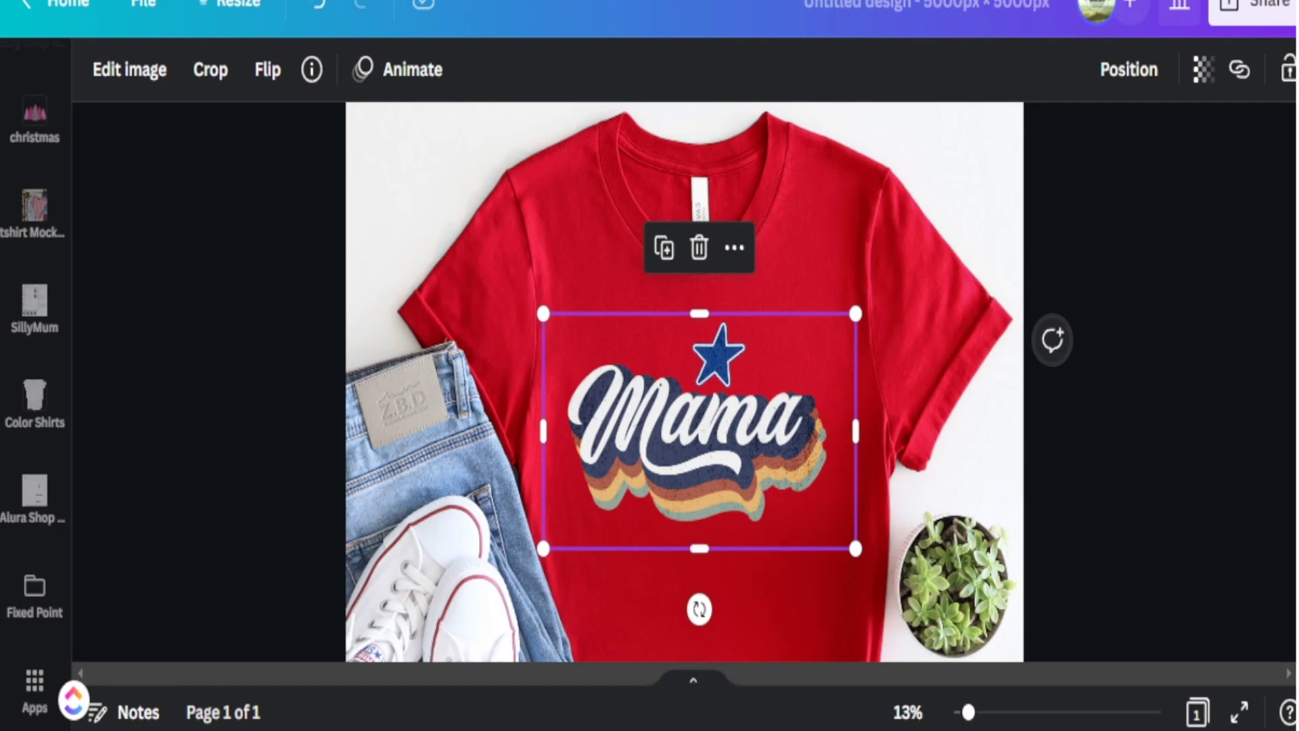
# Step: Switch to Canva and examine the distressed Mama print on the red T-shirt mockup at 40% zoom
pyautogui.moveTo(968, 712); pyautogui.dragTo(1028, 712)
pyautogui.scroll(-1, 797, 542)
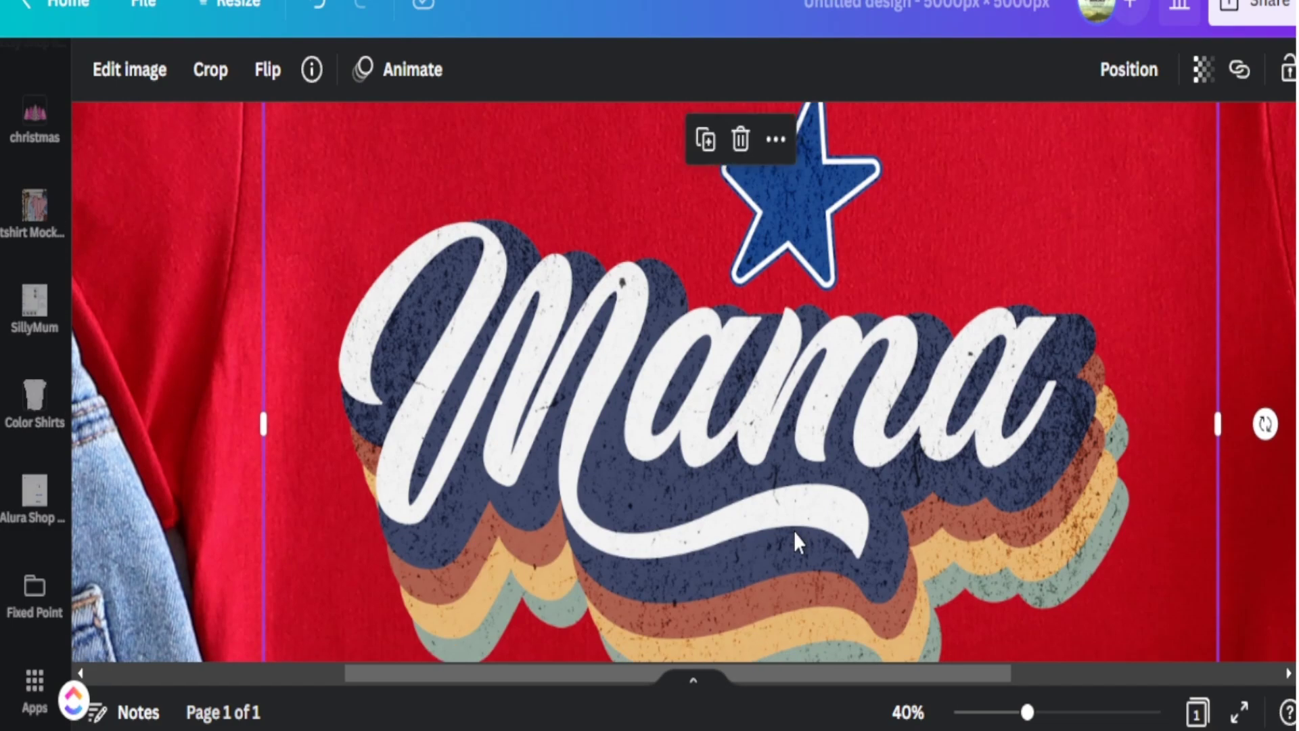
pyautogui.scroll(-2, 795, 539)
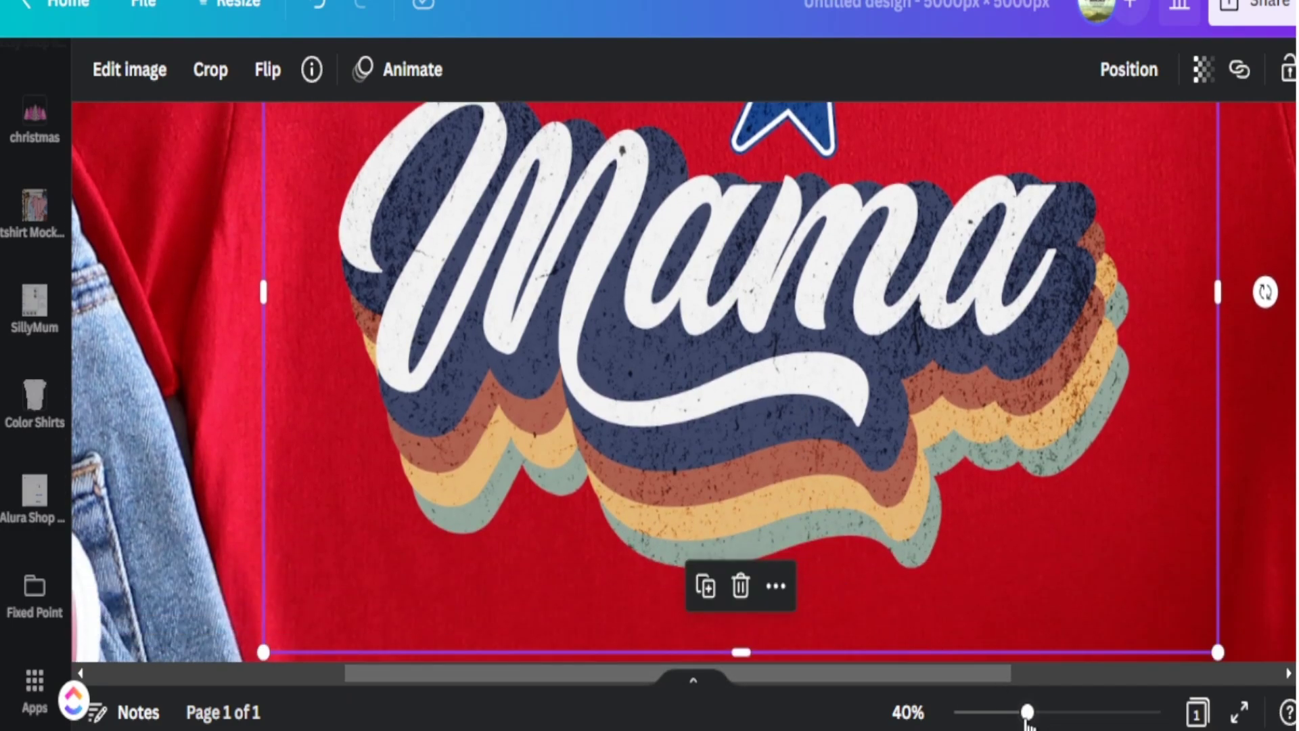
# Step: Examine the Mama and star print on the whole red T-shirt mockup at 14% and 13% zoom and up close at 47%
pyautogui.moveTo(1027, 713); pyautogui.dragTo(973, 712)
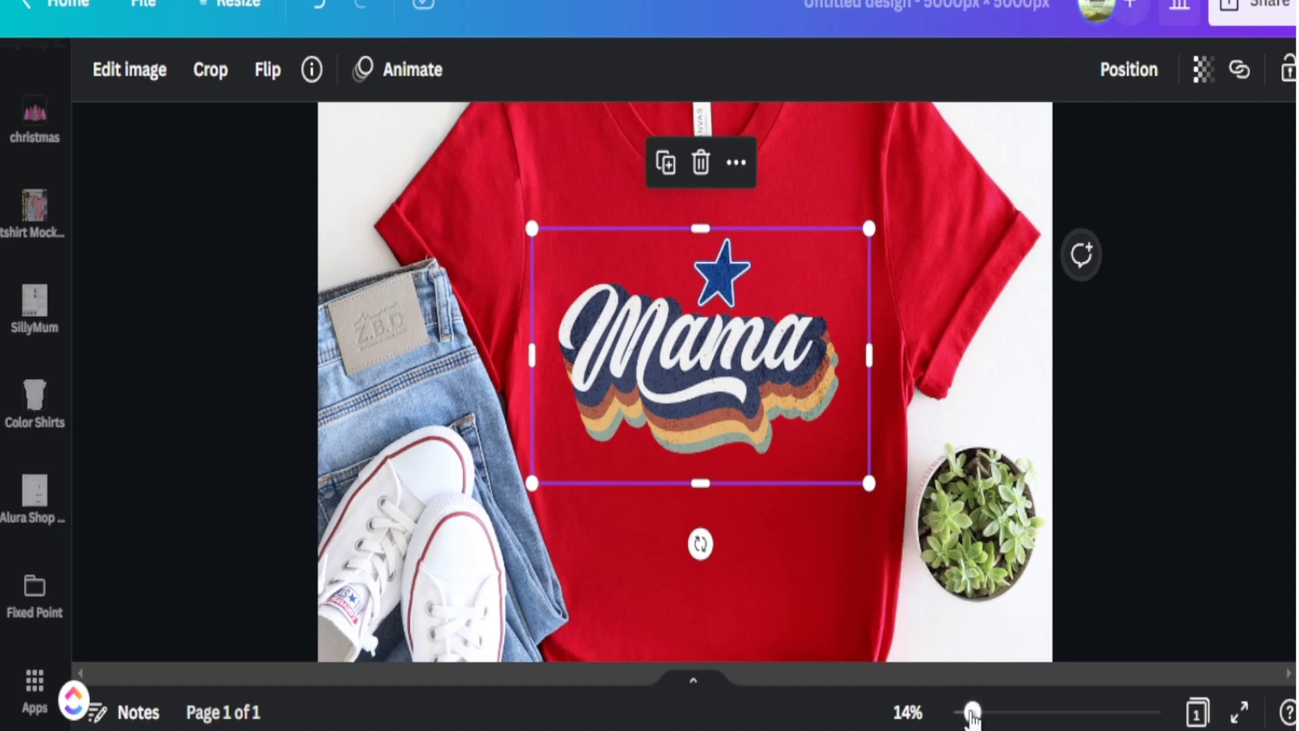
pyautogui.moveTo(972, 713); pyautogui.dragTo(967, 712)
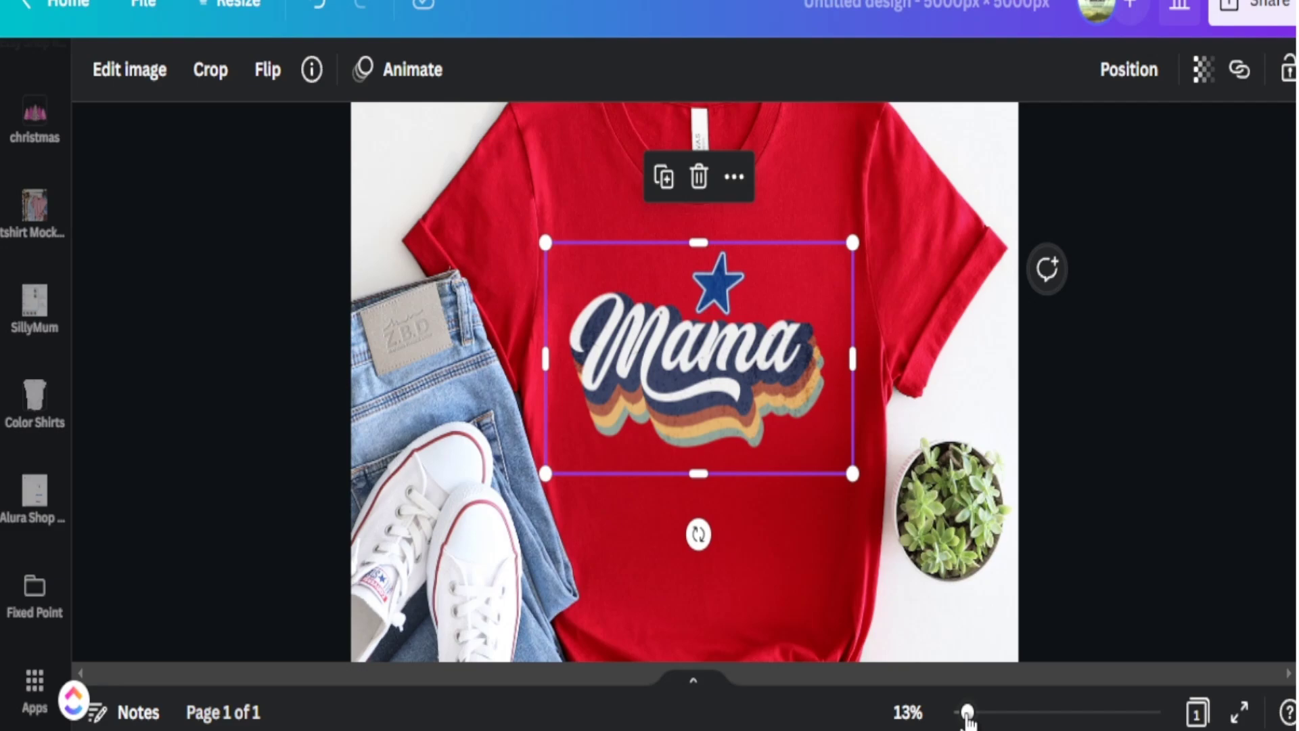
pyautogui.moveTo(967, 714); pyautogui.dragTo(1036, 715)
pyautogui.scroll(4, 824, 502)
pyautogui.scroll(-5, 873, 521)
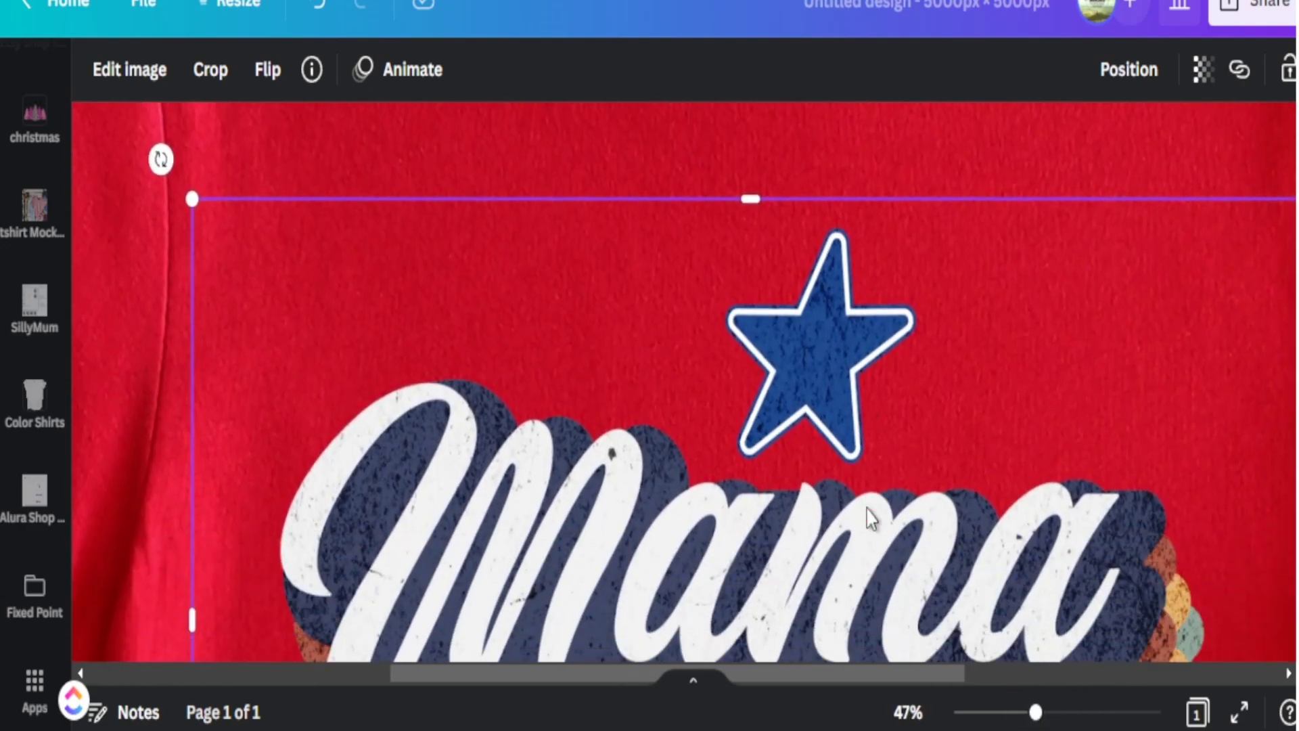
pyautogui.scroll(-1, 892, 531)
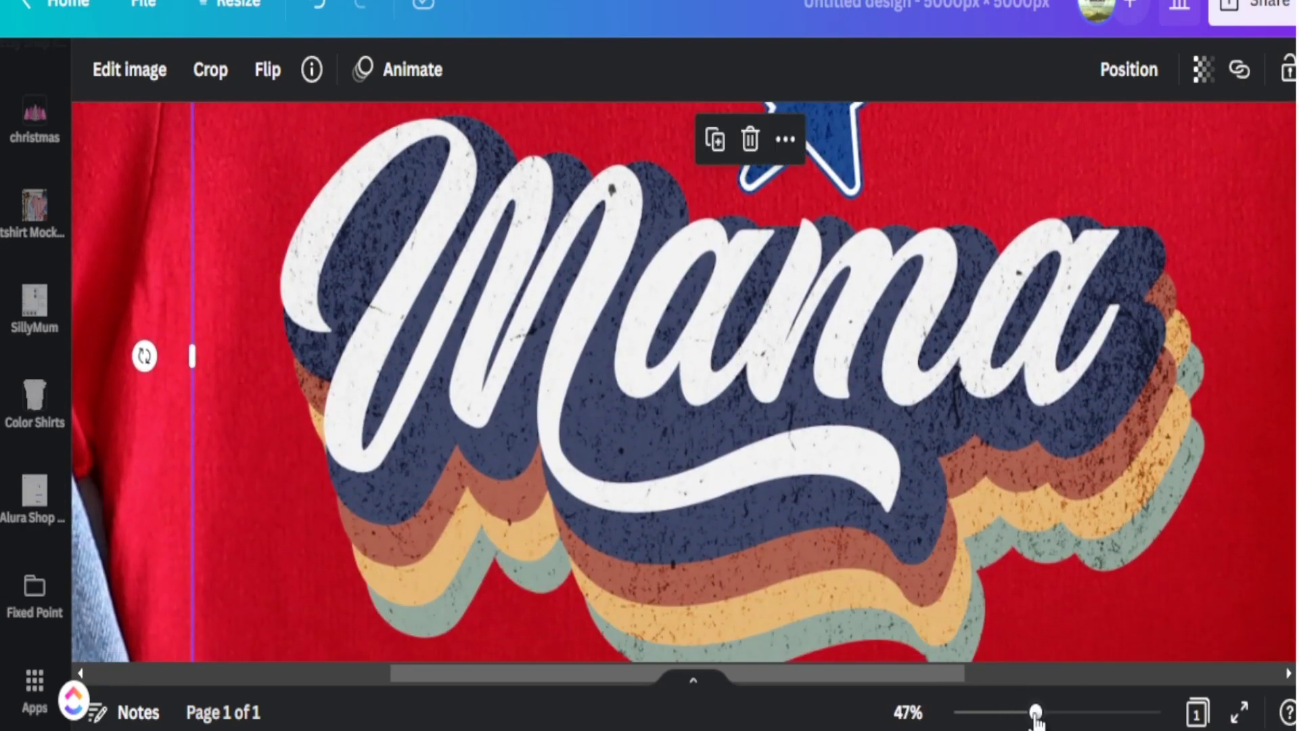
pyautogui.moveTo(1036, 713); pyautogui.dragTo(969, 716)
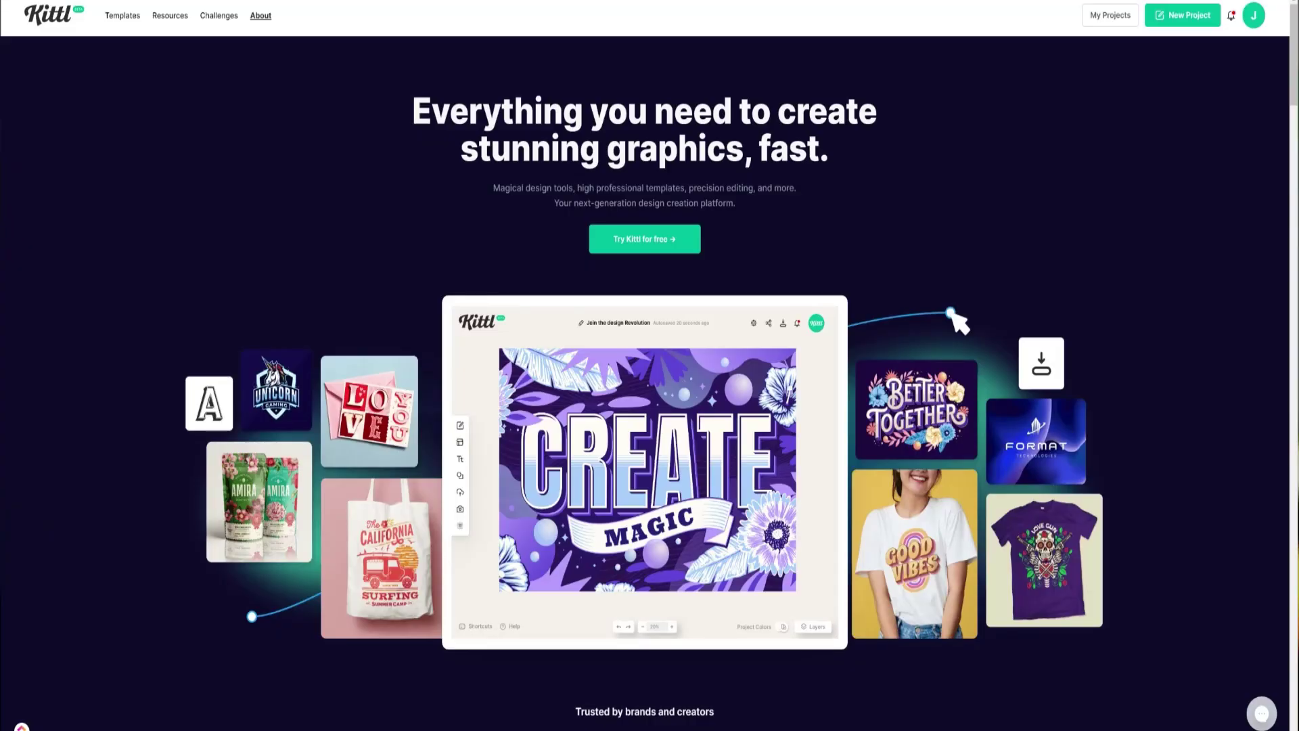
# Step: Switch to Kittl's About page and read through its text editing, Magic Recoloring, texture clipping and Unlimited Content feature sections
pyautogui.scroll(-2, 745, 325)
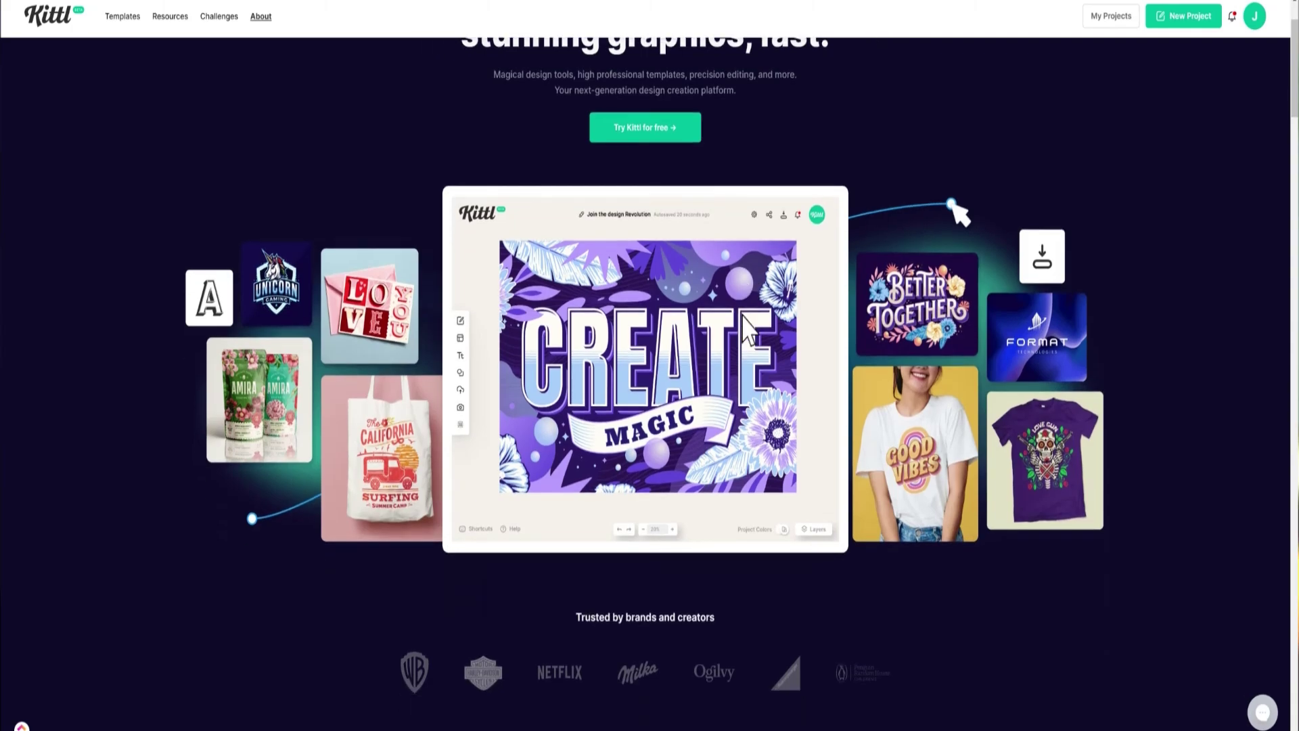
pyautogui.scroll(-5, 745, 324)
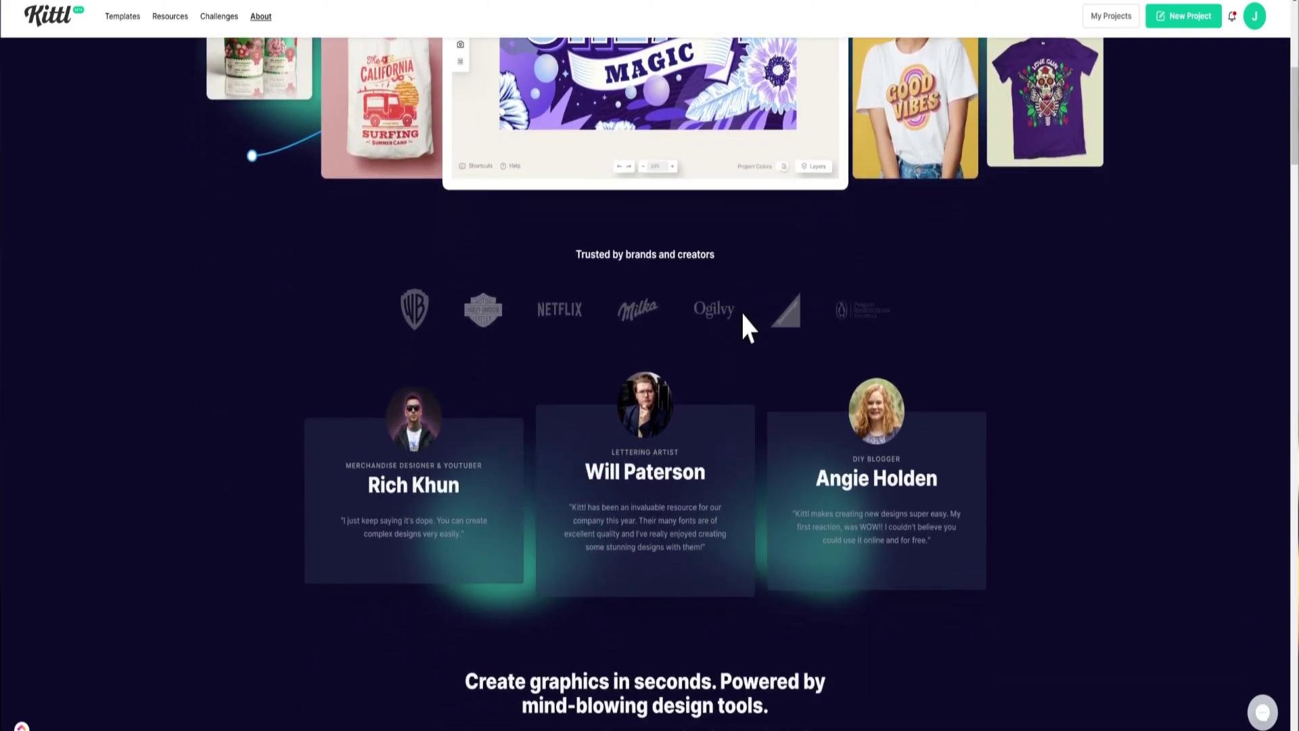
pyautogui.scroll(-7, 743, 315)
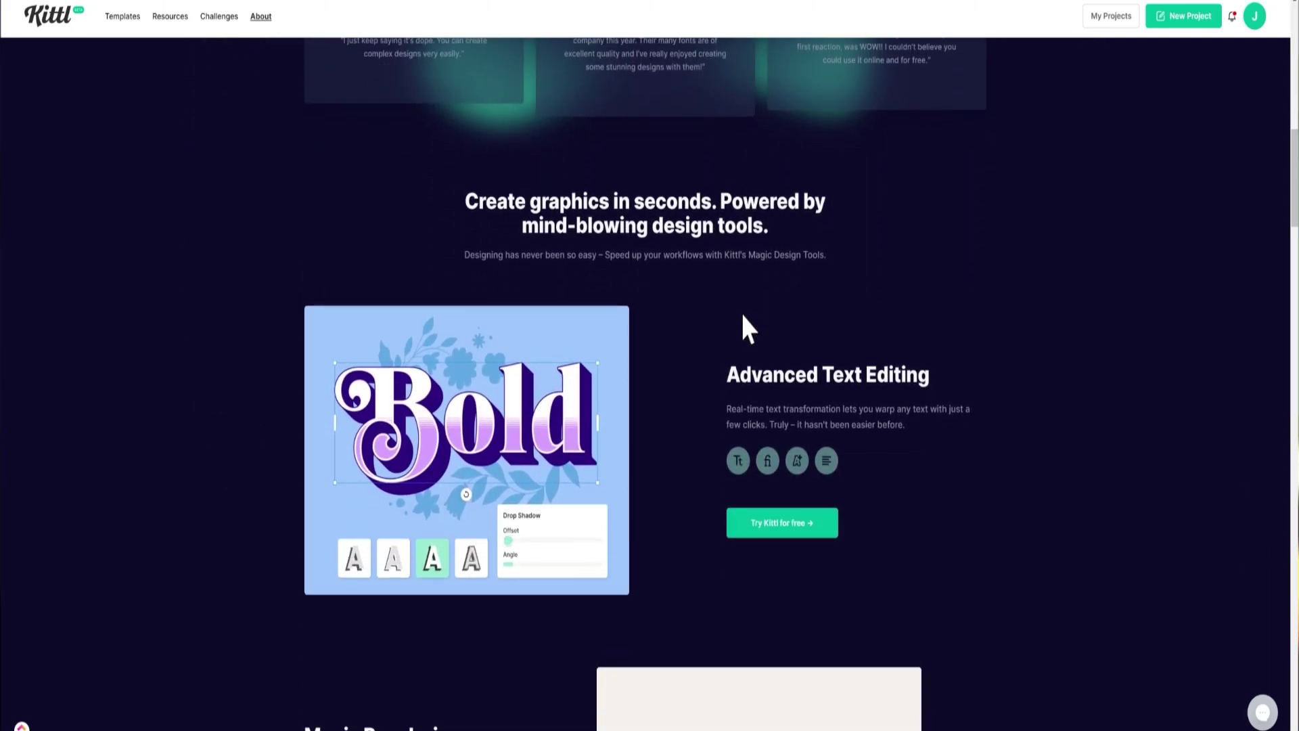
pyautogui.scroll(-2, 743, 315)
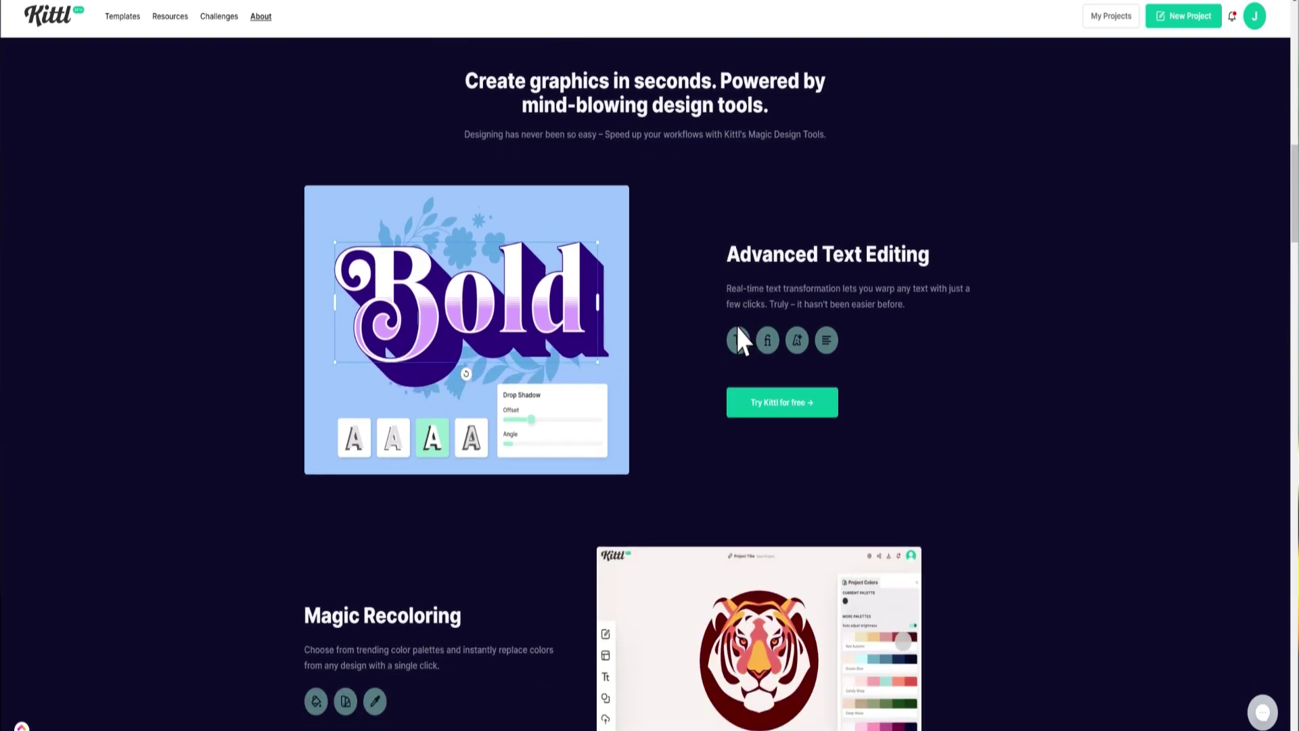
pyautogui.scroll(-4, 737, 328)
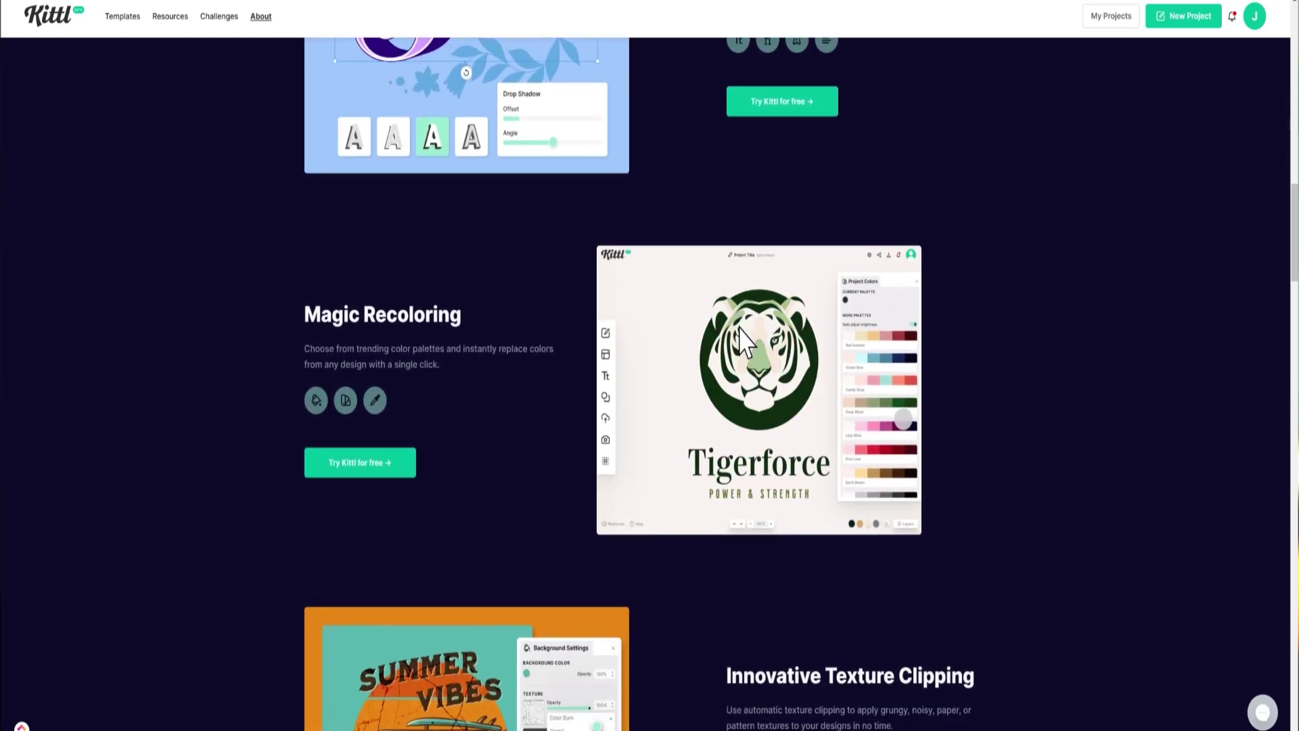
pyautogui.scroll(-3, 743, 332)
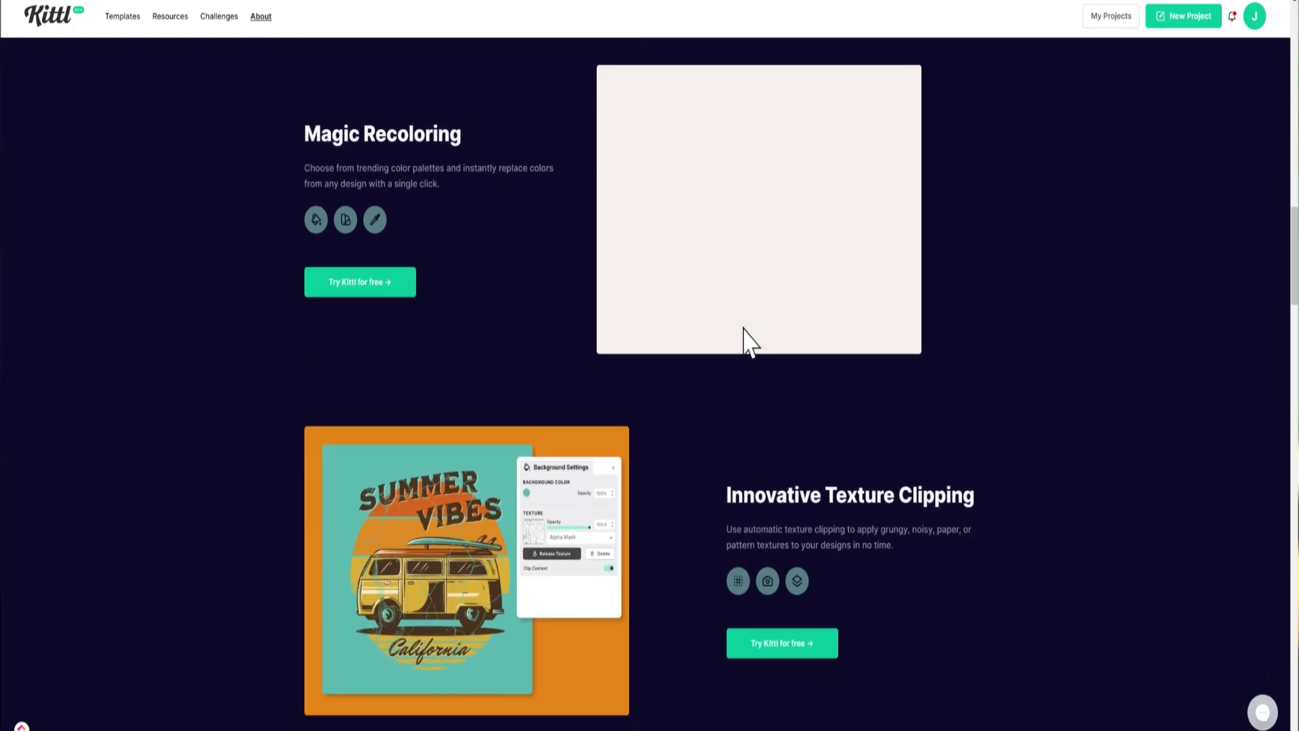
pyautogui.scroll(-4, 743, 328)
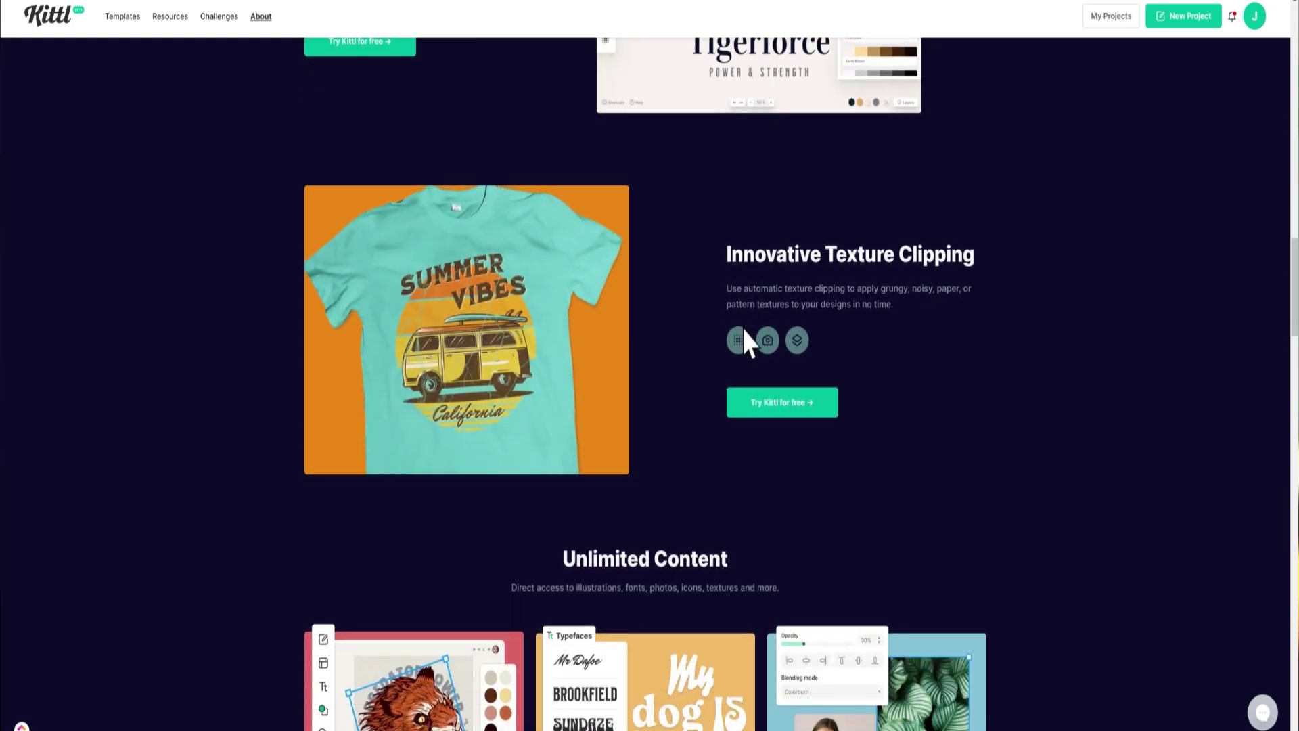
pyautogui.scroll(-1, 745, 328)
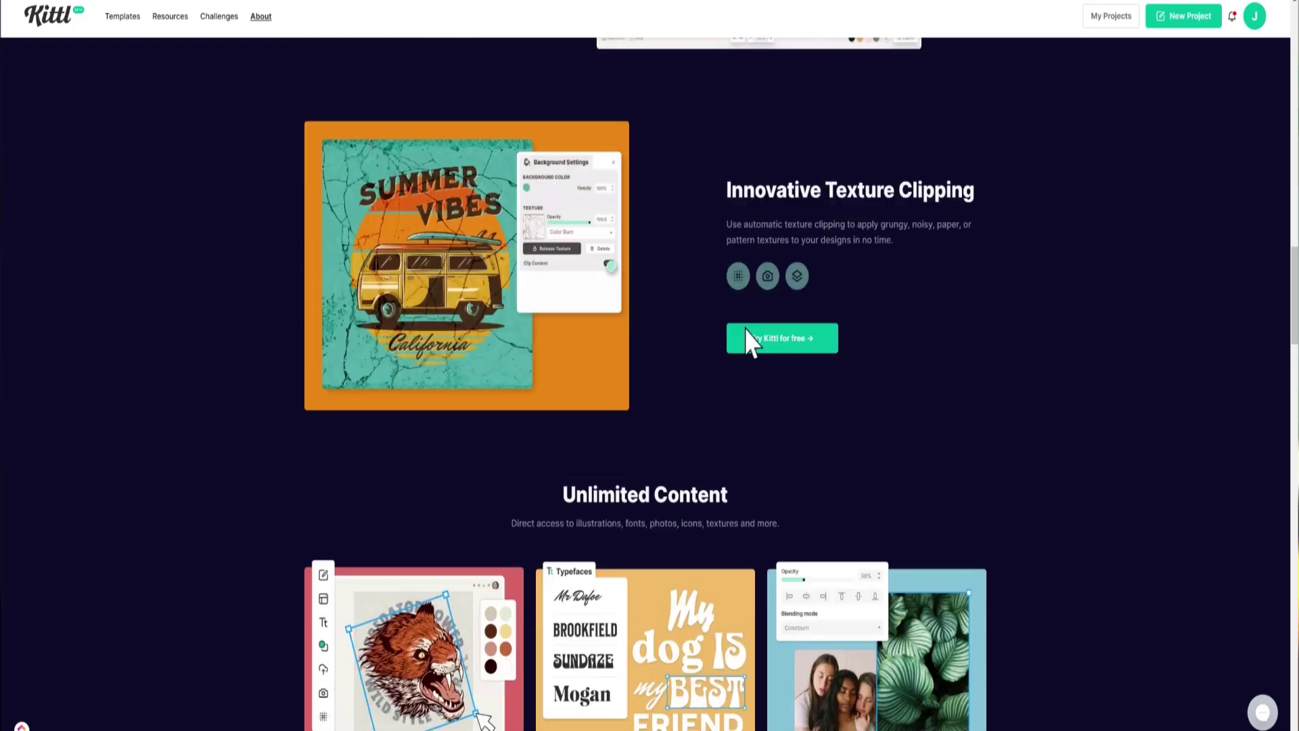
pyautogui.scroll(-3, 745, 335)
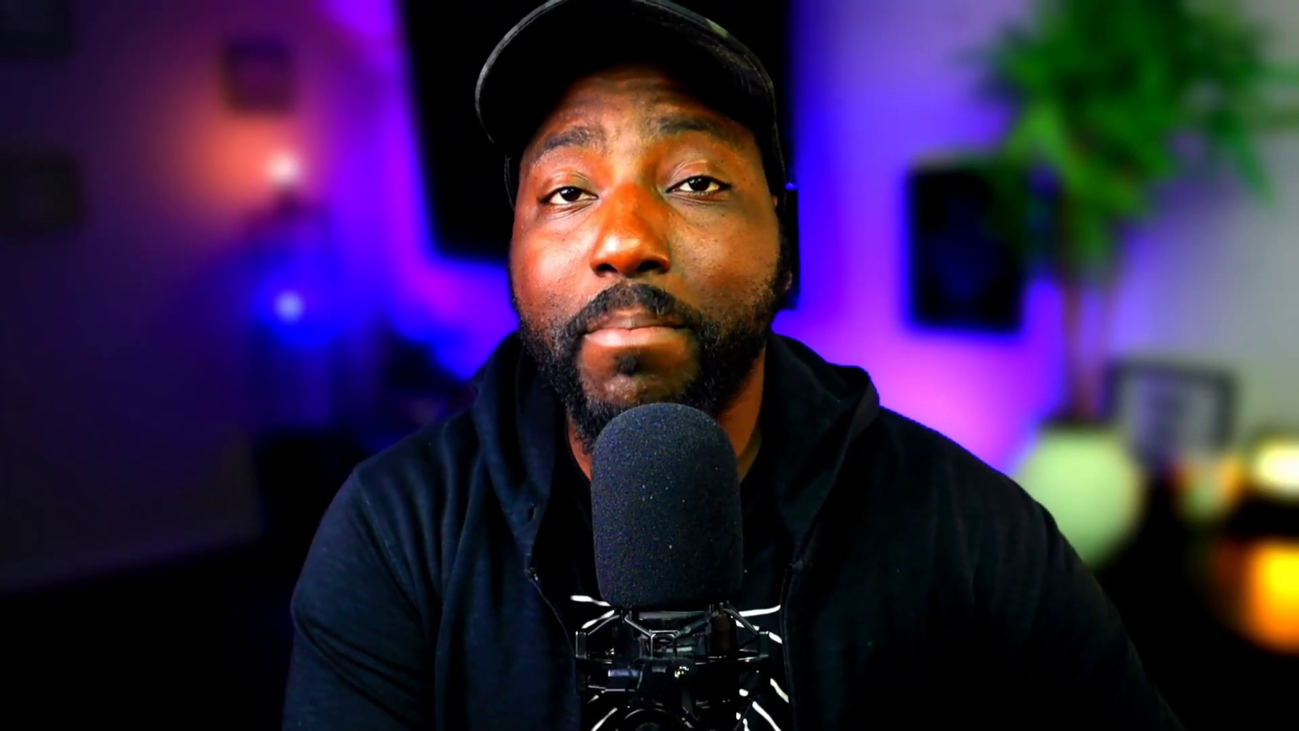